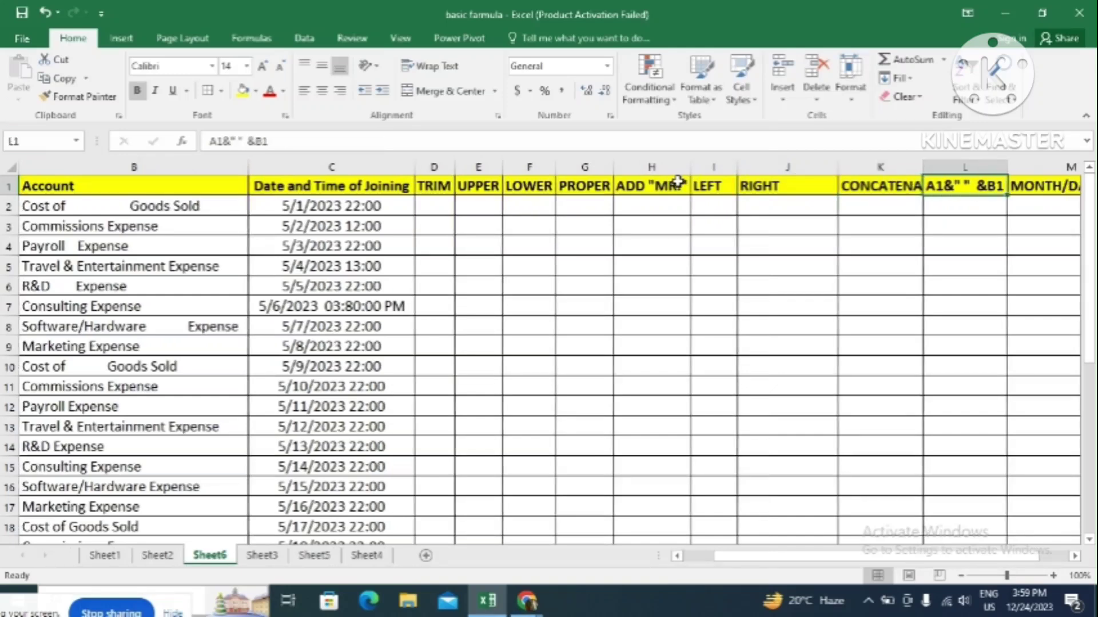
Enter =TRIM(A2) in cell D2 to remove the extra spaces from the first salesman name.
key(Left)
key(Home)
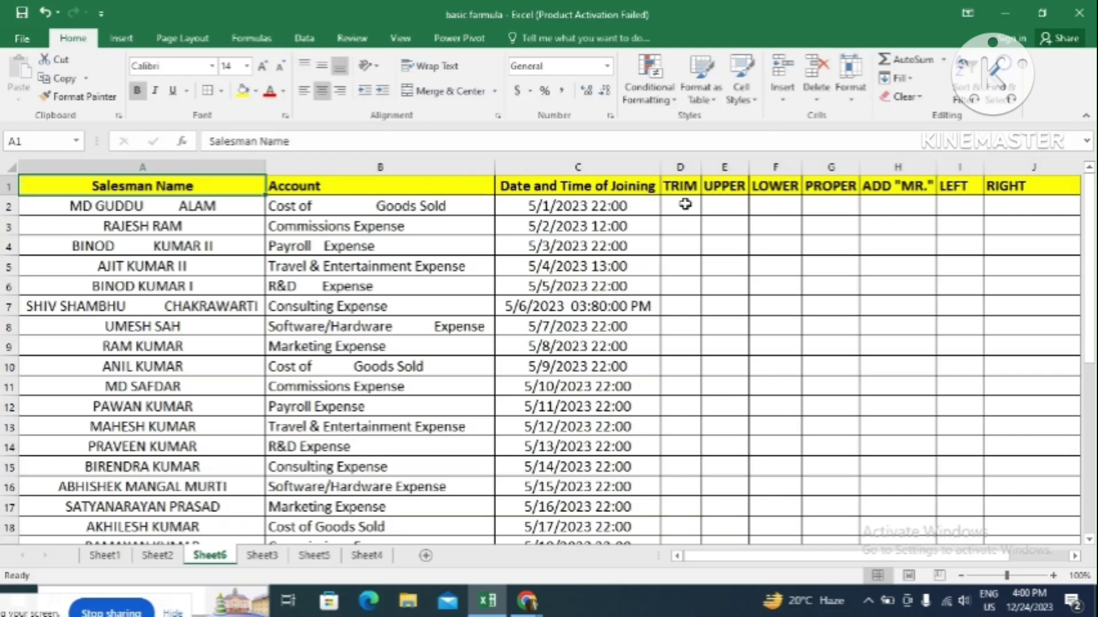
click(685, 204)
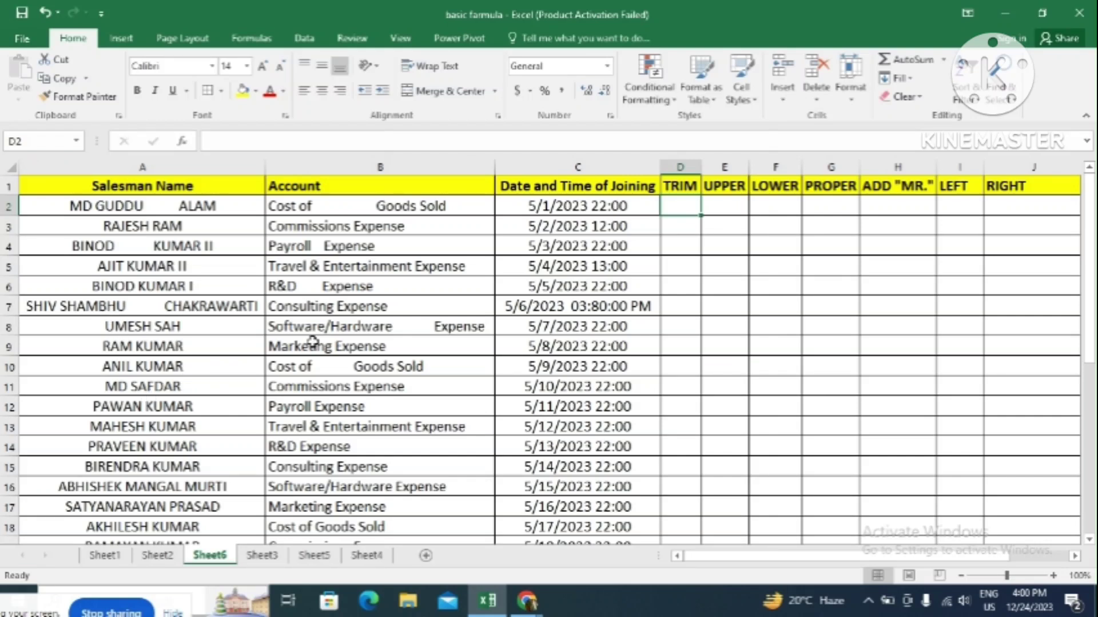
text(=tr)
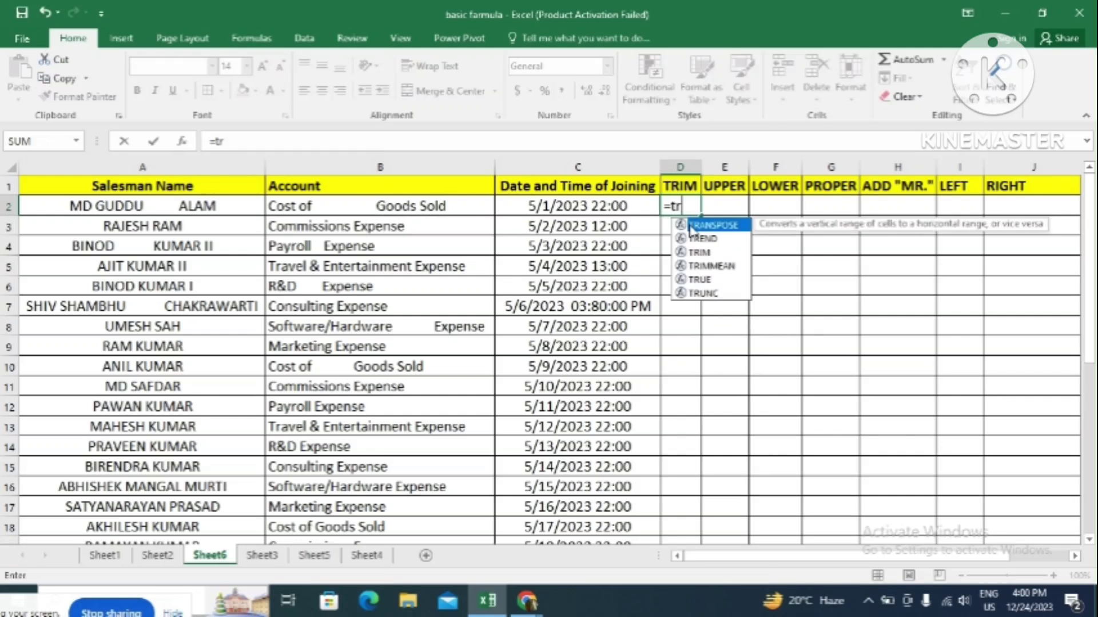
text(im()
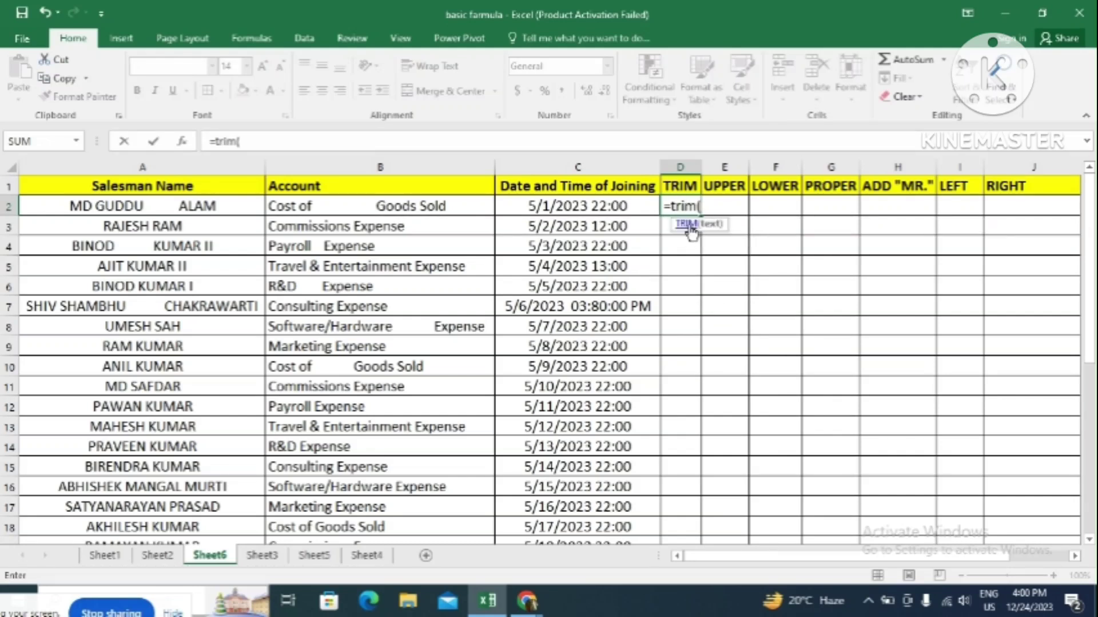
click(137, 206)
key(Return)
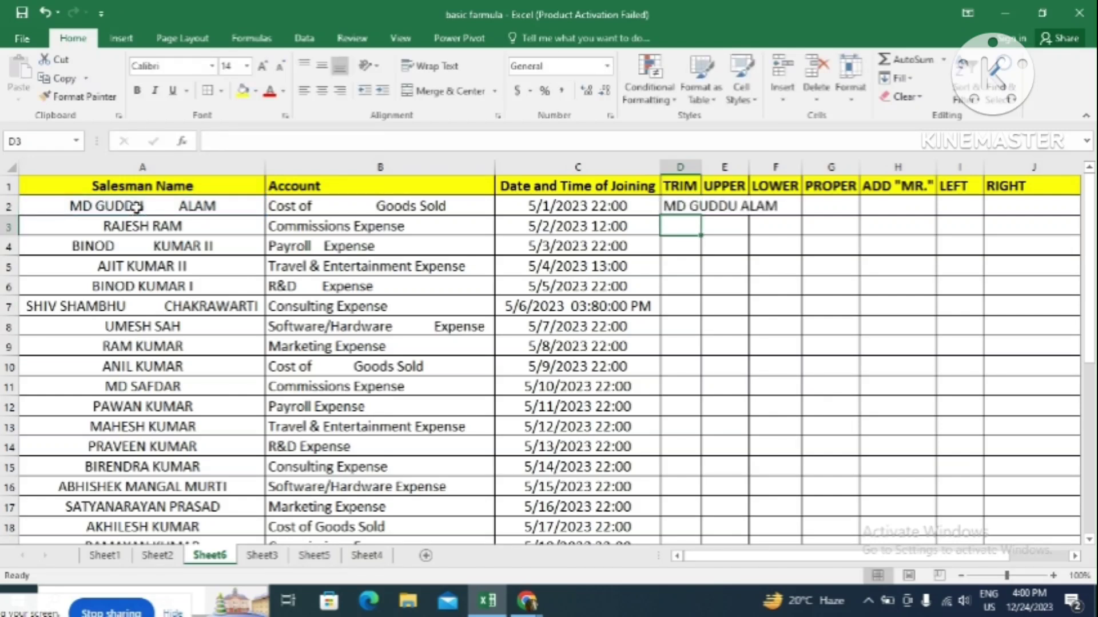
Fill the TRIM formula from D2 down the column and autofit column D to its longest entry.
click(702, 162)
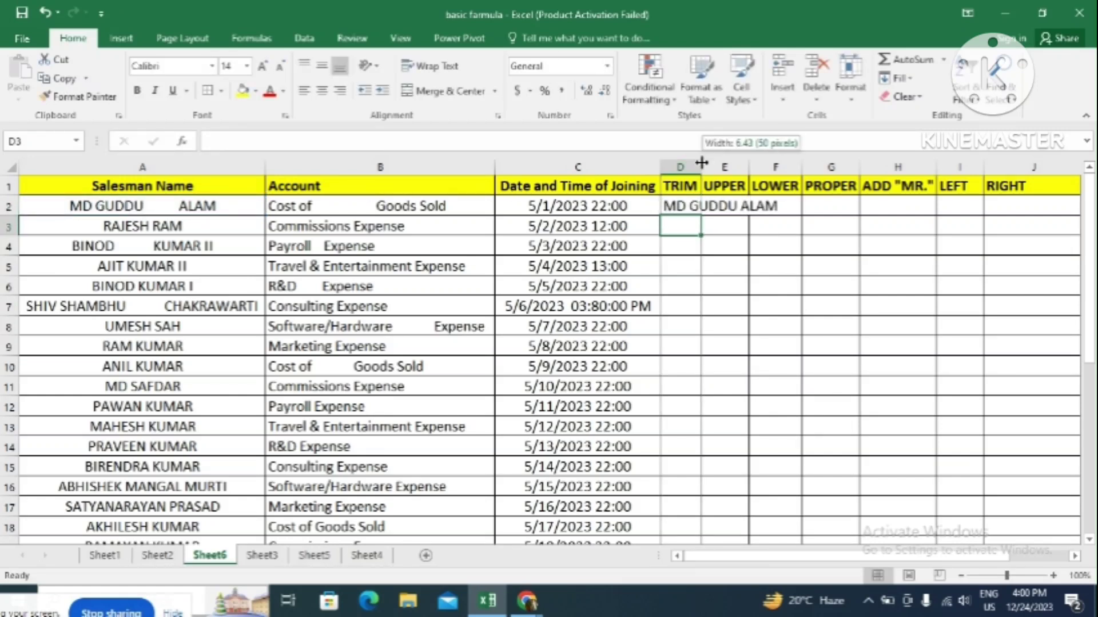
drag(700, 165, 700, 165)
double_click(700, 165)
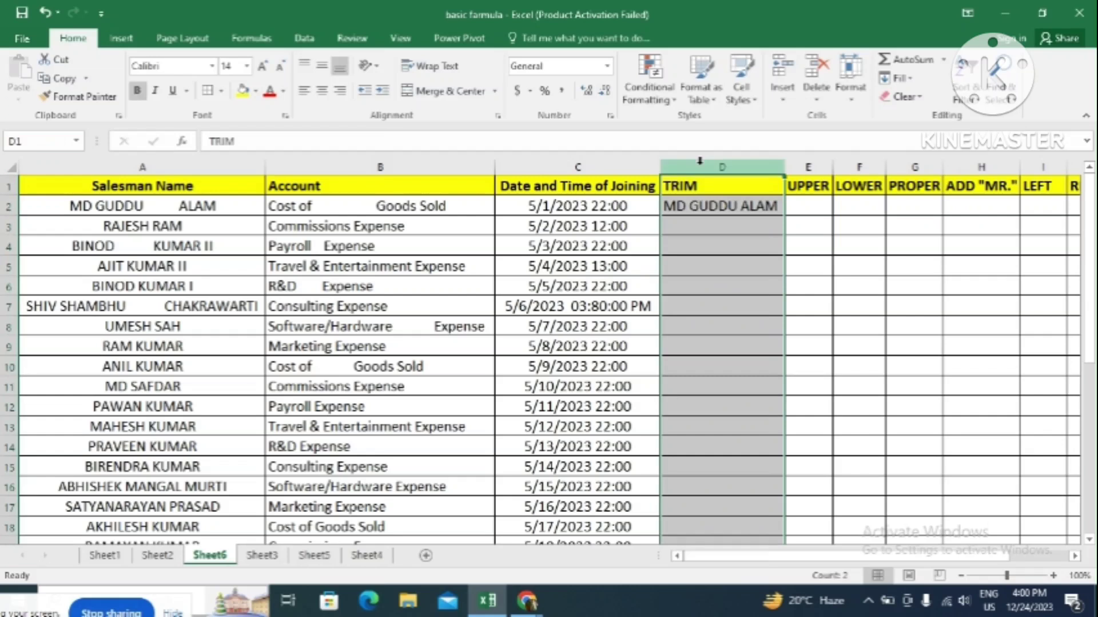
click(767, 205)
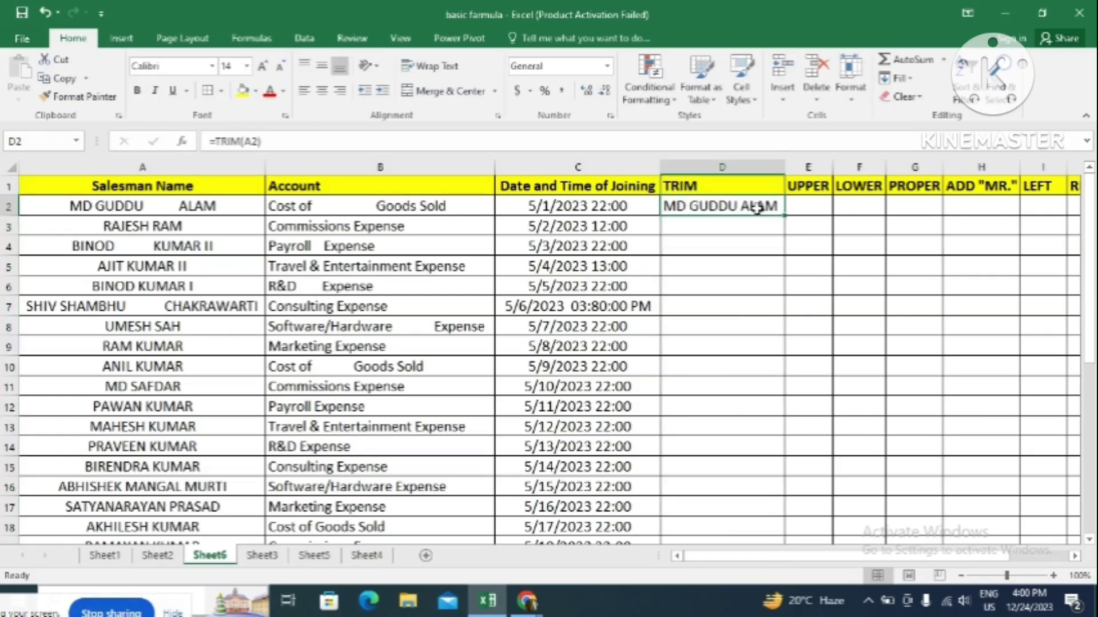
double_click(787, 217)
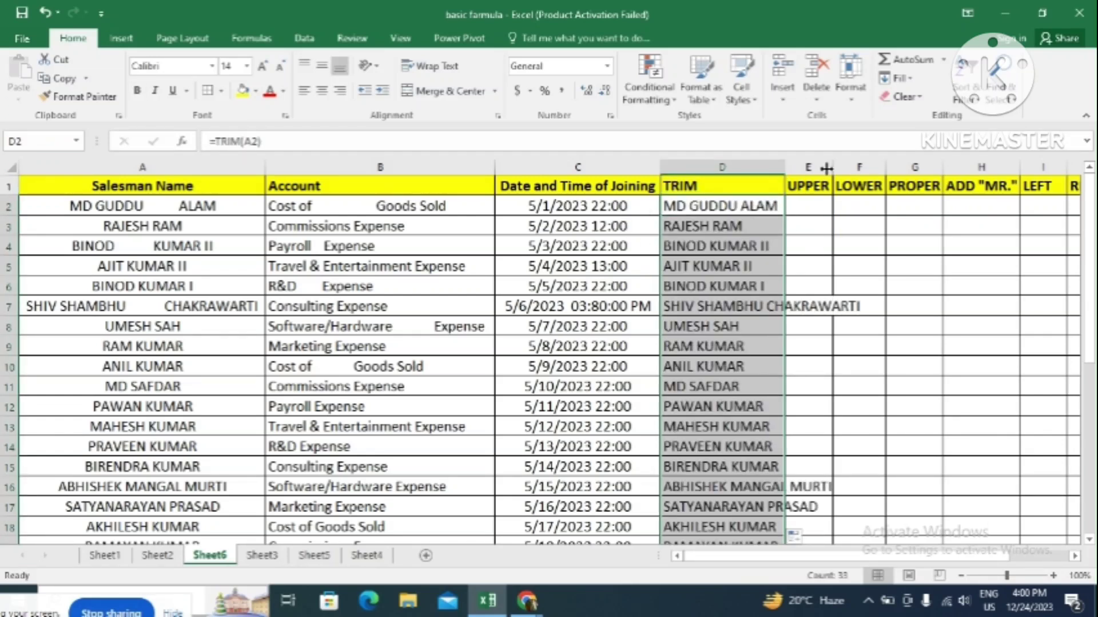
double_click(785, 166)
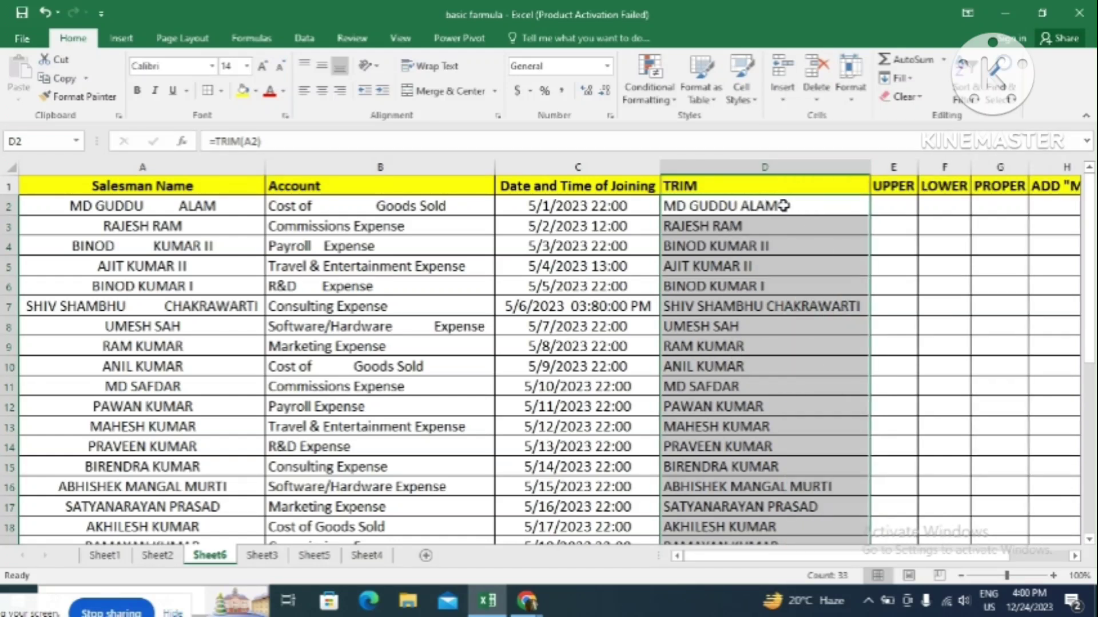
Replace the formula in D2 with =TRIM(B2) and fill it down the TRIM column for all account names.
click(887, 209)
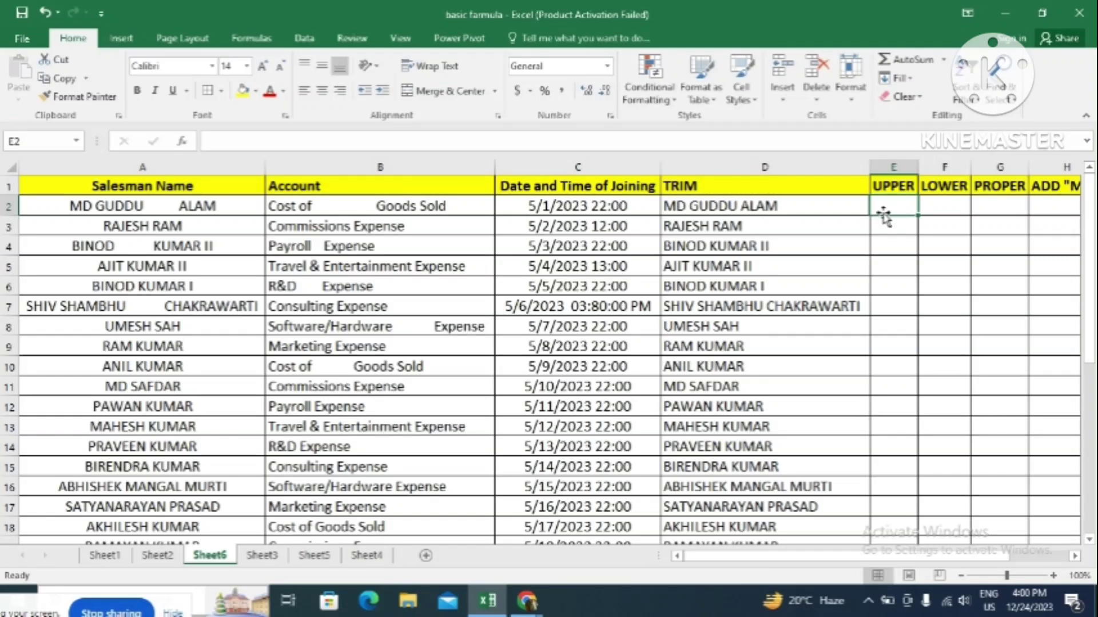
click(764, 209)
text(=)
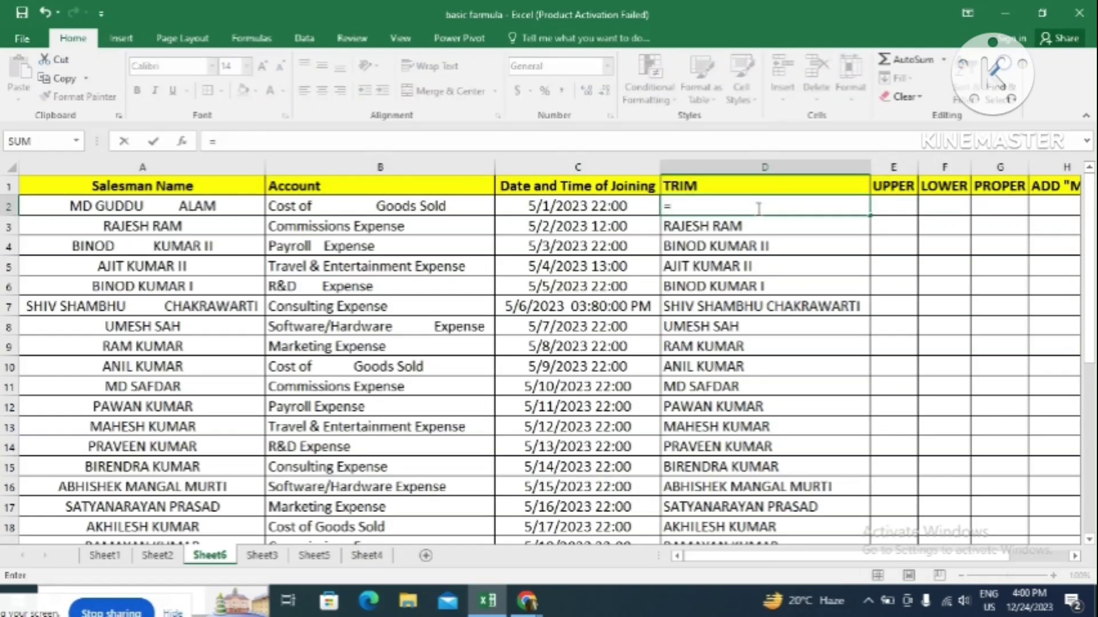
text(trim)
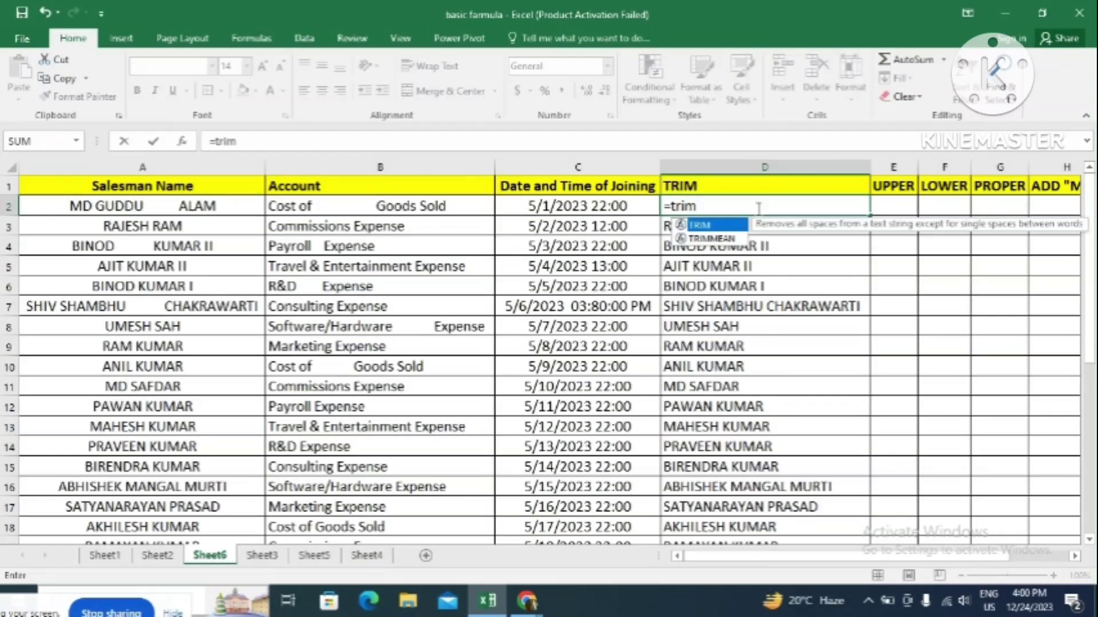
text(()
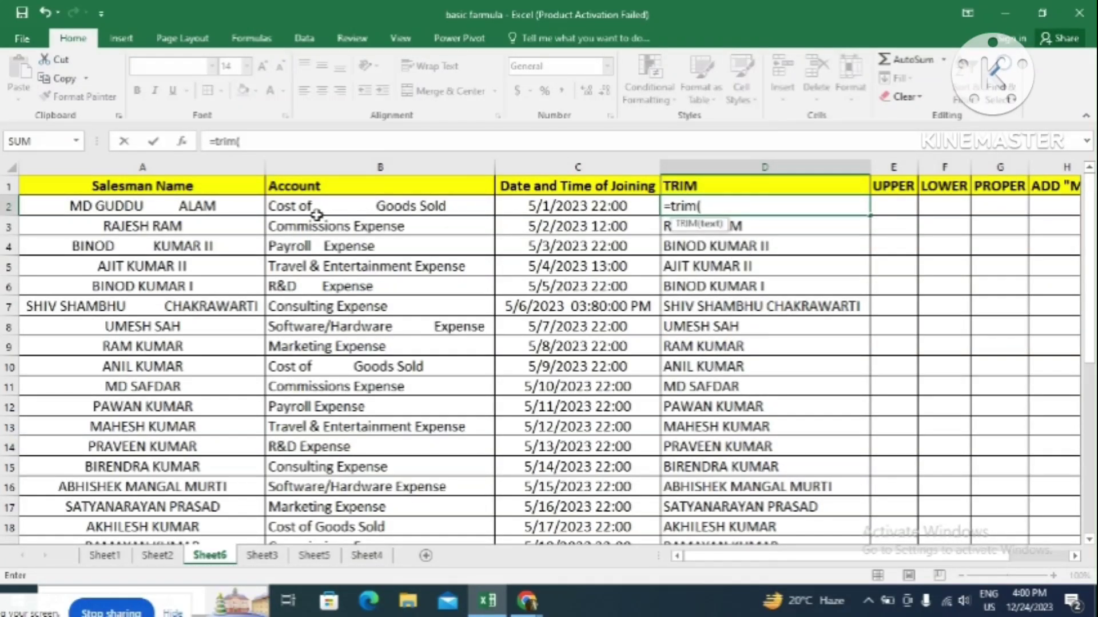
click(369, 211)
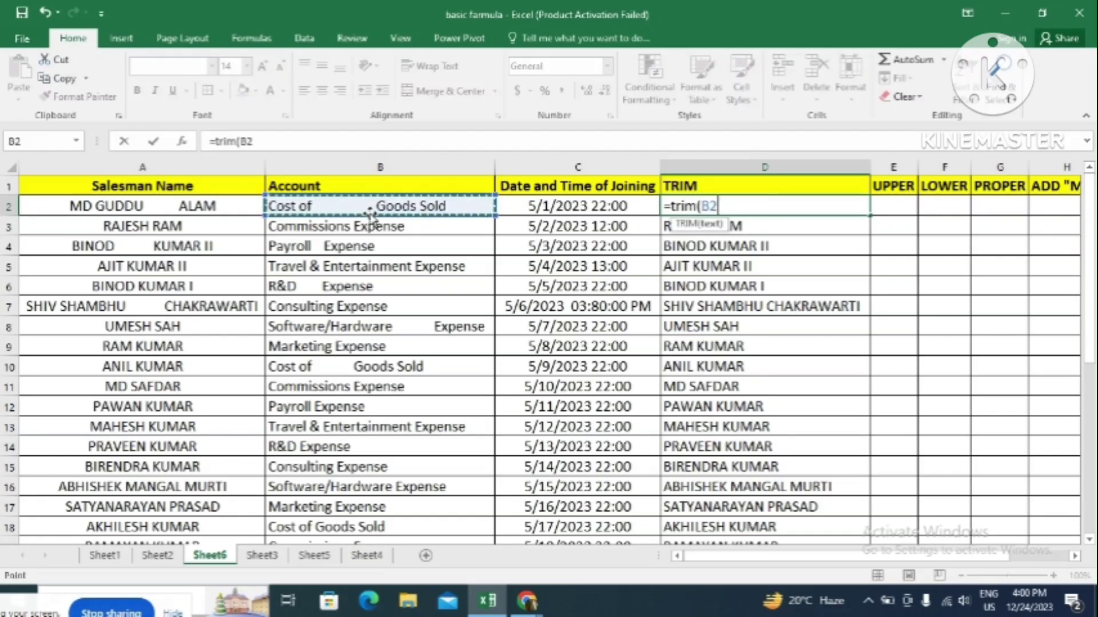
key(Return)
click(766, 203)
double_click(868, 216)
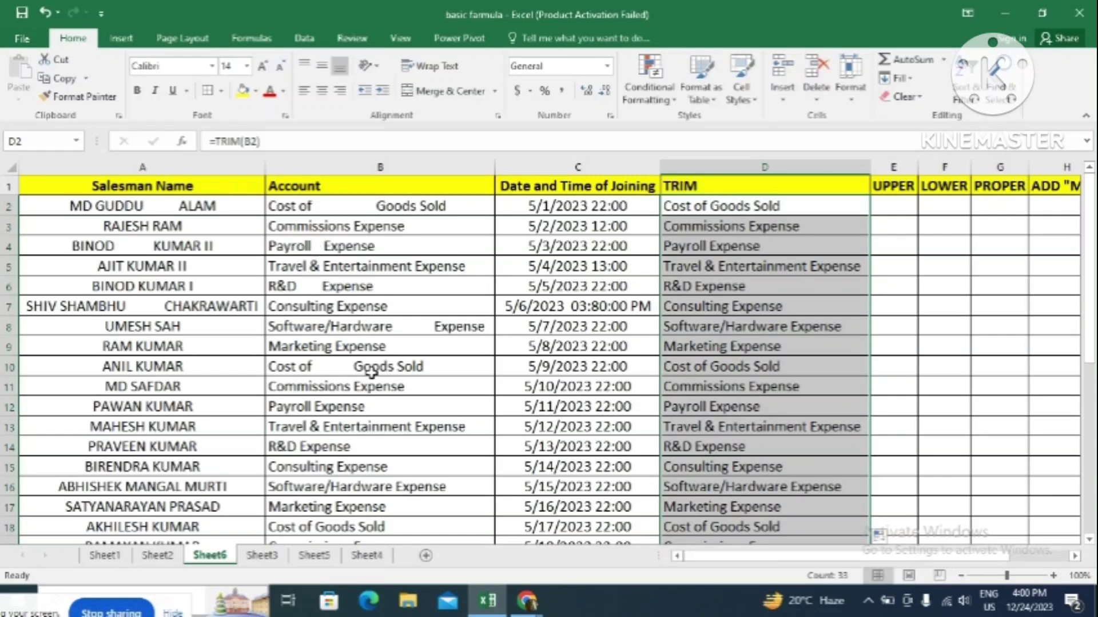
Enter =UPPER(B2) in cell E2 to convert the first untrimmed account name to uppercase.
click(882, 210)
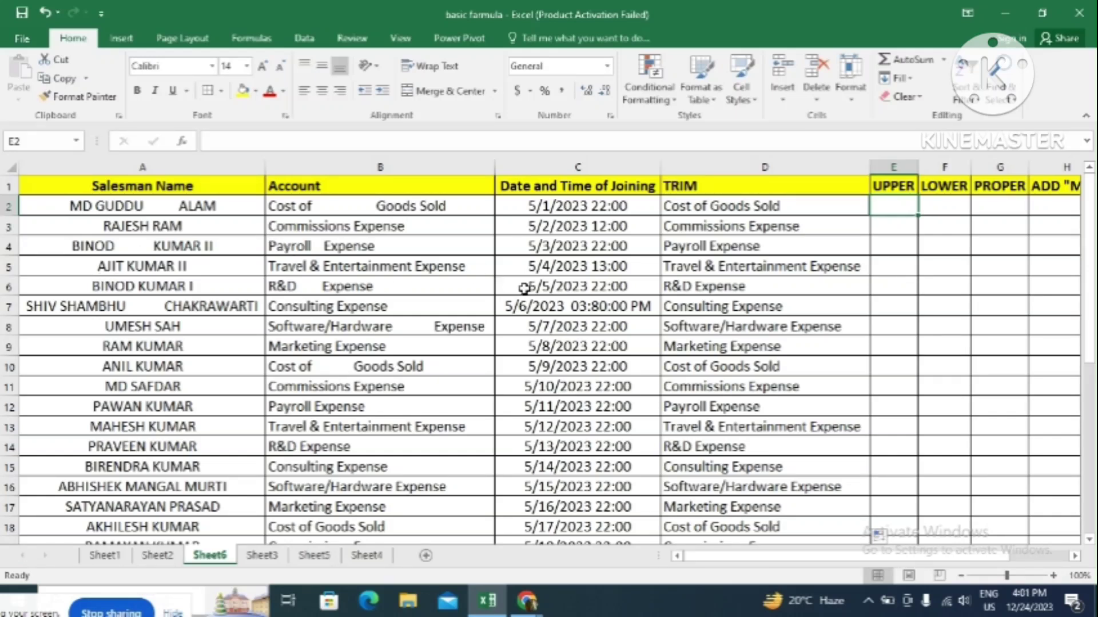
text(=)
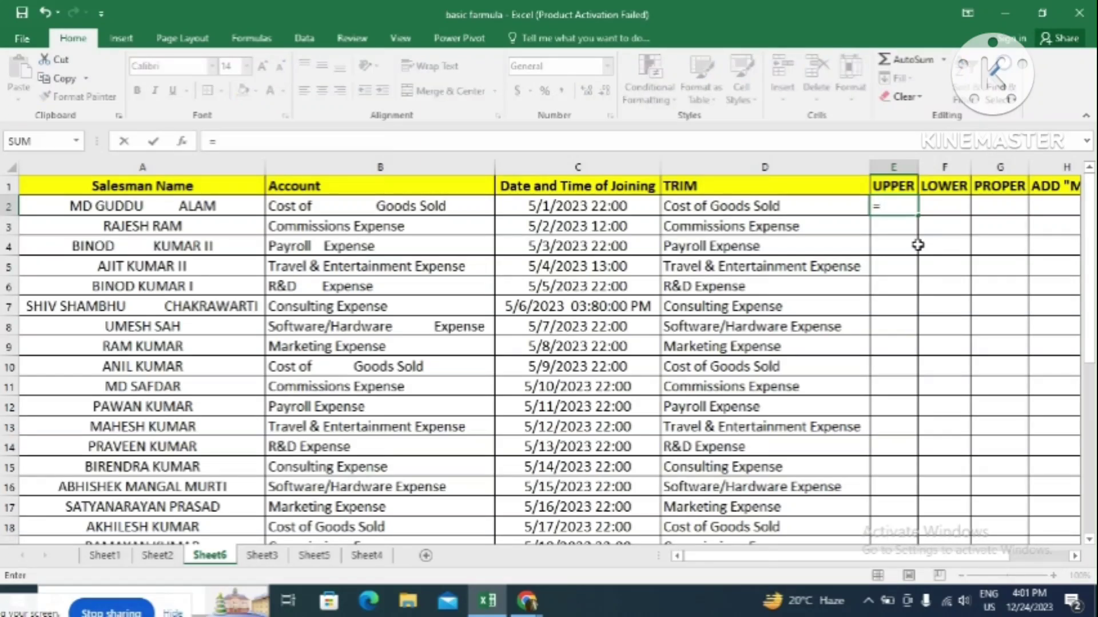
text(up)
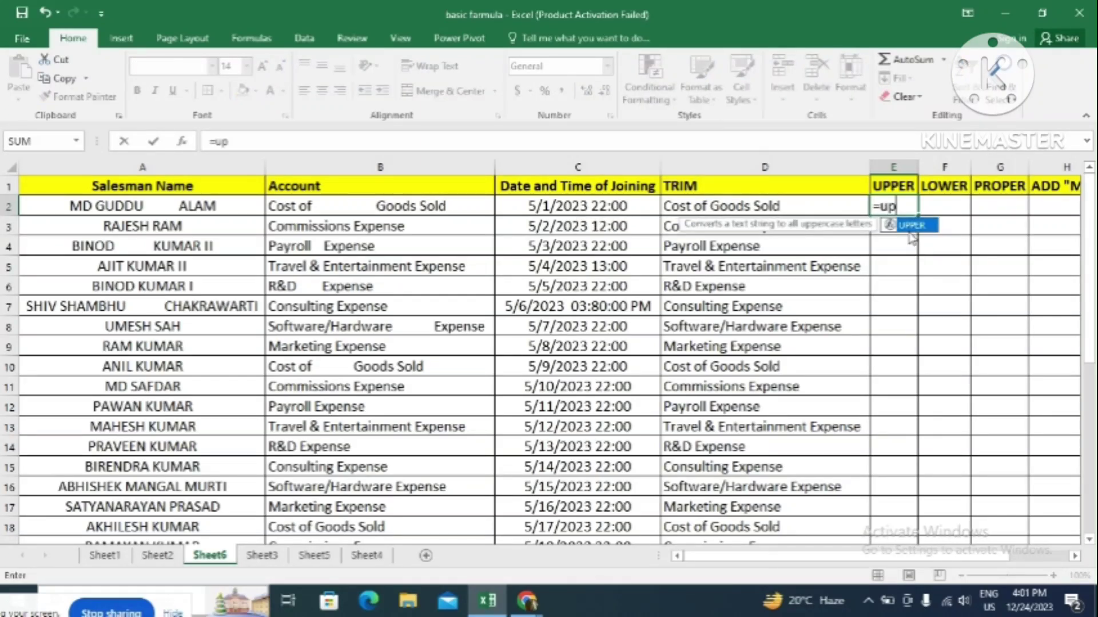
double_click(912, 225)
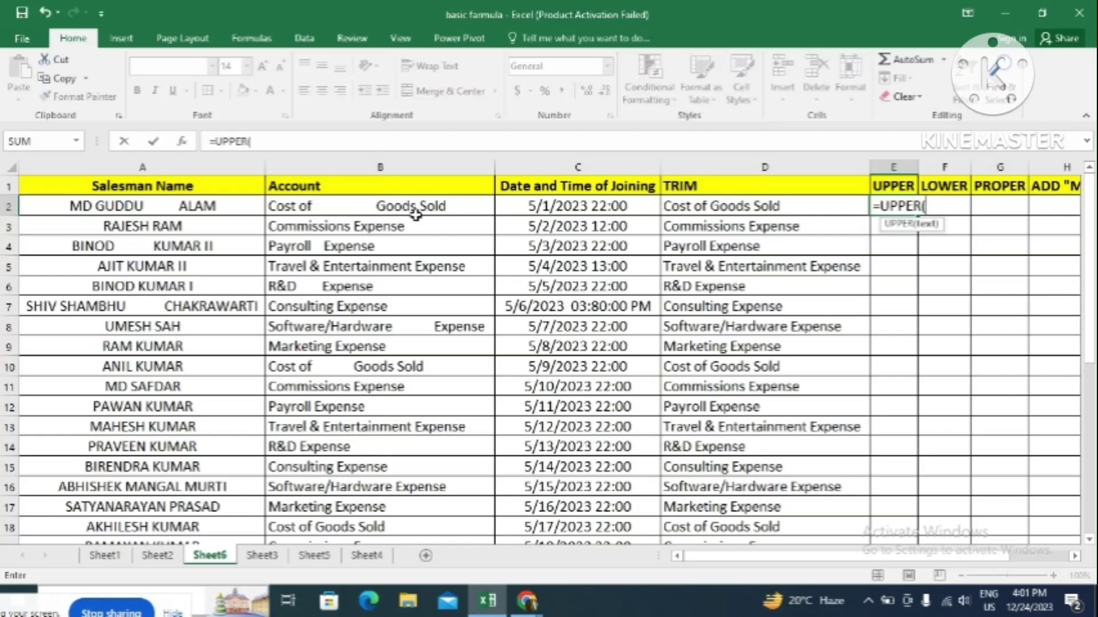
click(390, 214)
key(Return)
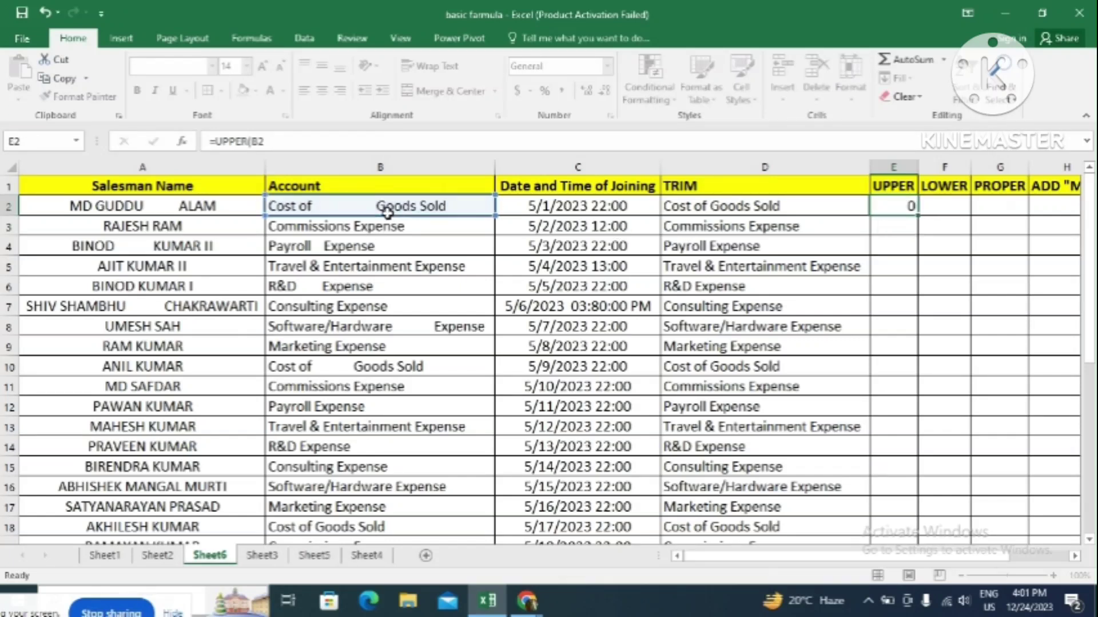
Replace the formula in E2 with =UPPER(D2) so it converts the trimmed account name to uppercase.
click(909, 208)
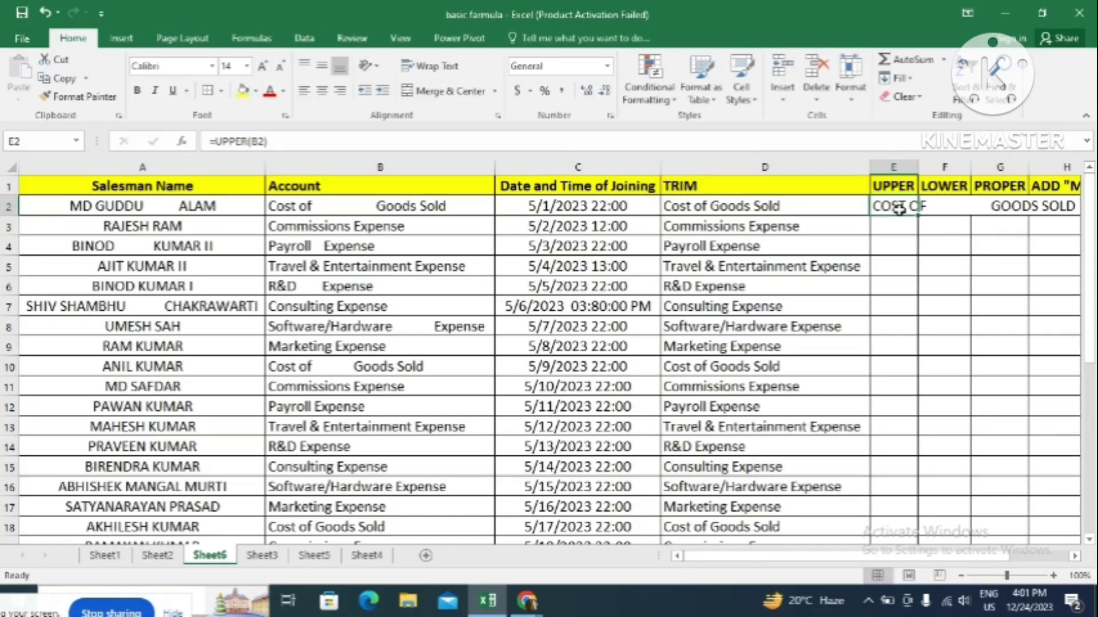
key(Delete)
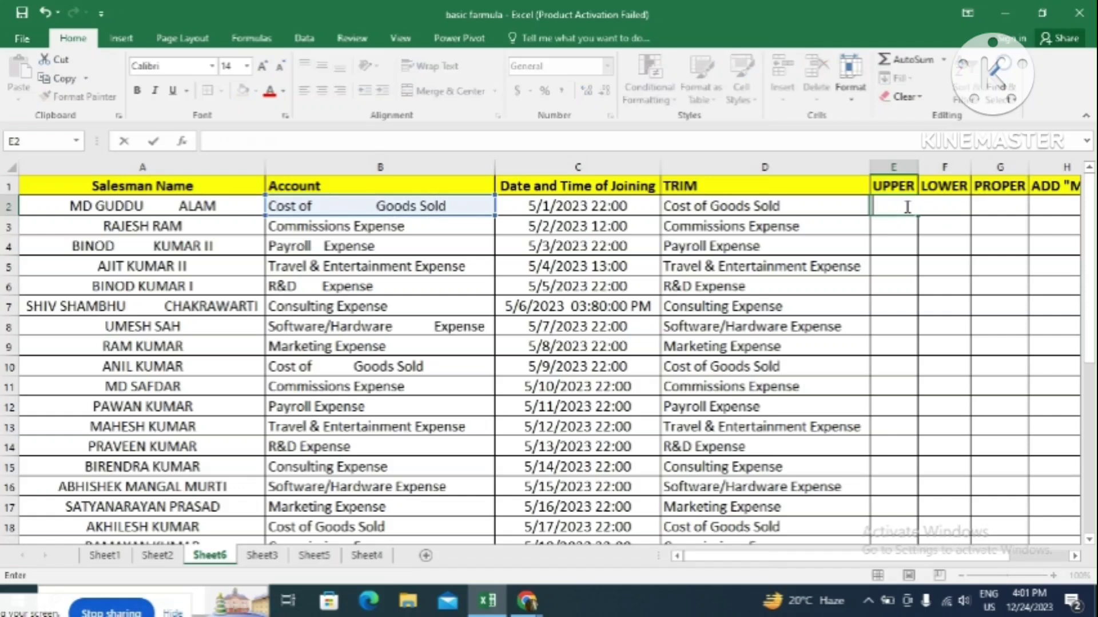
text(=)
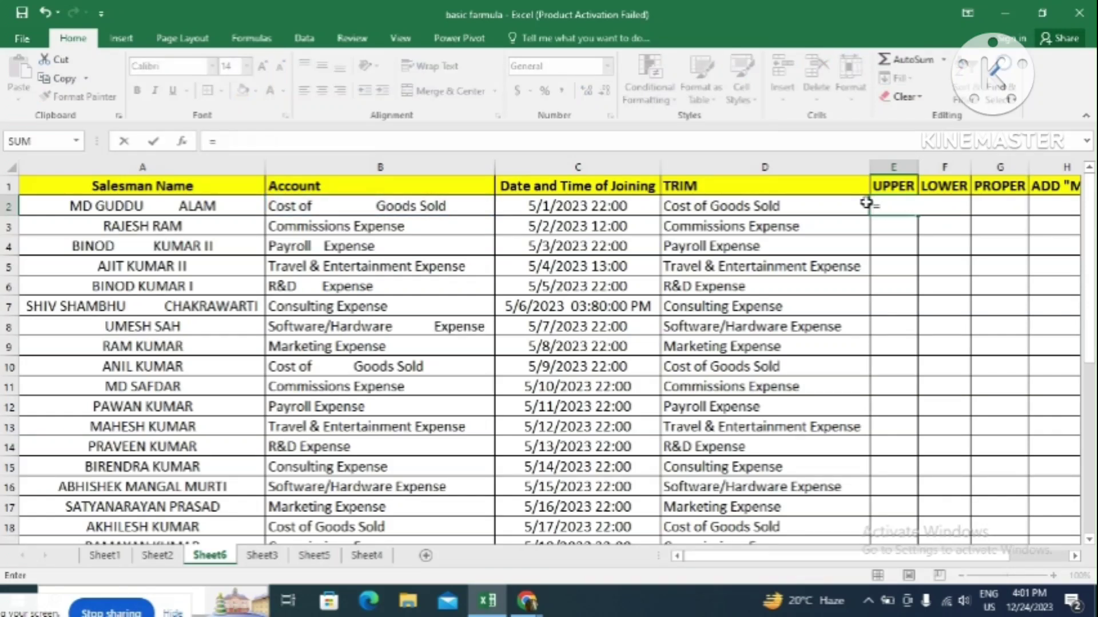
text(upp)
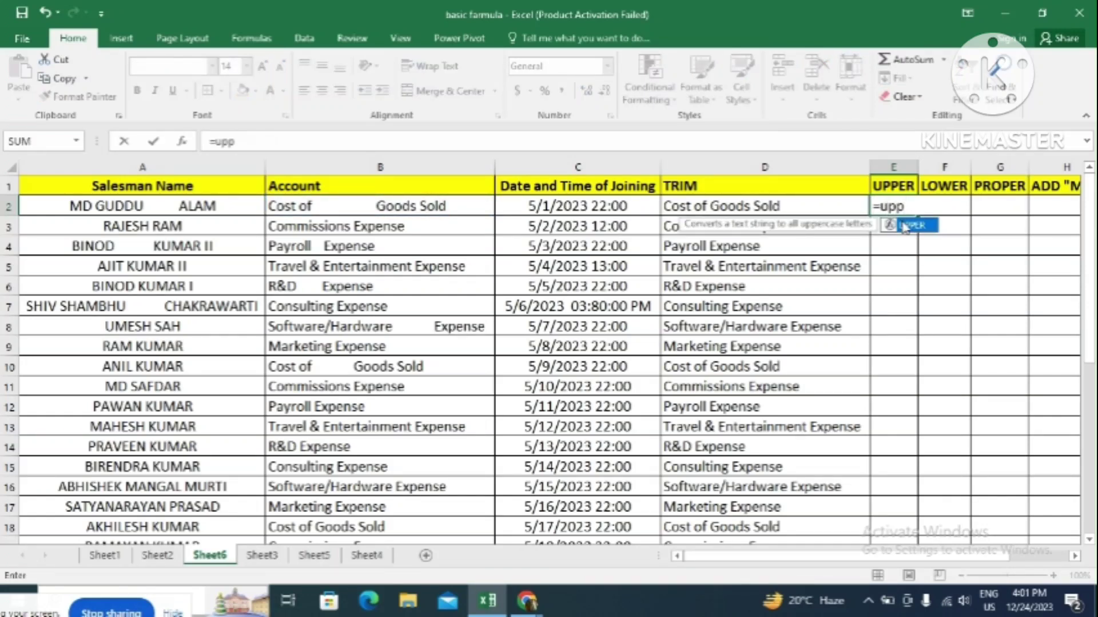
double_click(909, 225)
click(819, 209)
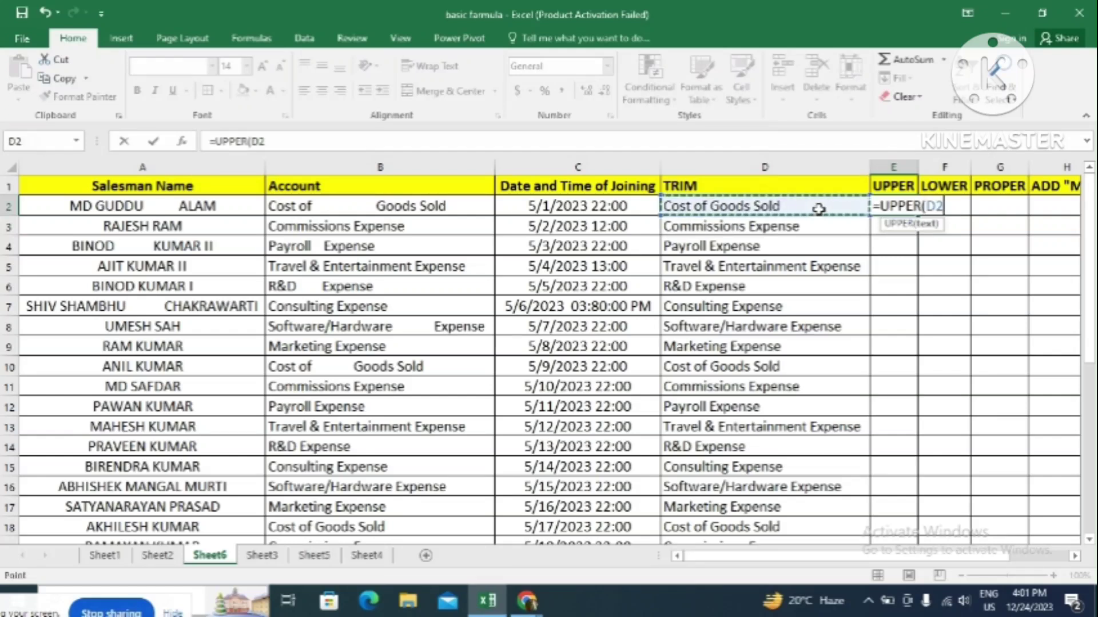
key(Return)
Fill the UPPER formula from E2 down the column and autofit column E to its longest entry.
click(906, 207)
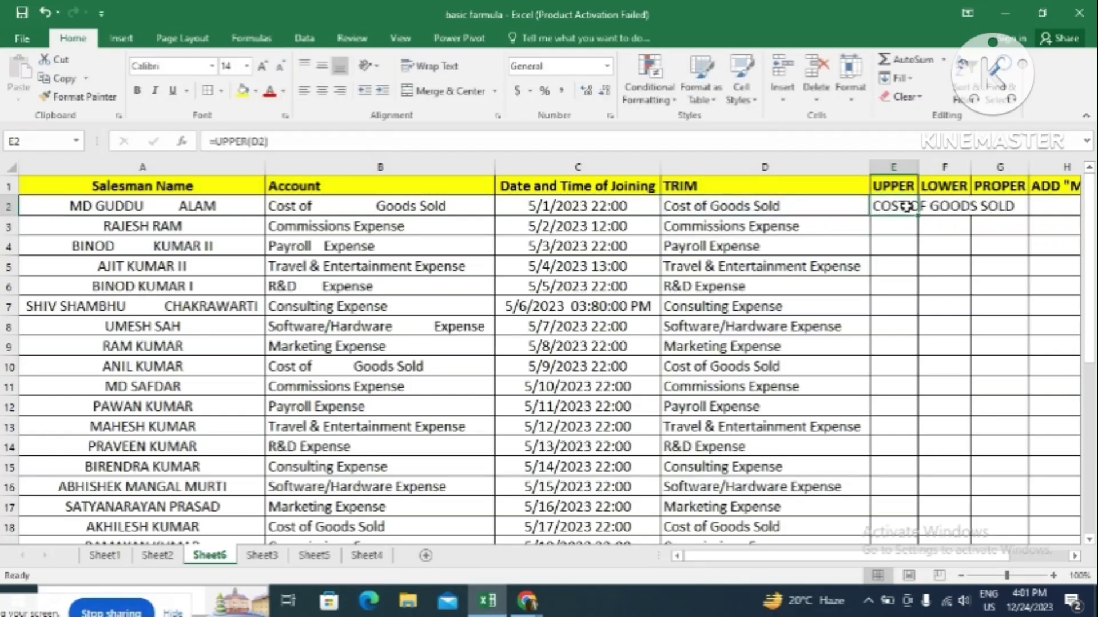
double_click(917, 167)
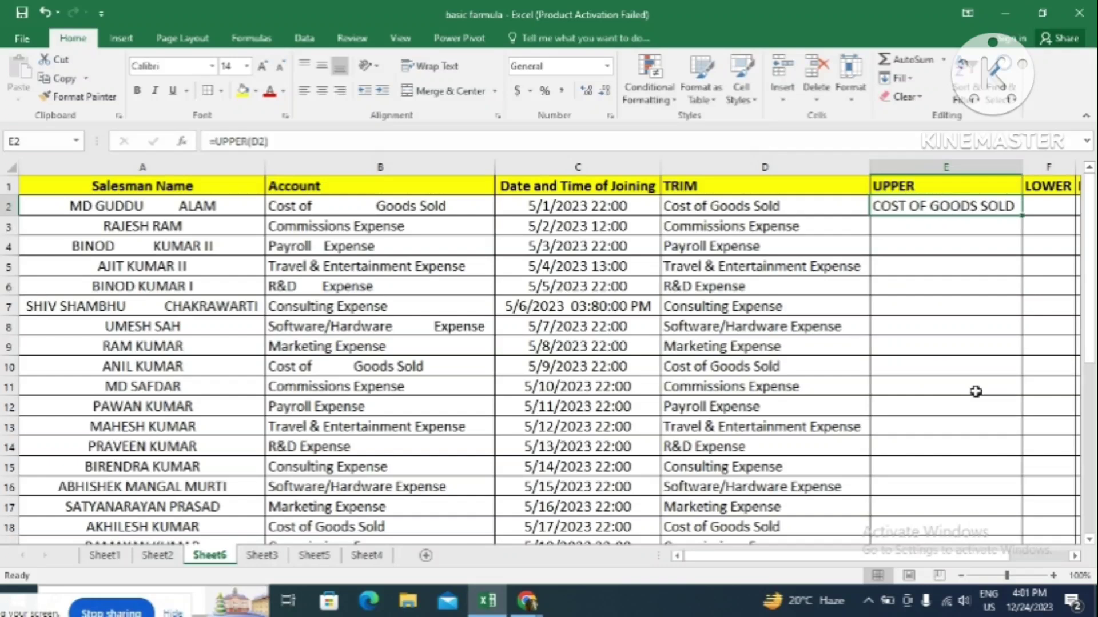
click(1076, 556)
click(1075, 556)
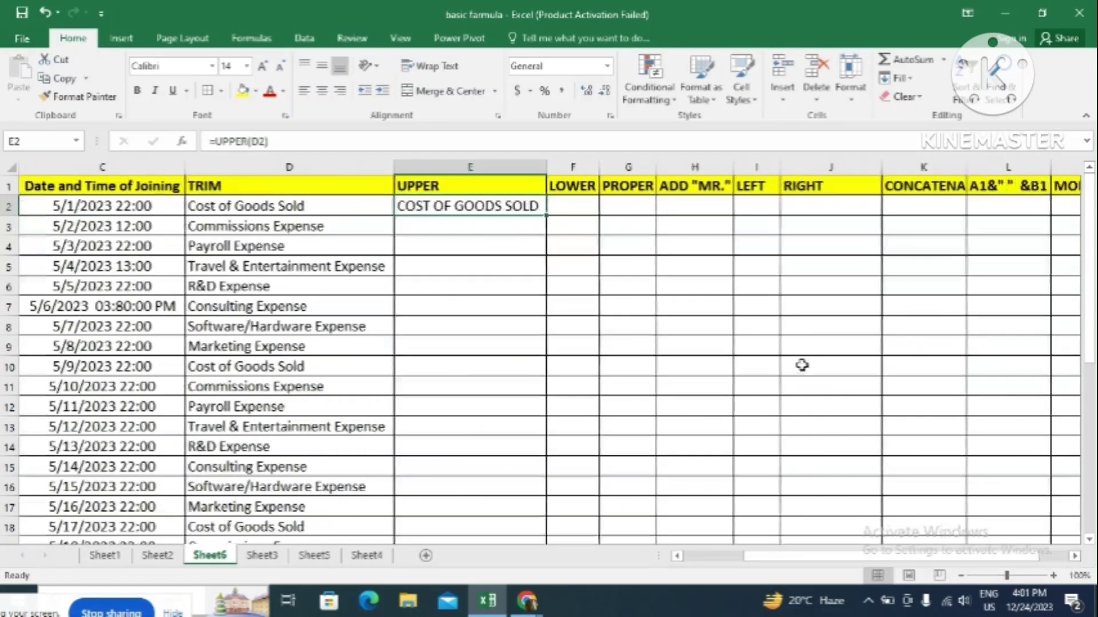
double_click(548, 216)
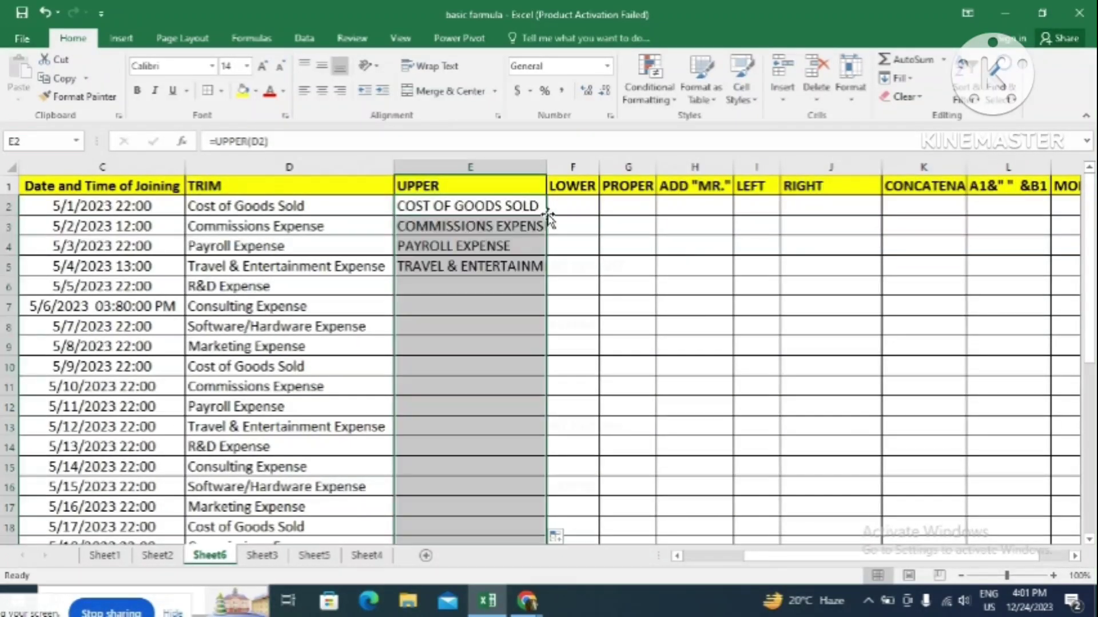
click(546, 169)
click(545, 169)
double_click(545, 169)
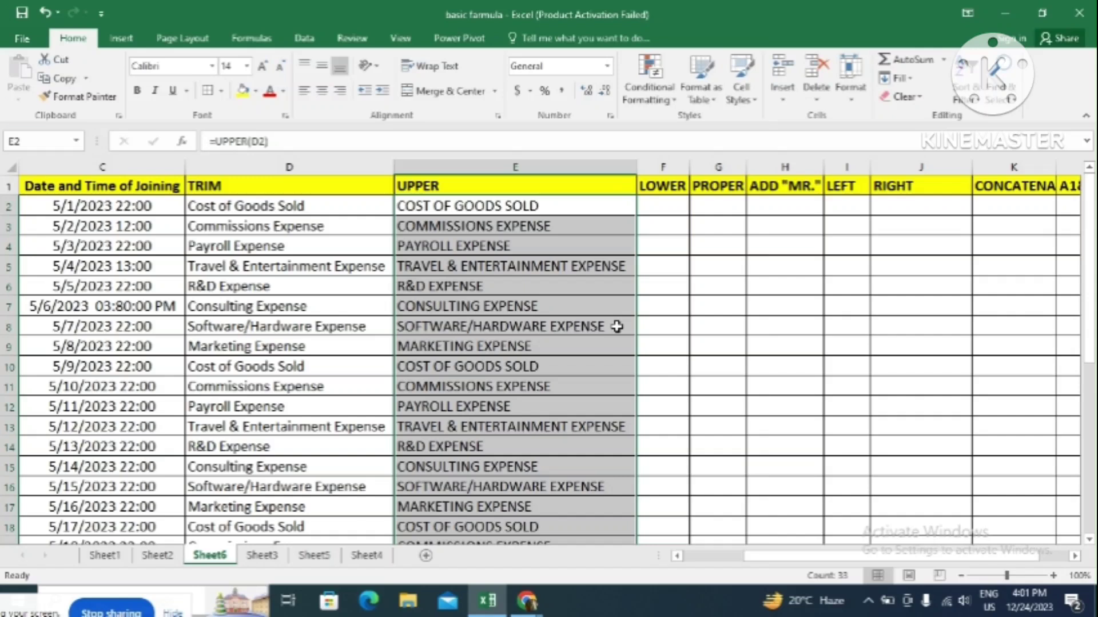
click(439, 206)
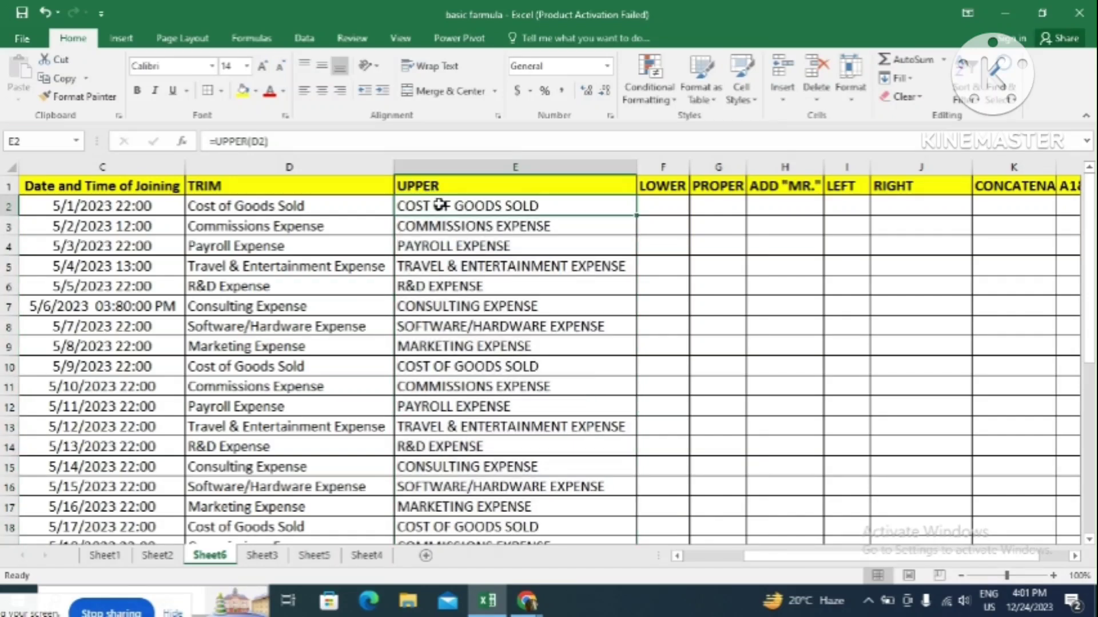
Enter =LOWER(E2) in cell F2 to convert the first uppercase account name to lowercase.
click(659, 201)
text(=)
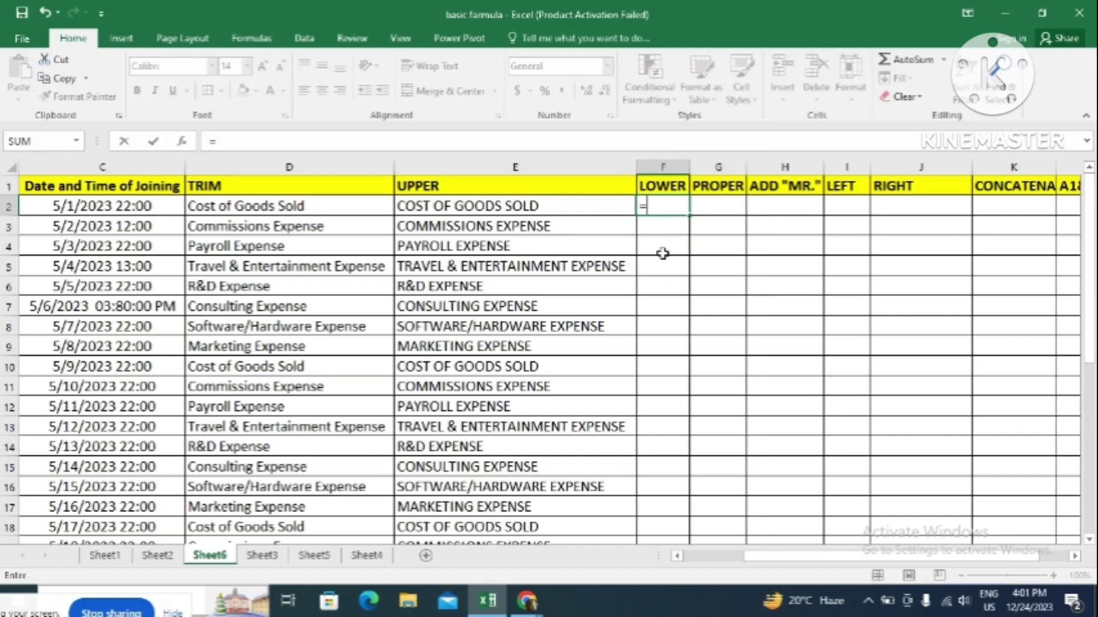
text(lo)
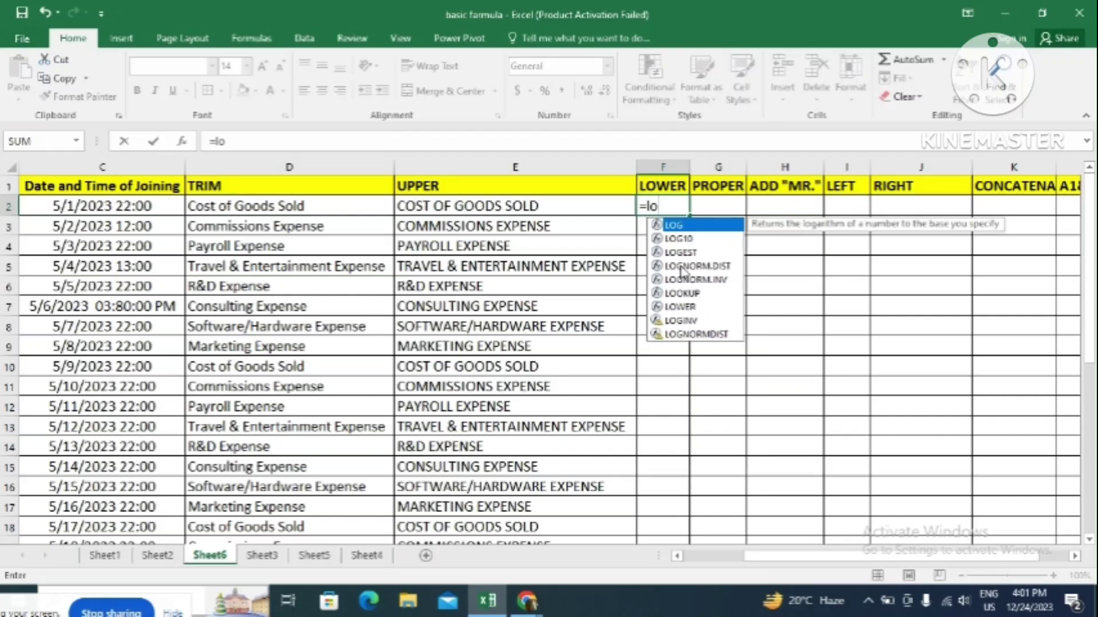
text(w)
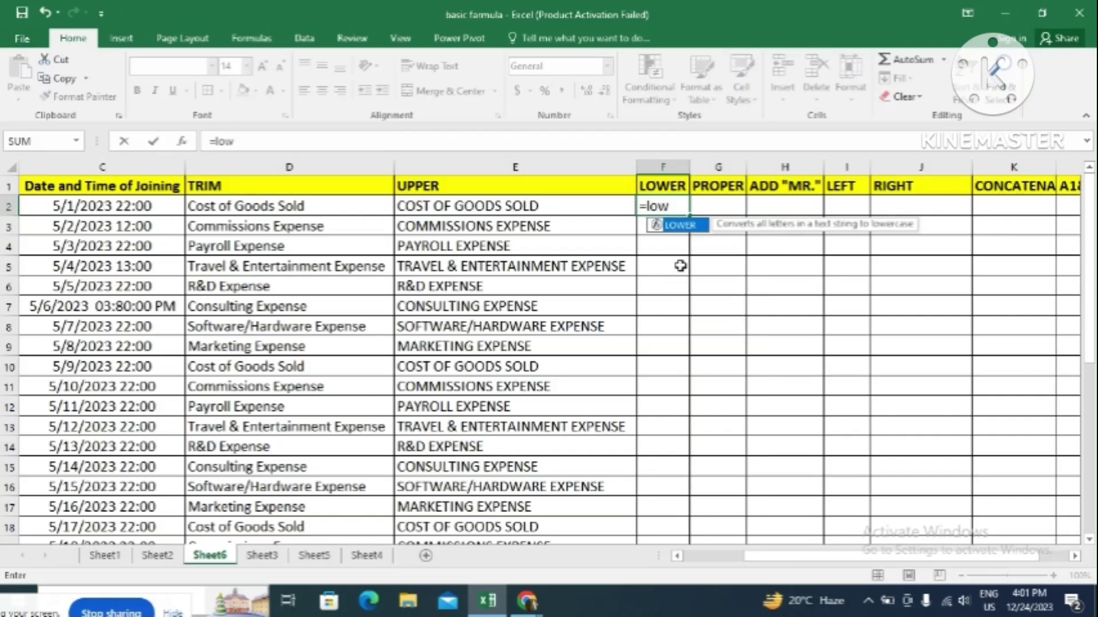
double_click(677, 226)
click(542, 201)
text())
key(Return)
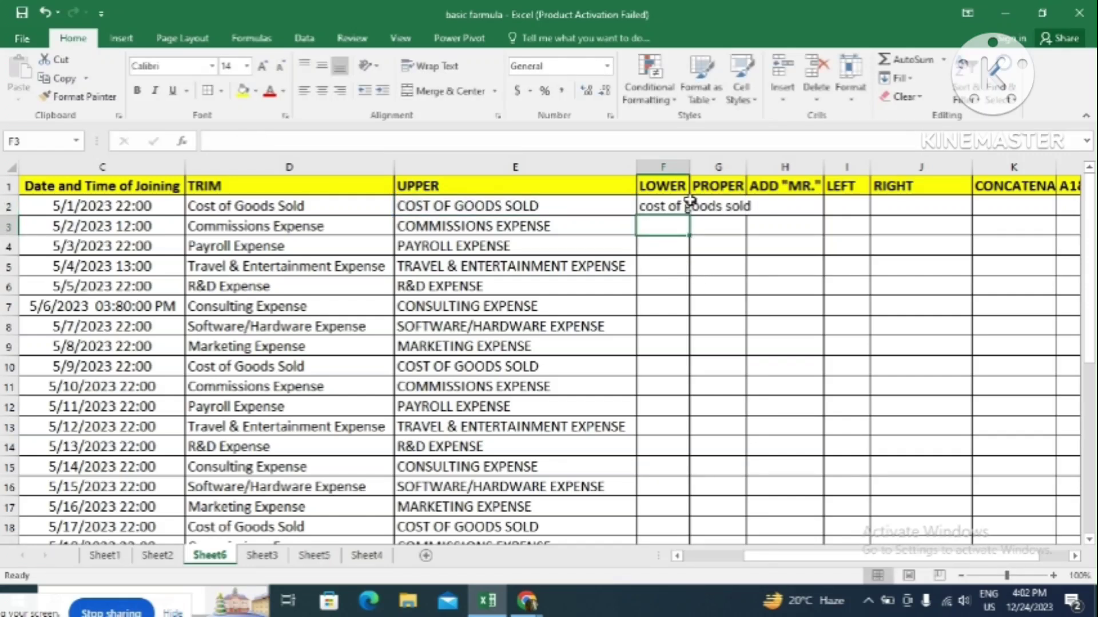
Fill the LOWER formula from F2 down the column and autofit column F to its longest entry.
double_click(690, 167)
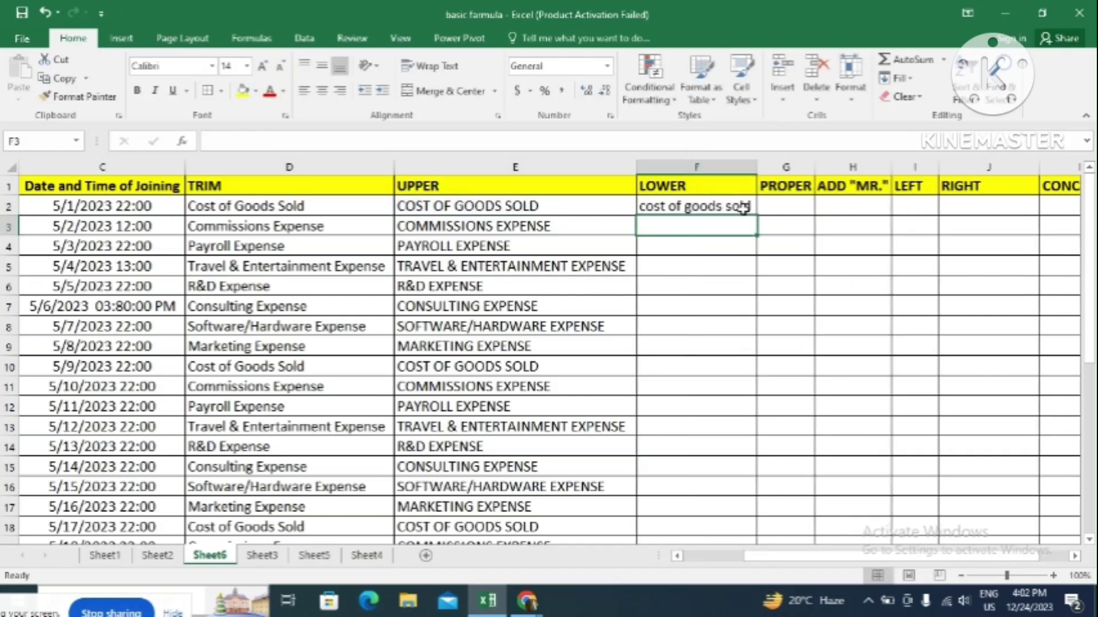
click(738, 206)
double_click(755, 217)
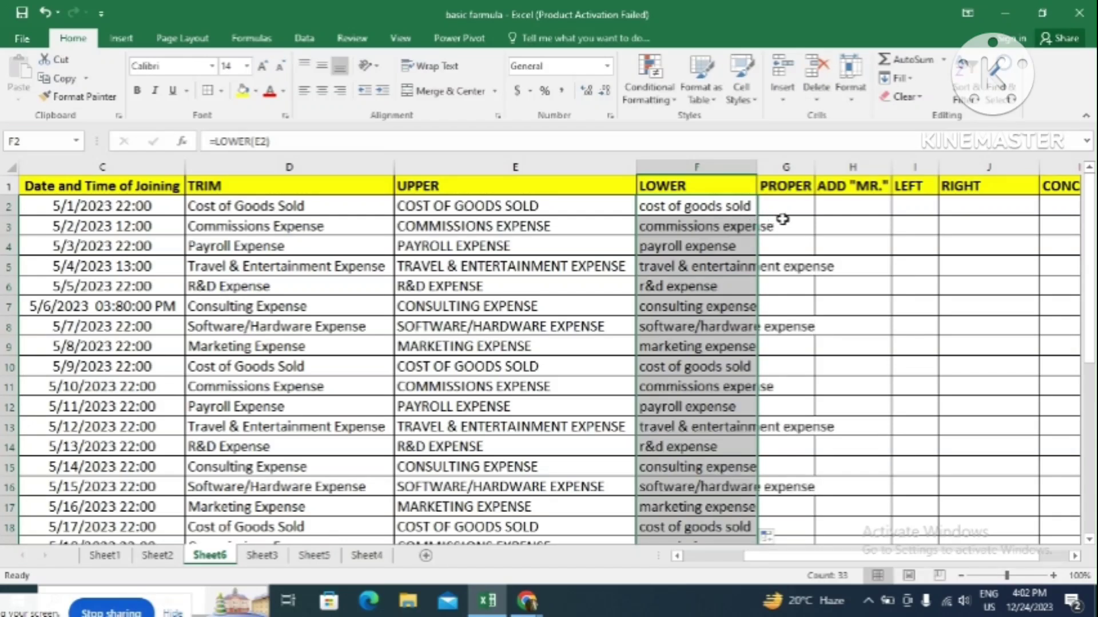
double_click(756, 161)
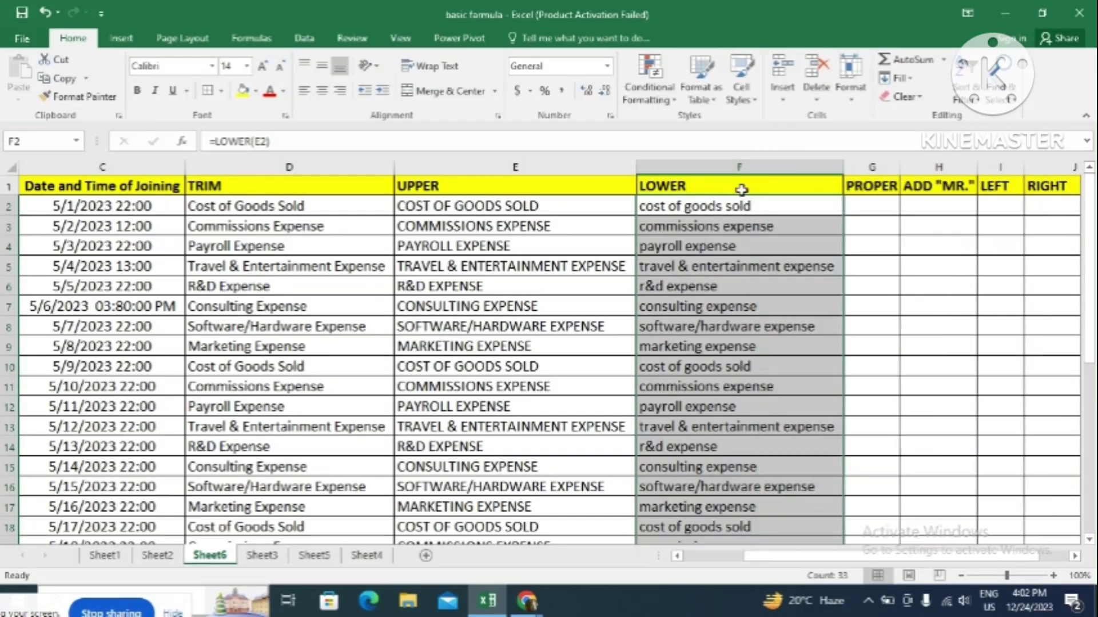
click(736, 205)
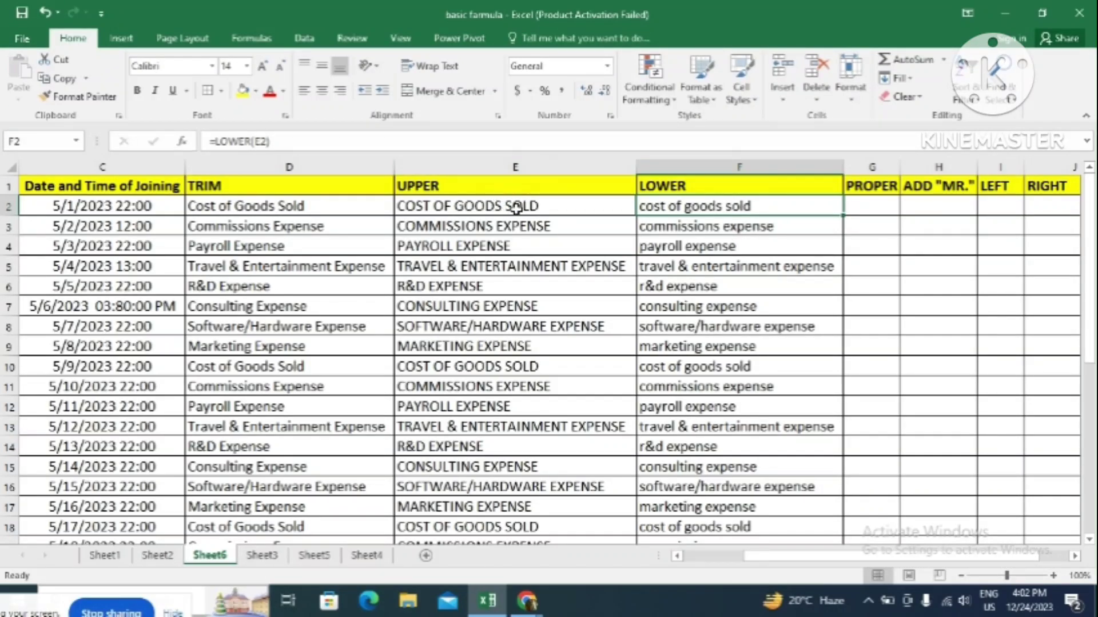
Enter =PROPER(F2) in cell G2 to capitalize each word of the first lowercase account name.
click(866, 206)
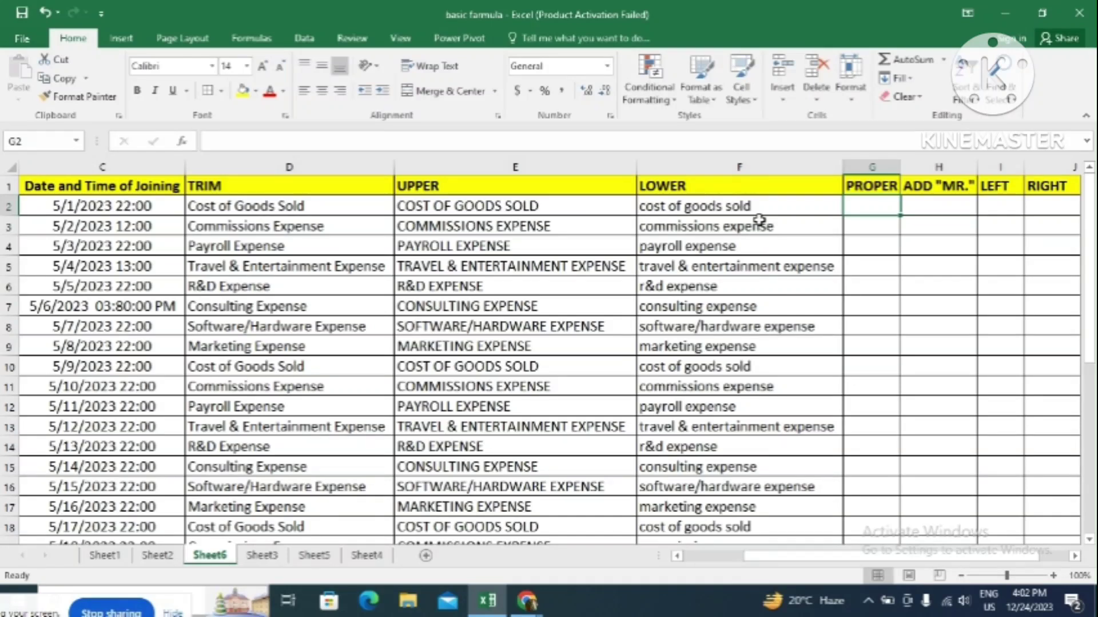
text(=pr)
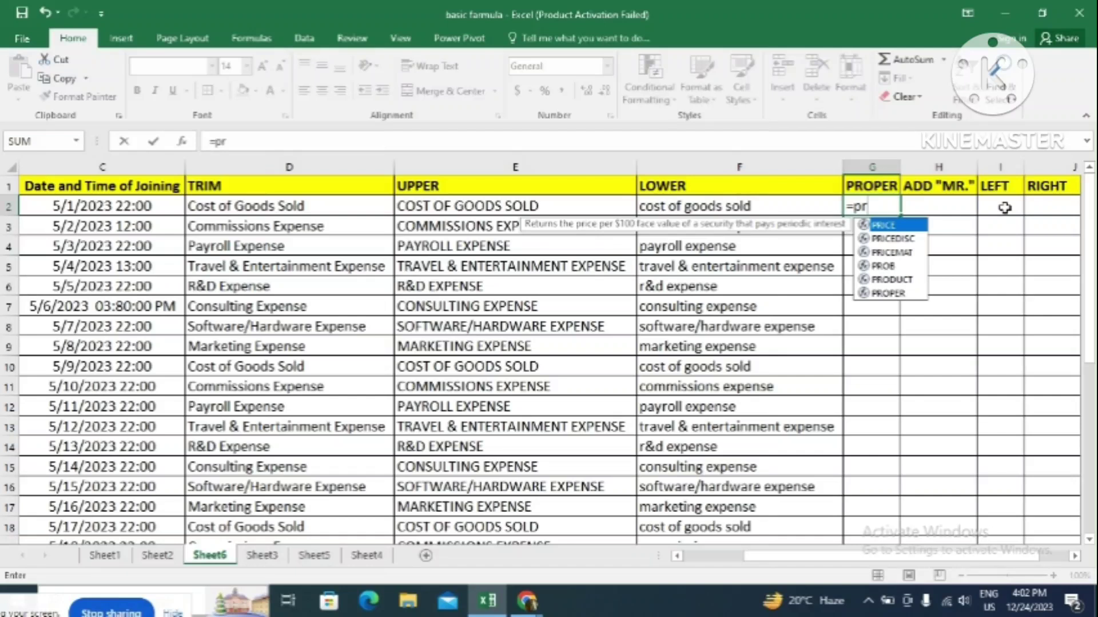
text(o)
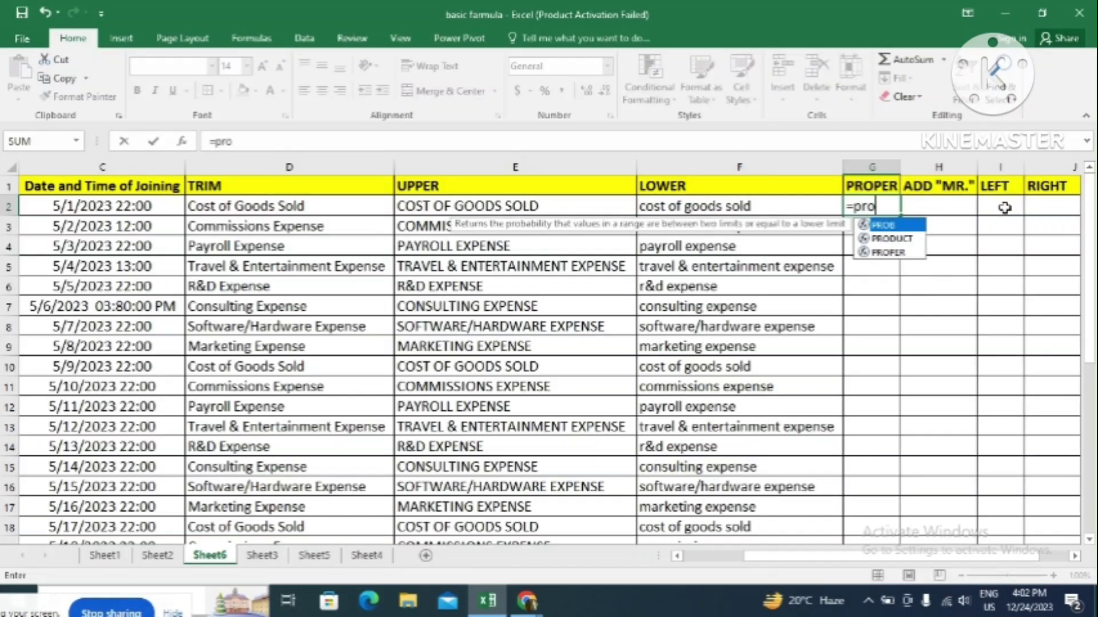
double_click(894, 252)
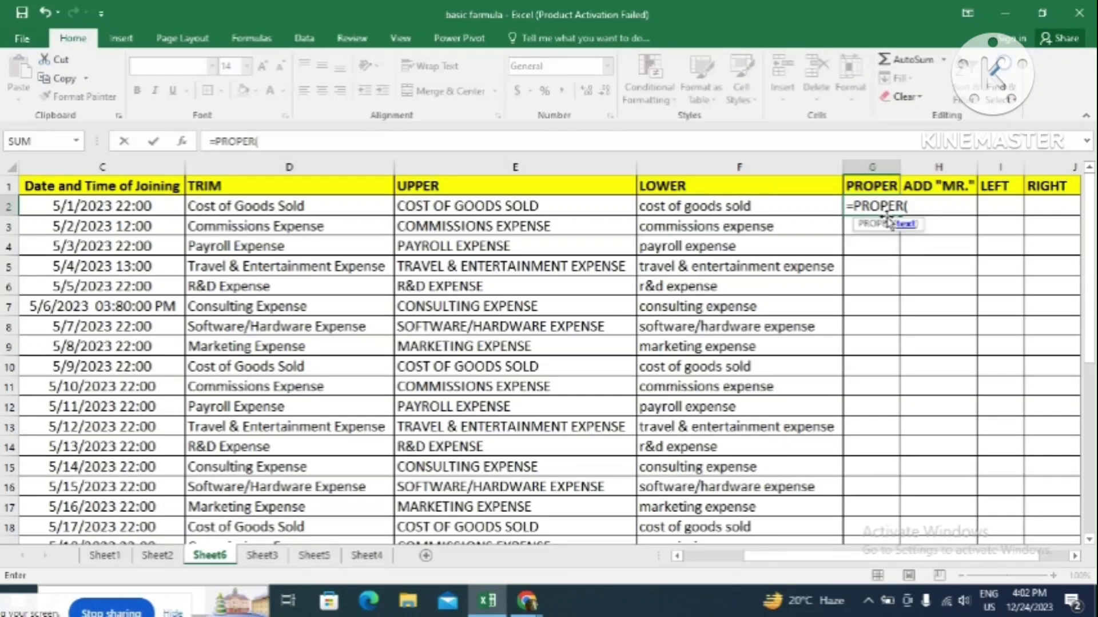
click(744, 206)
key(Return)
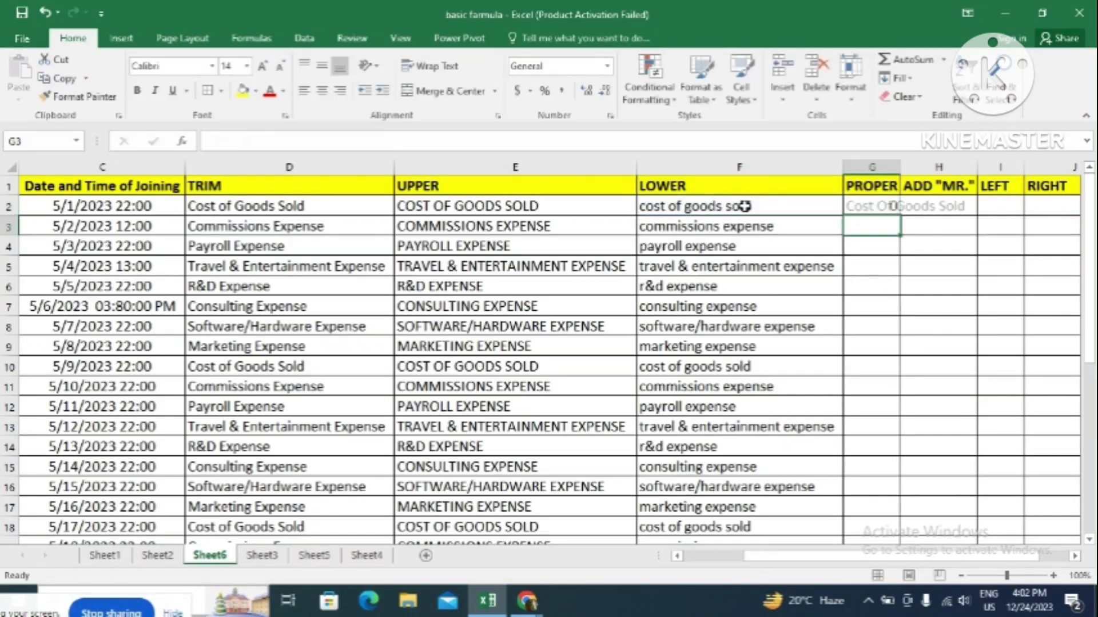
Fill the PROPER formula from G2 down the column and autofit column G to its longest entry.
click(901, 206)
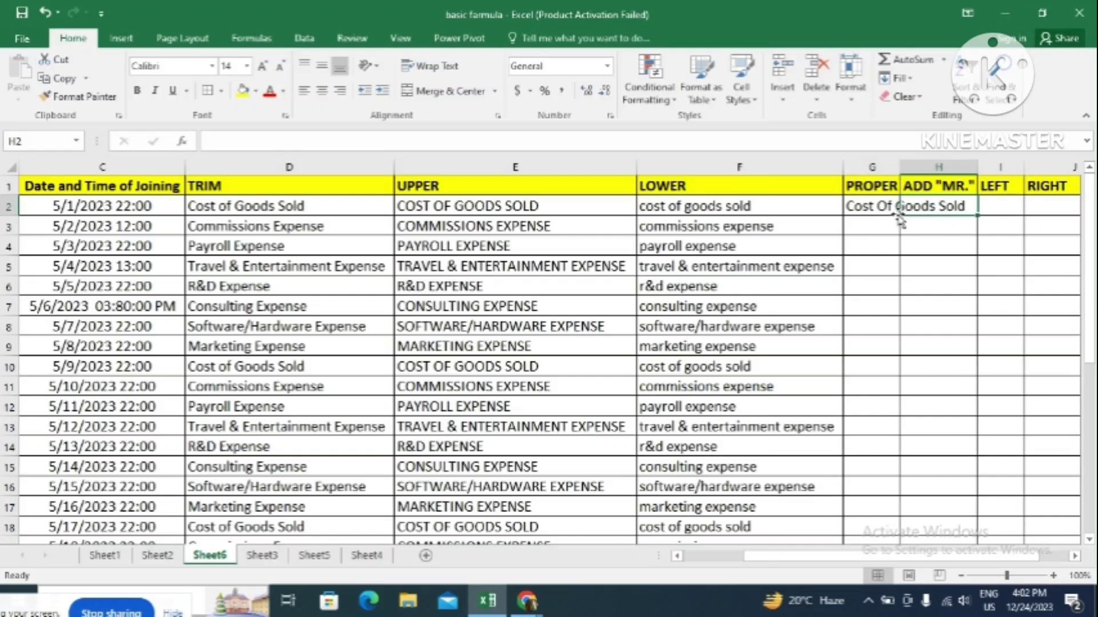
click(896, 209)
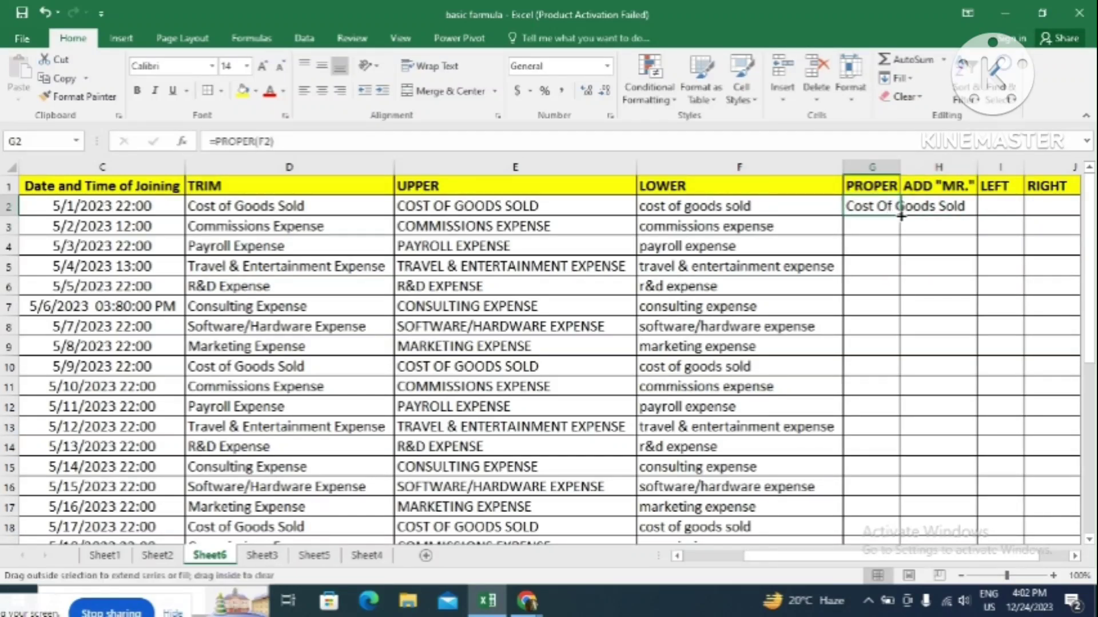
double_click(901, 216)
double_click(901, 167)
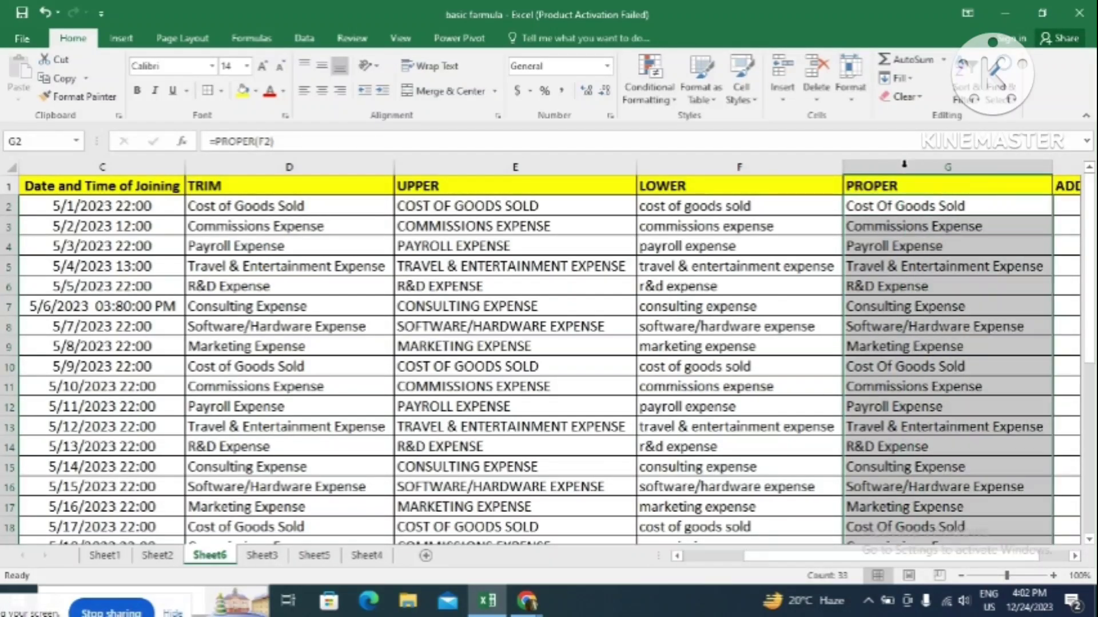
click(910, 209)
Enter the text formula =" mr. " in cell H2 of the ADD "MR." column.
scroll(910, 209, right, 1)
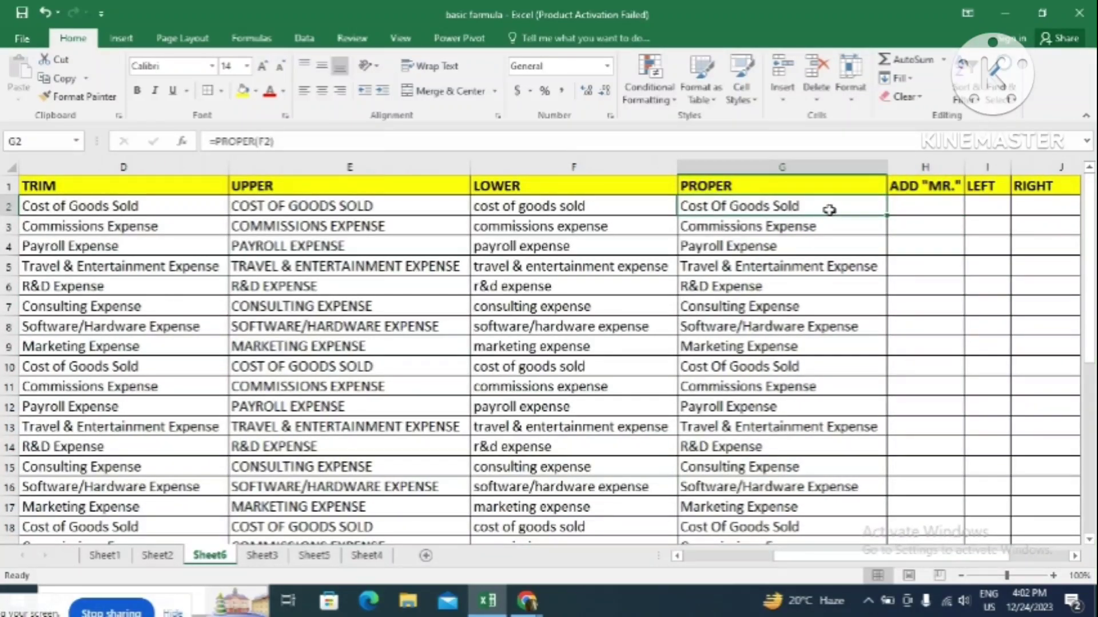
click(909, 209)
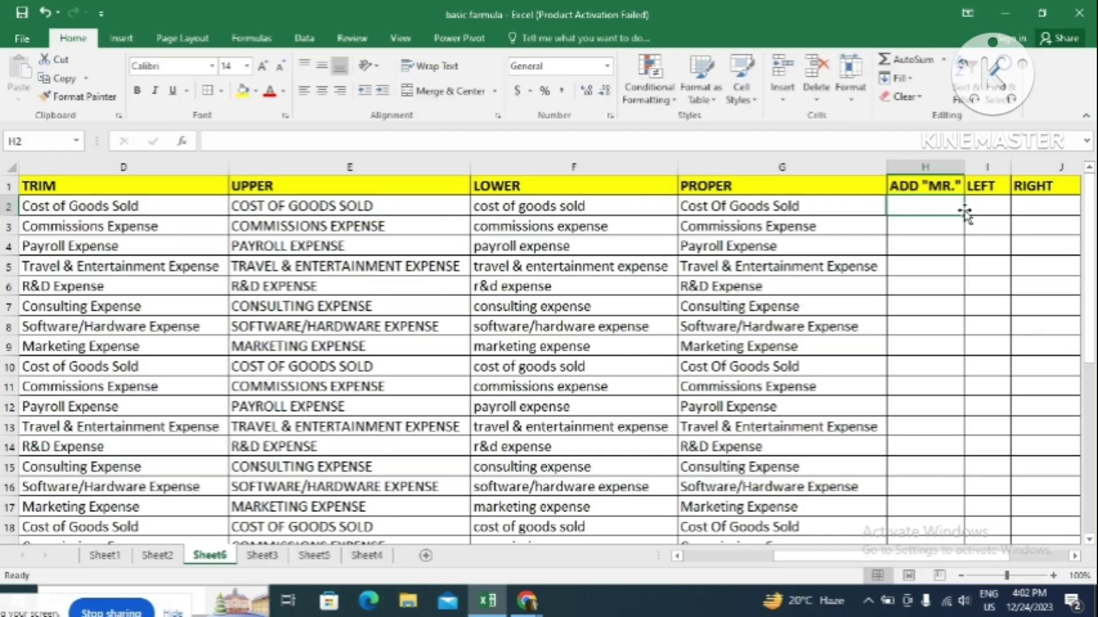
text(=)
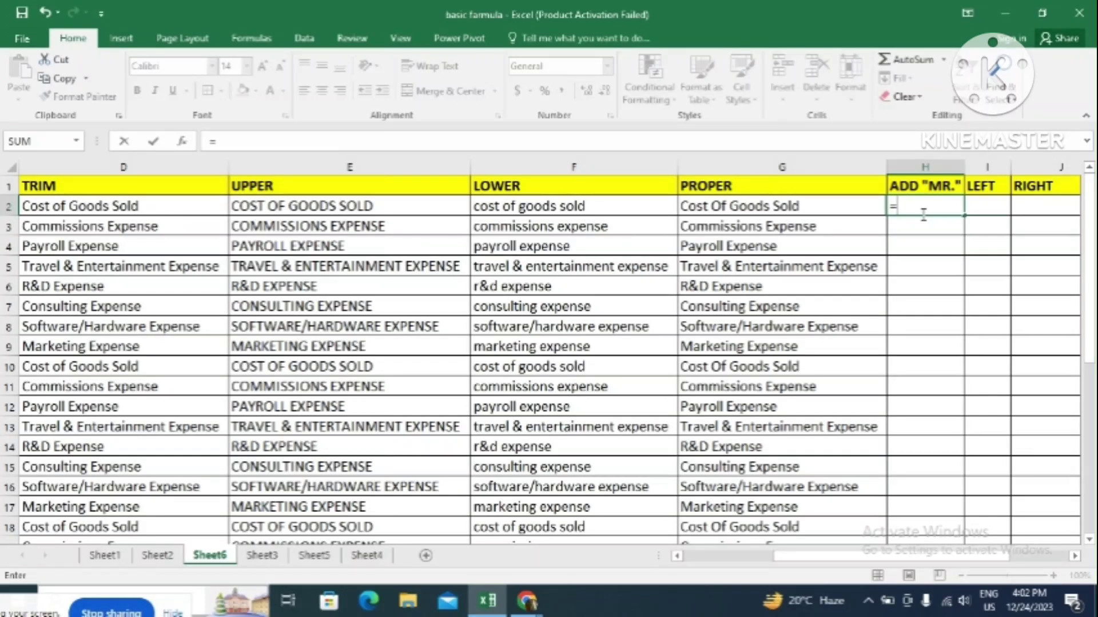
text(")
text(m)
text(r)
text(.)
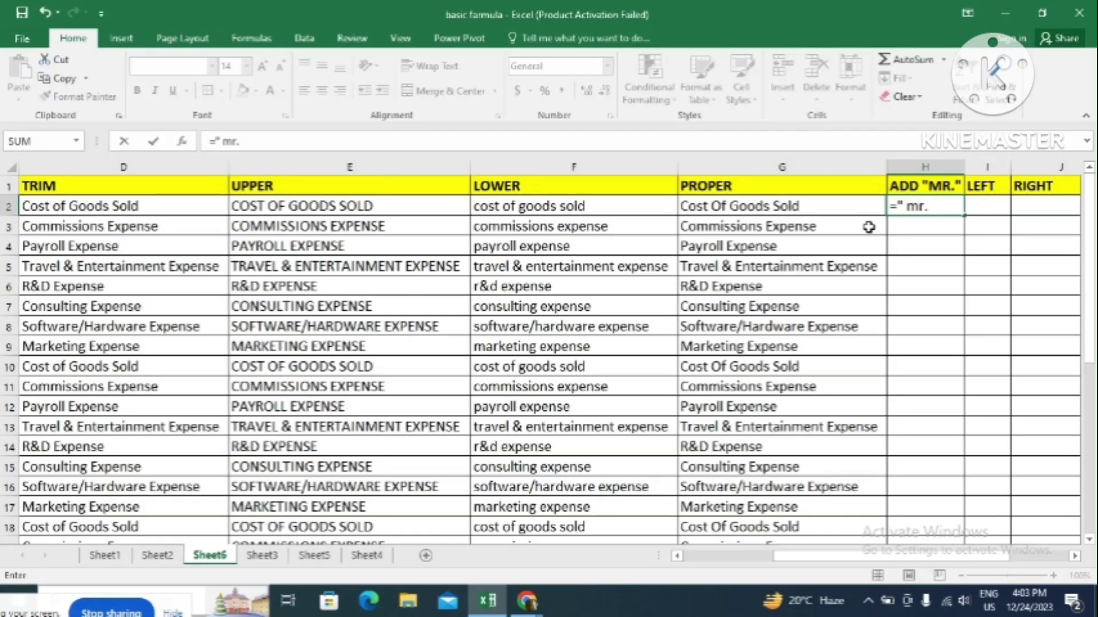
click(840, 210)
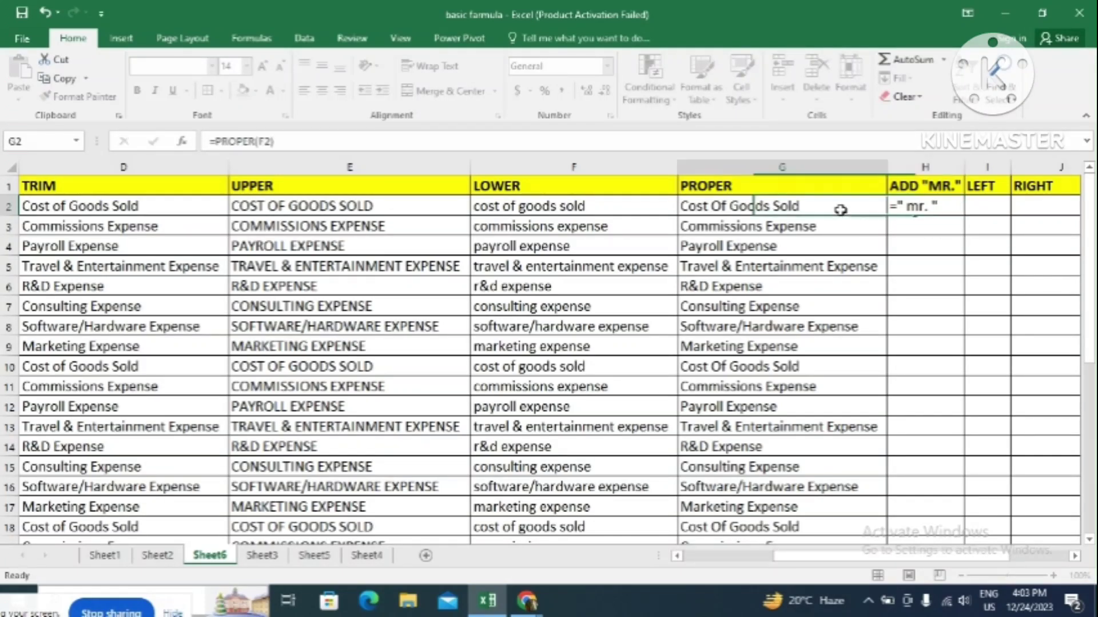
Extend the formula in H2 to =" mr. " &G2 so the prefix joins the proper-case account name.
click(908, 206)
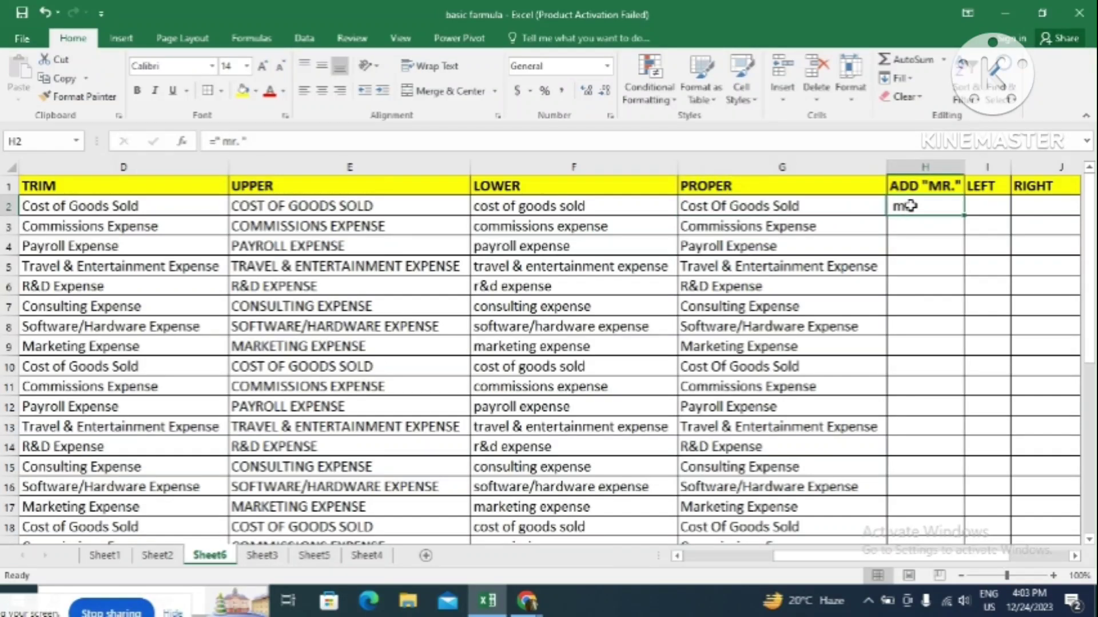
click(361, 141)
text(,)
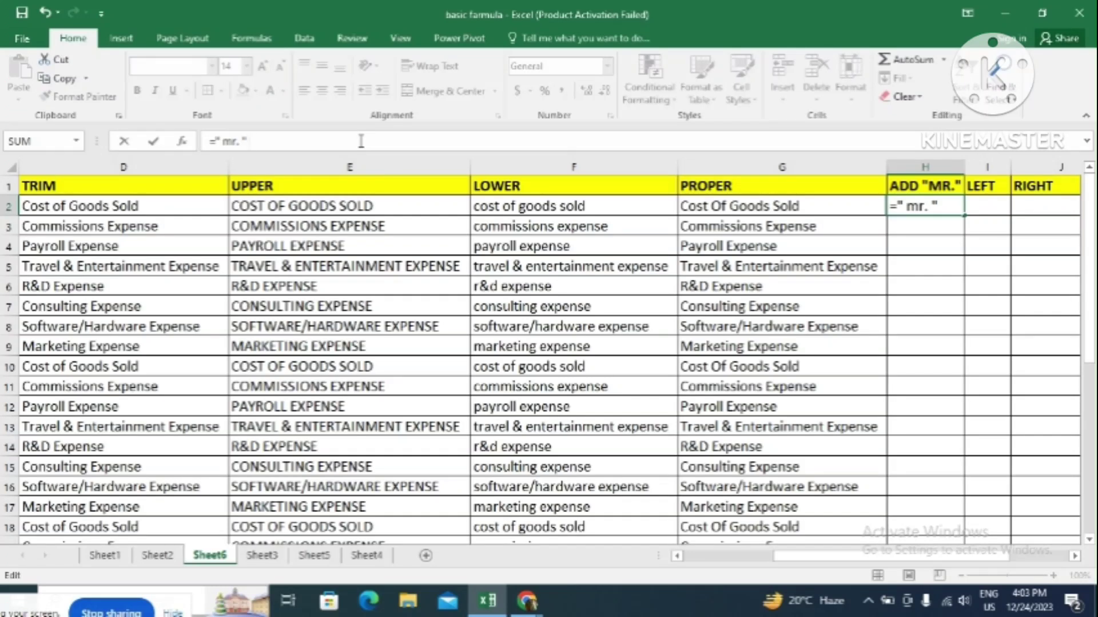
text( &)
click(704, 207)
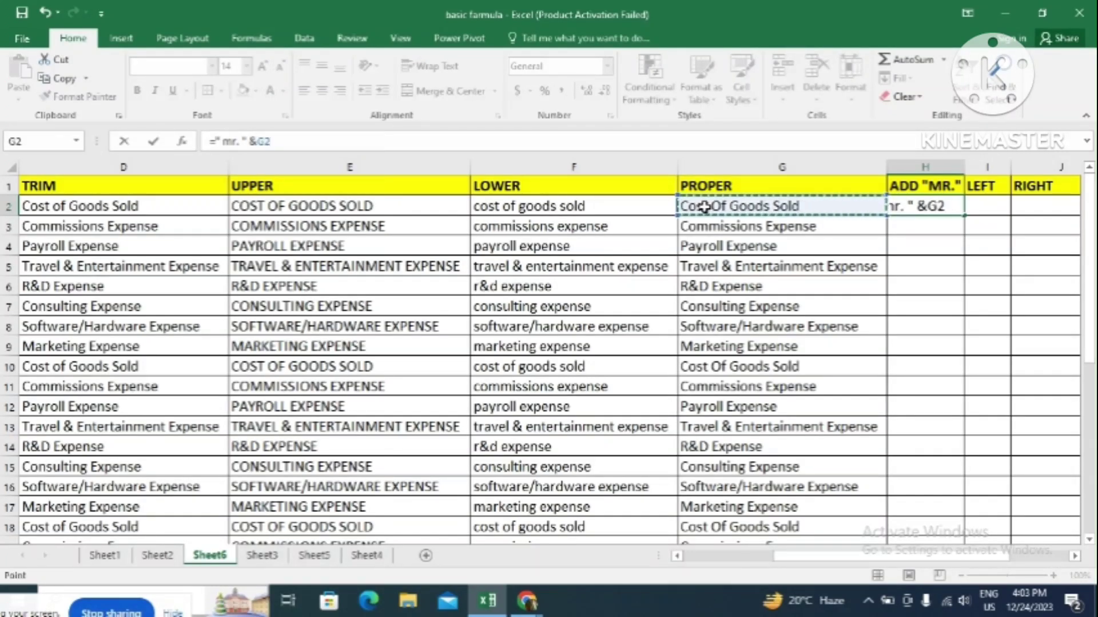
key(Return)
Remove the spaces around the prefix in H2 so the formula reads ="mr." &G2.
click(932, 206)
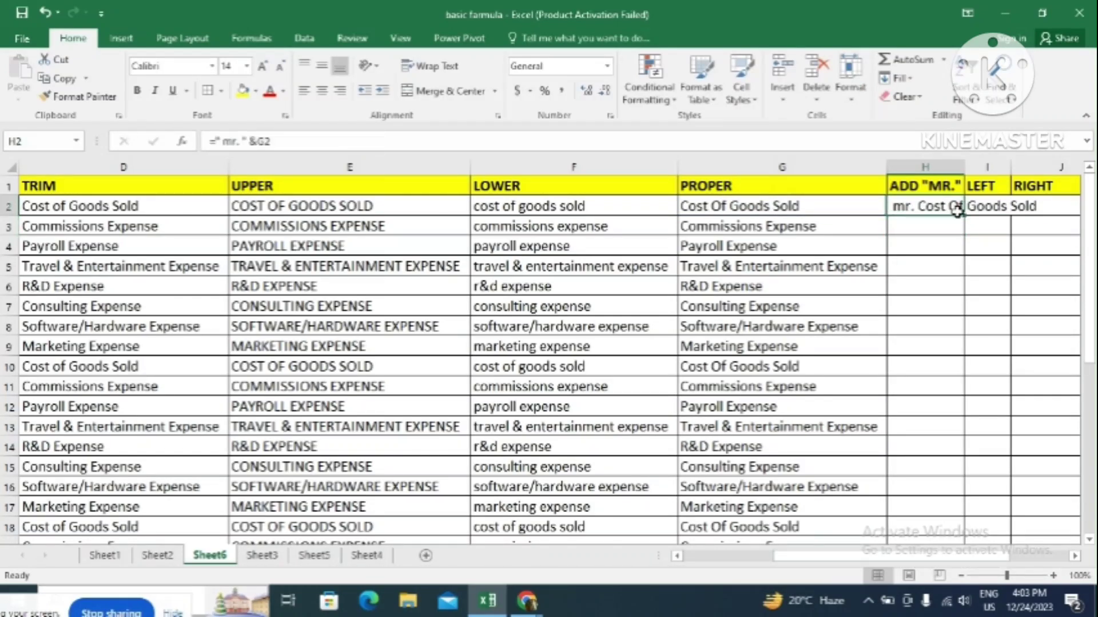
click(242, 141)
key(BackSpace)
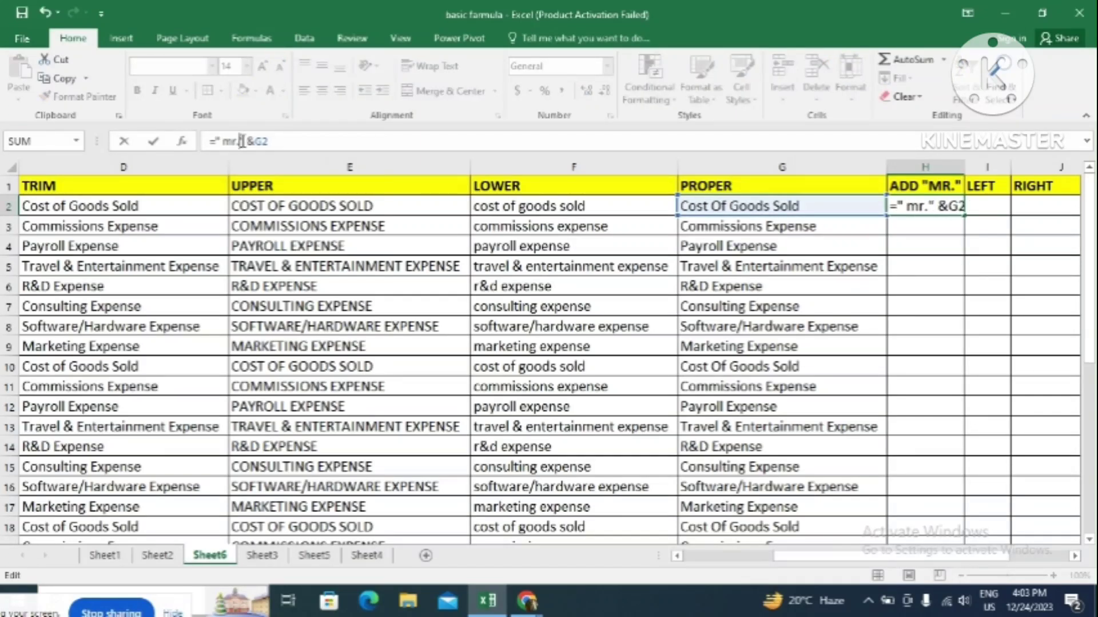
click(222, 141)
key(BackSpace)
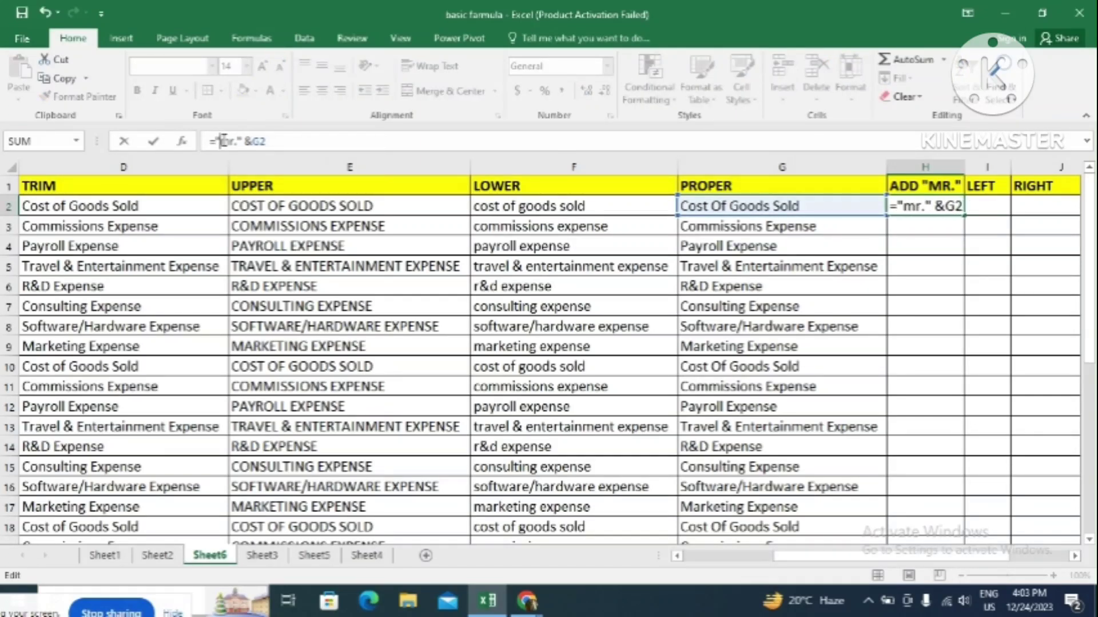
key(Return)
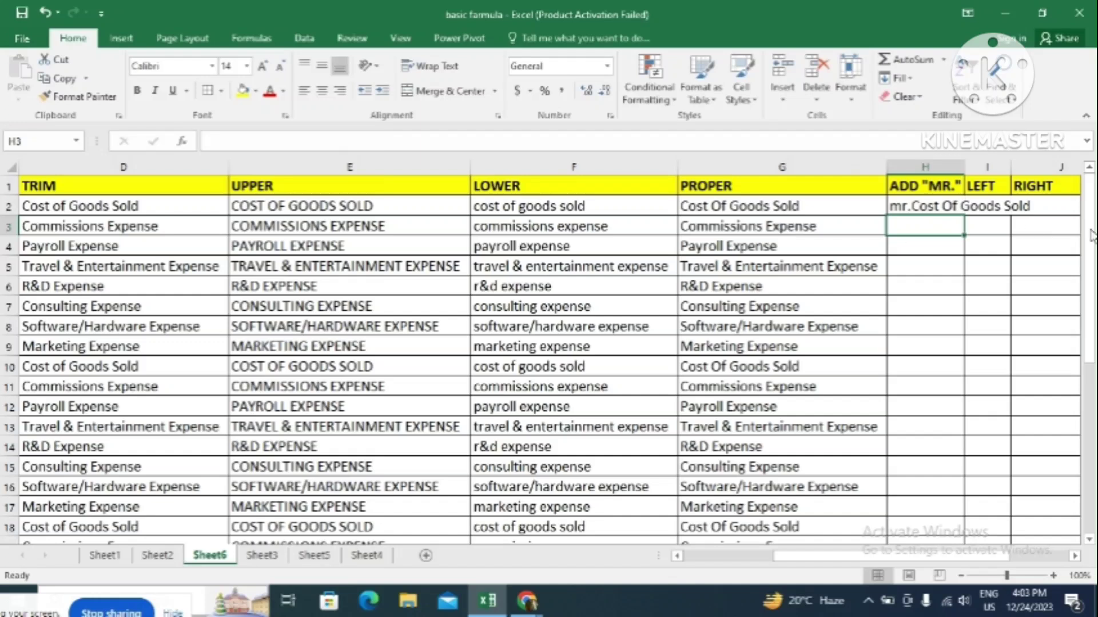
Delete the period from the prefix in H2 so the formula reads ="mr" &G2.
click(924, 207)
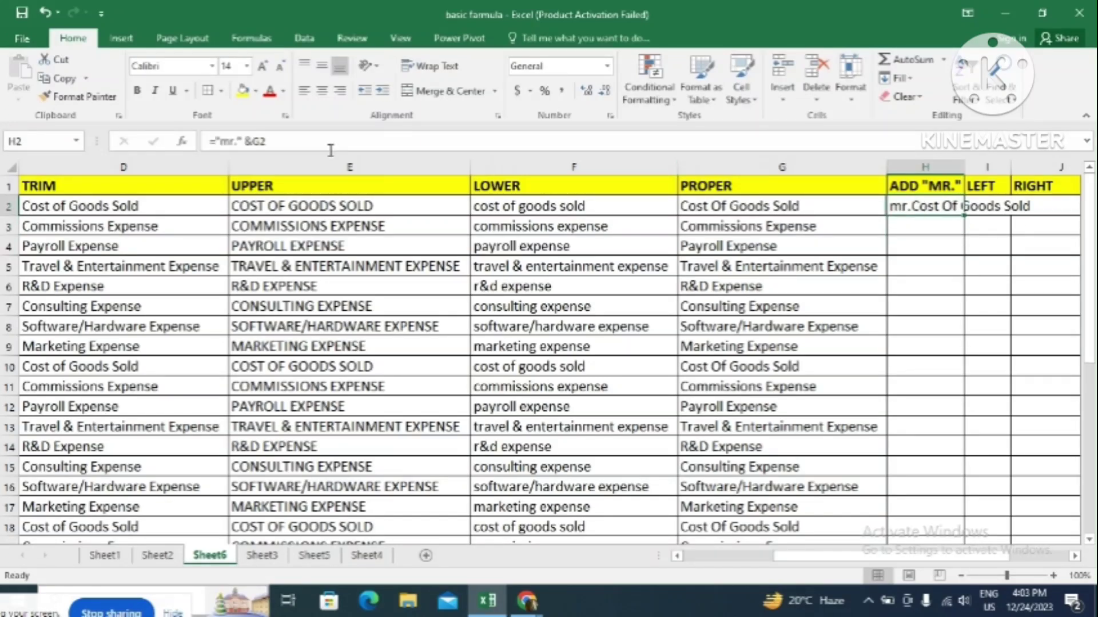
click(239, 143)
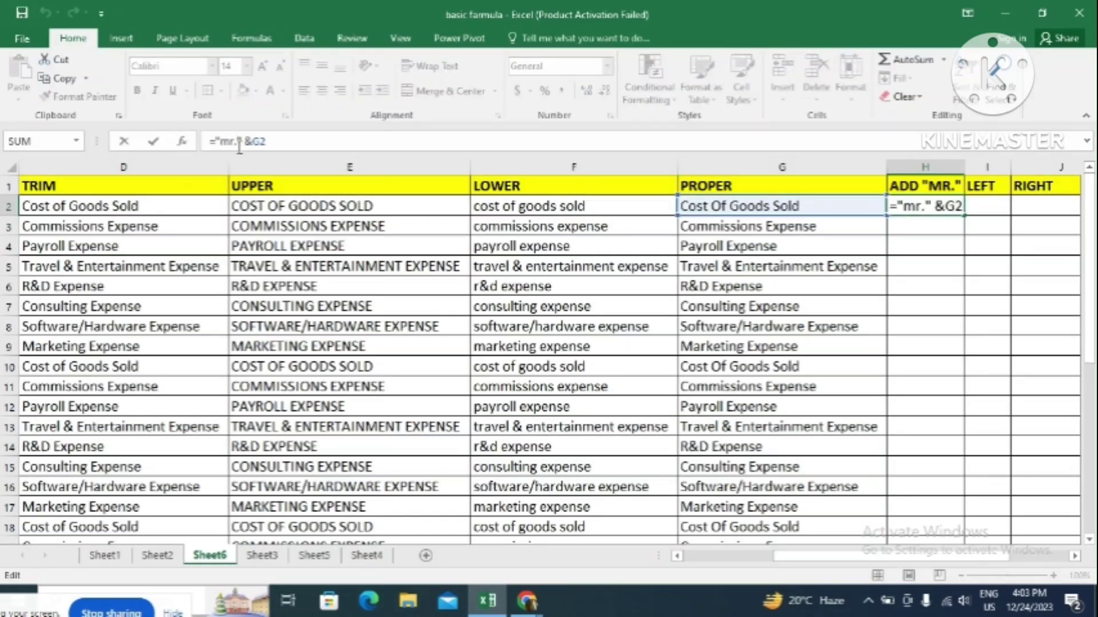
key(BackSpace)
key(Return)
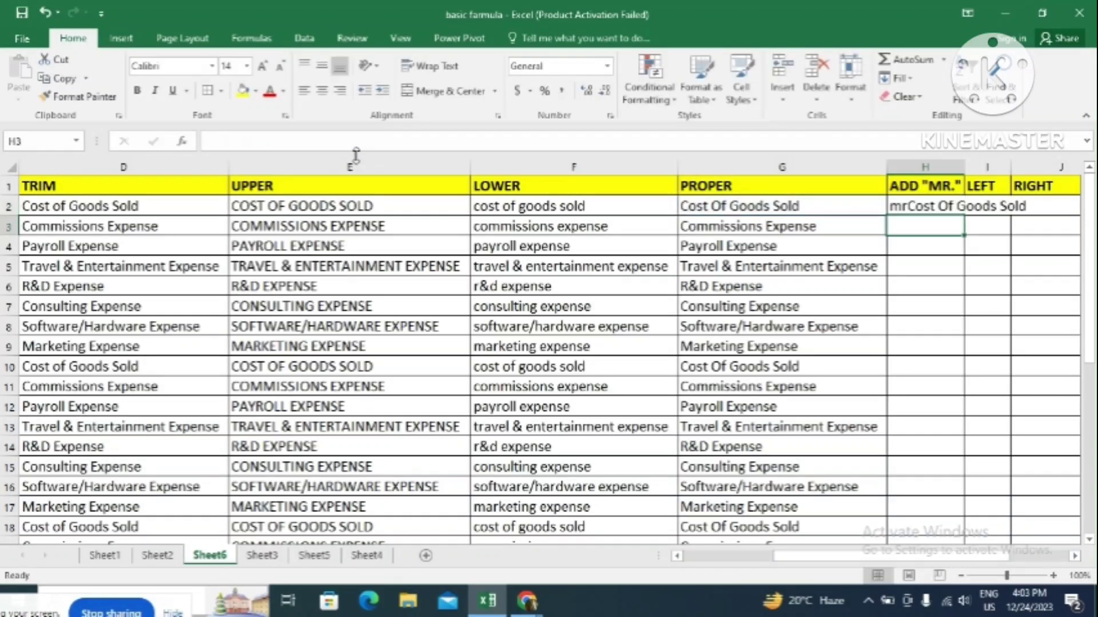
Add a space before and after the prefix in H2, making =" mr " &G2, and fill it down the ADD "MR." column.
click(908, 207)
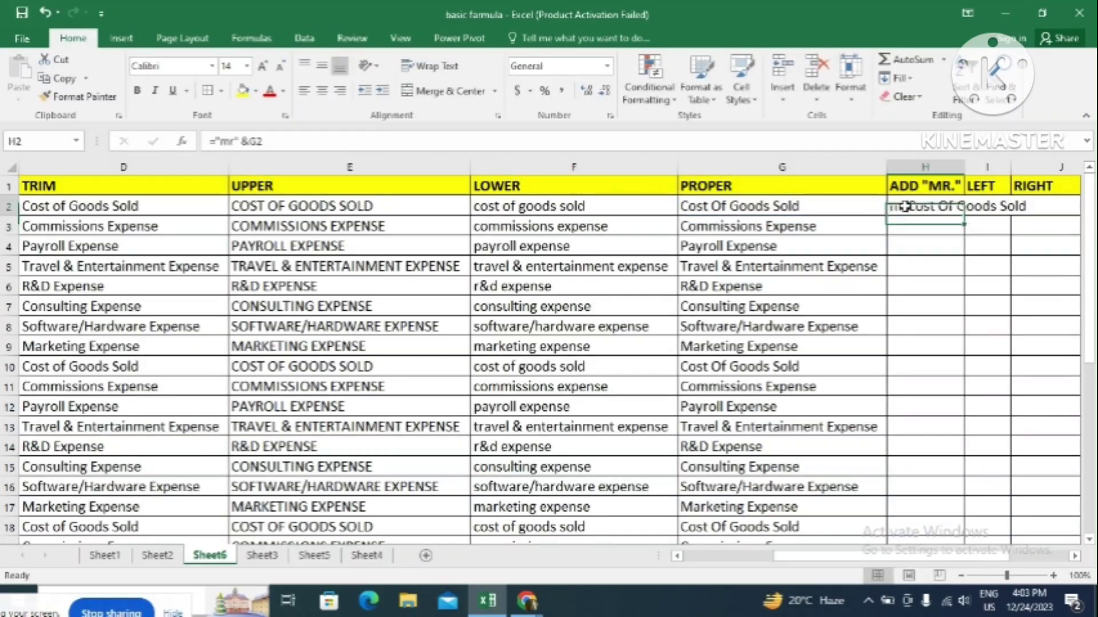
click(235, 139)
click(220, 140)
key(Return)
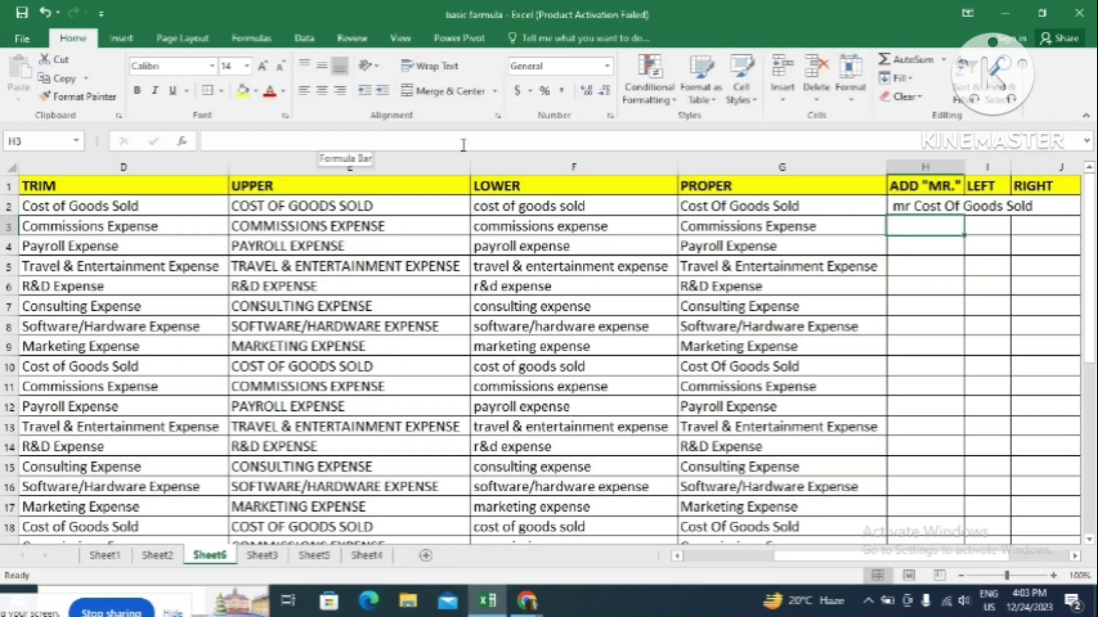
click(932, 204)
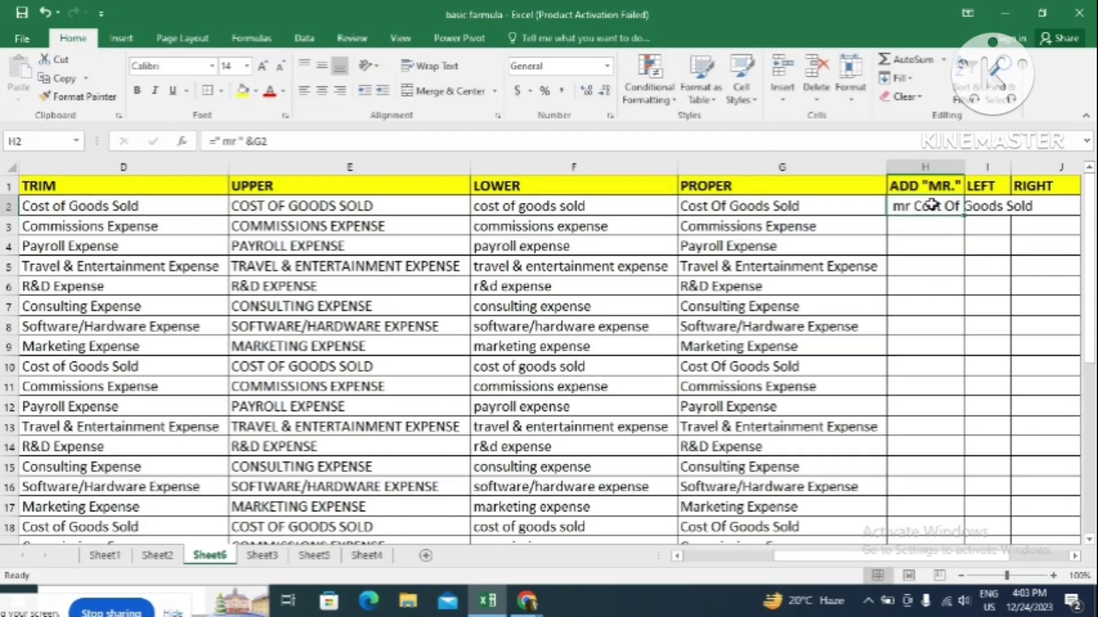
double_click(965, 216)
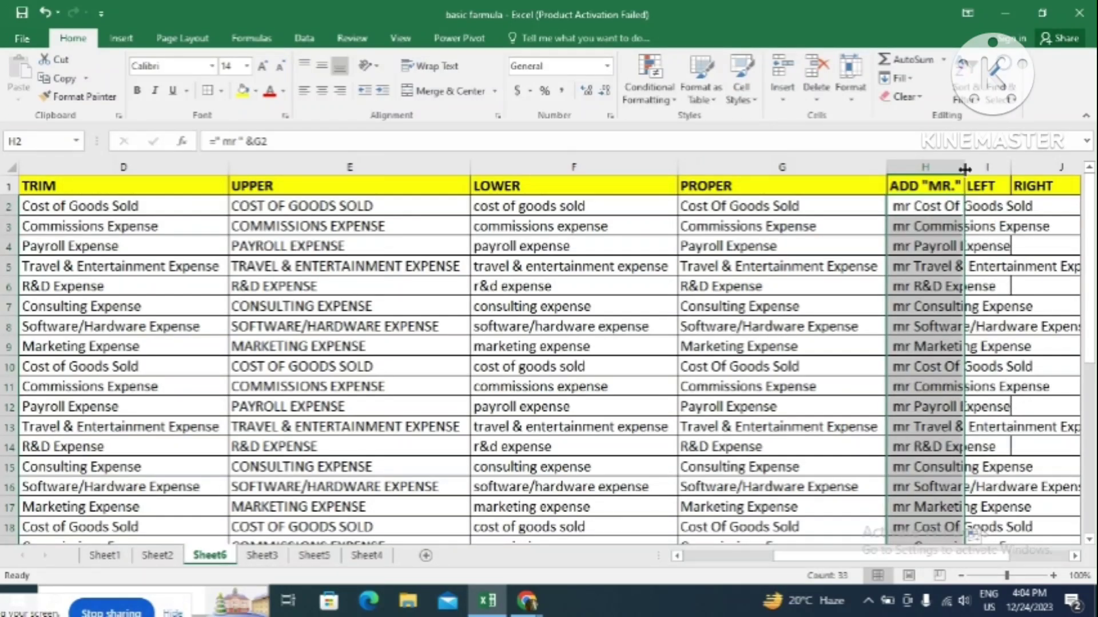
Undo the fill in the ADD "MR." column, clear the formula in H2 and enter the text "mr. cost of goods sold" there.
key(ctrl+z)
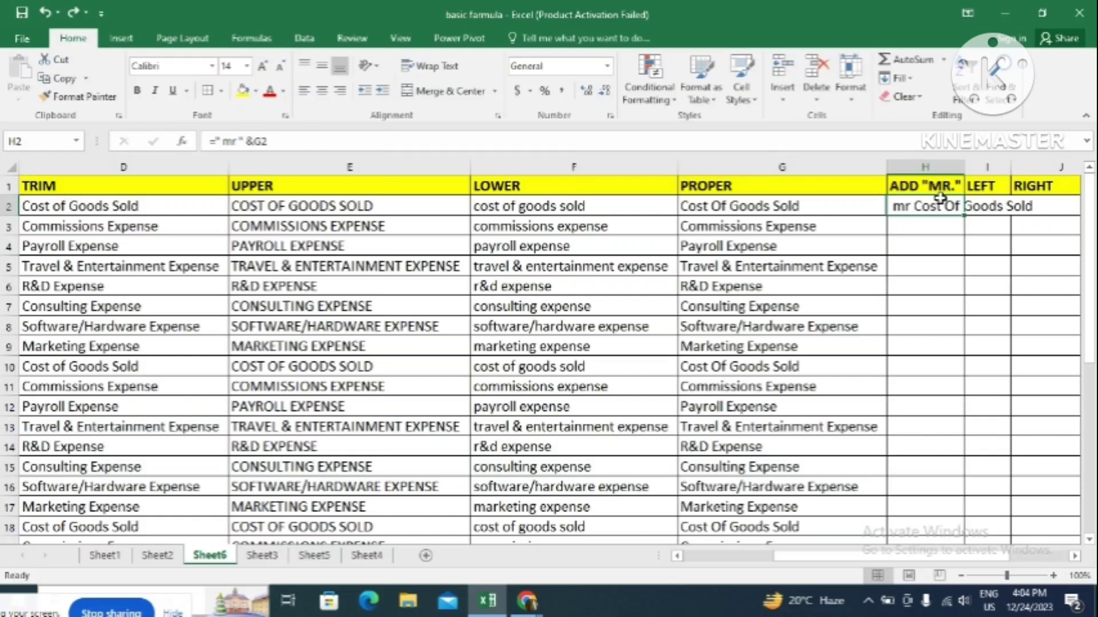
key(Delete)
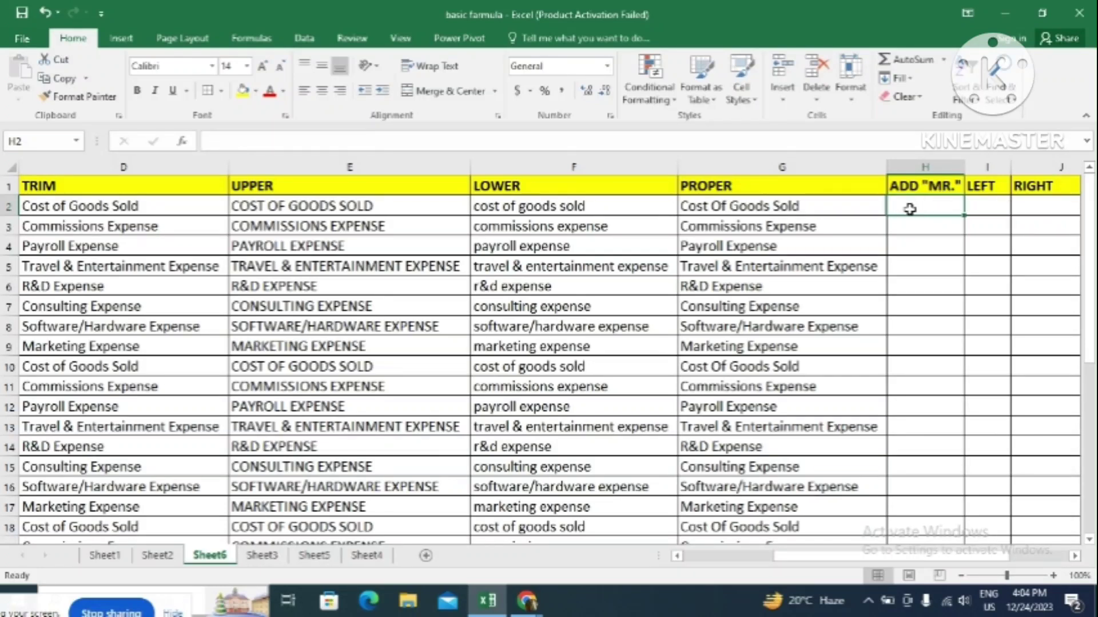
text(mr.)
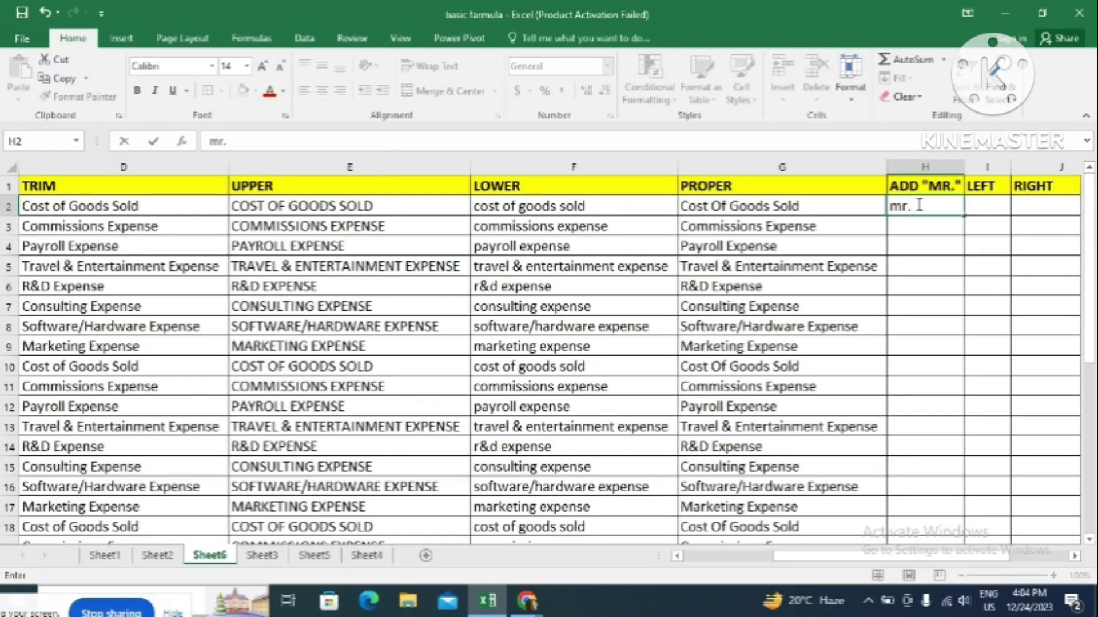
text(ost of goo)
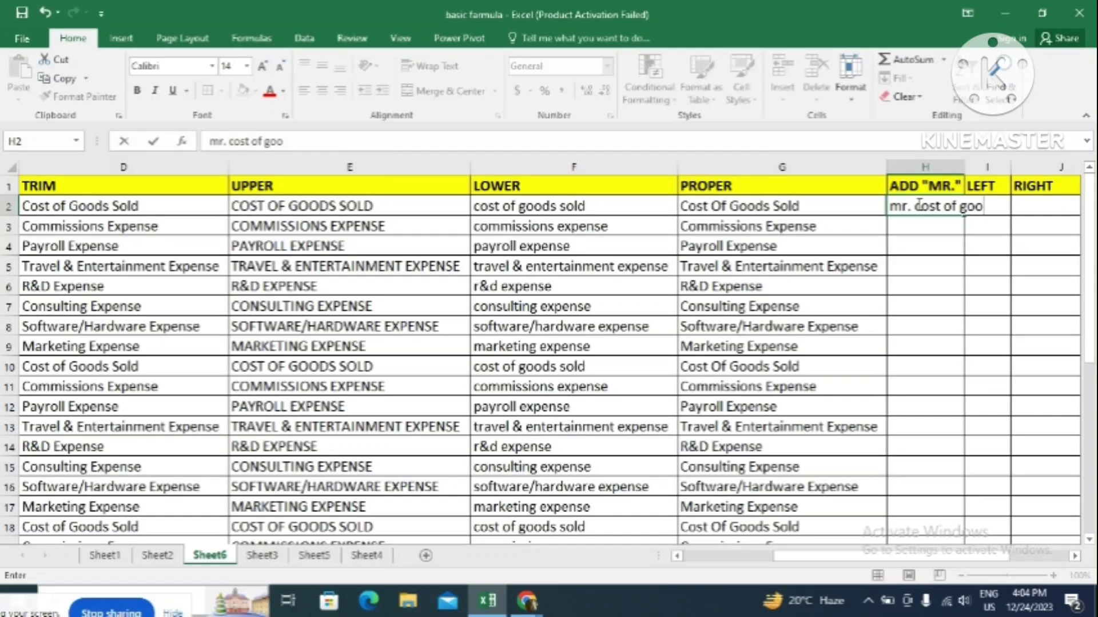
text(ds sold)
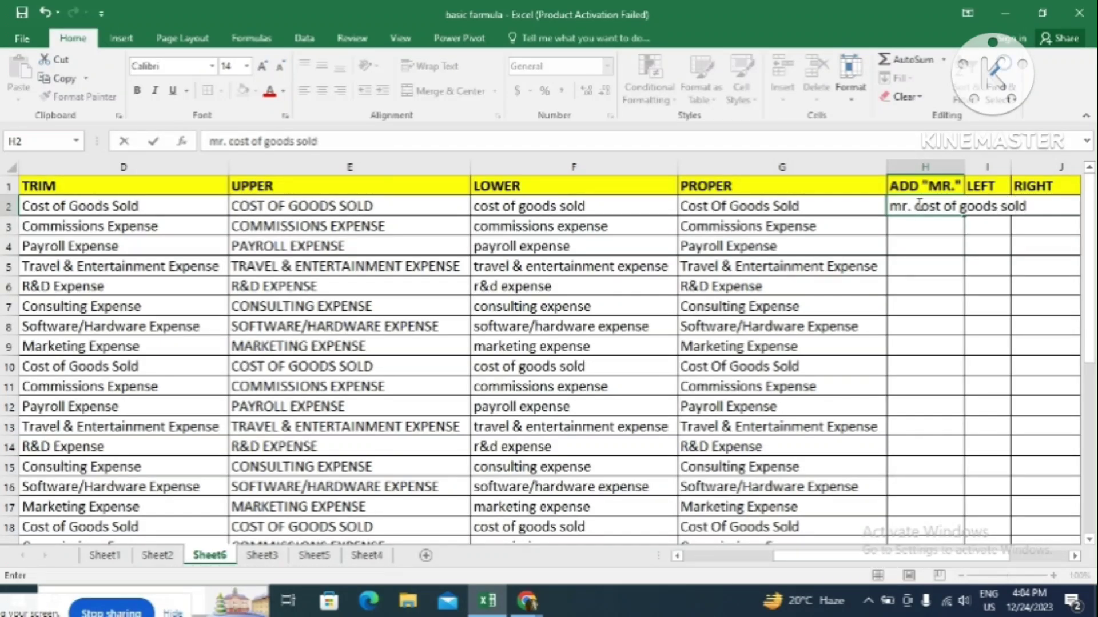
key(Return)
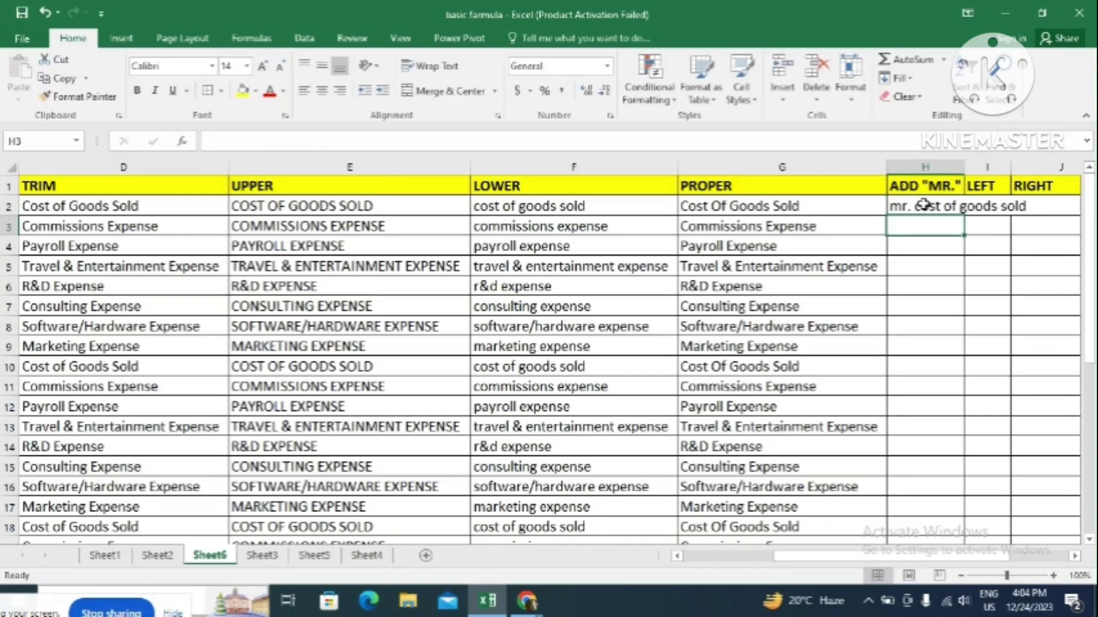
Flash Fill the ADD "MR." column from the example in H2 and widen column H to fit the full names.
click(938, 206)
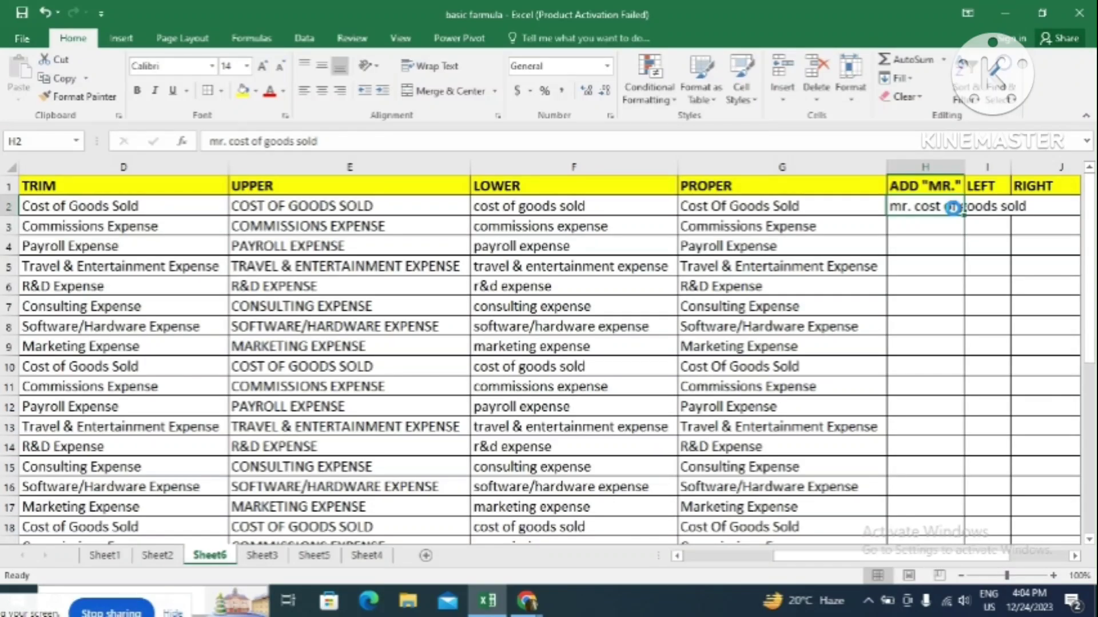
key(ctrl+e)
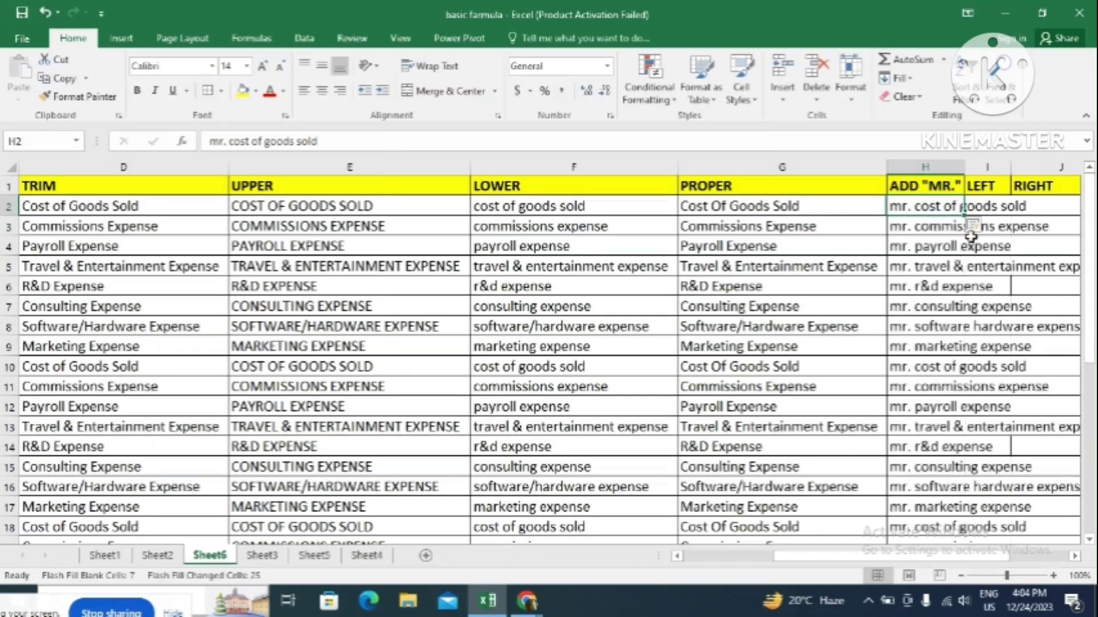
drag(963, 165, 1081, 165)
click(968, 163)
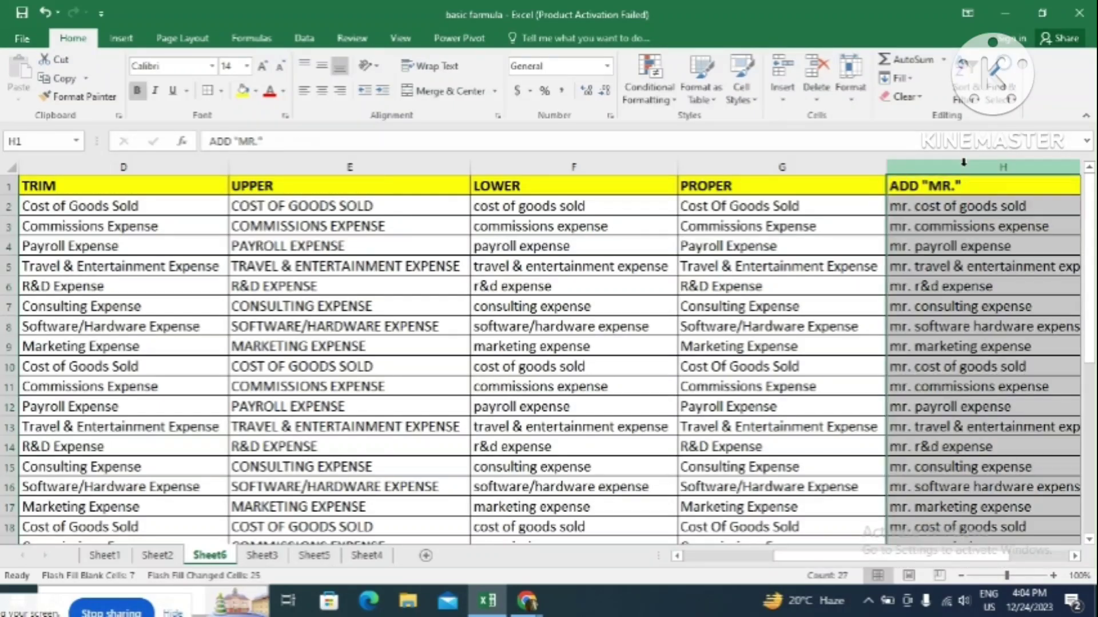
click(960, 200)
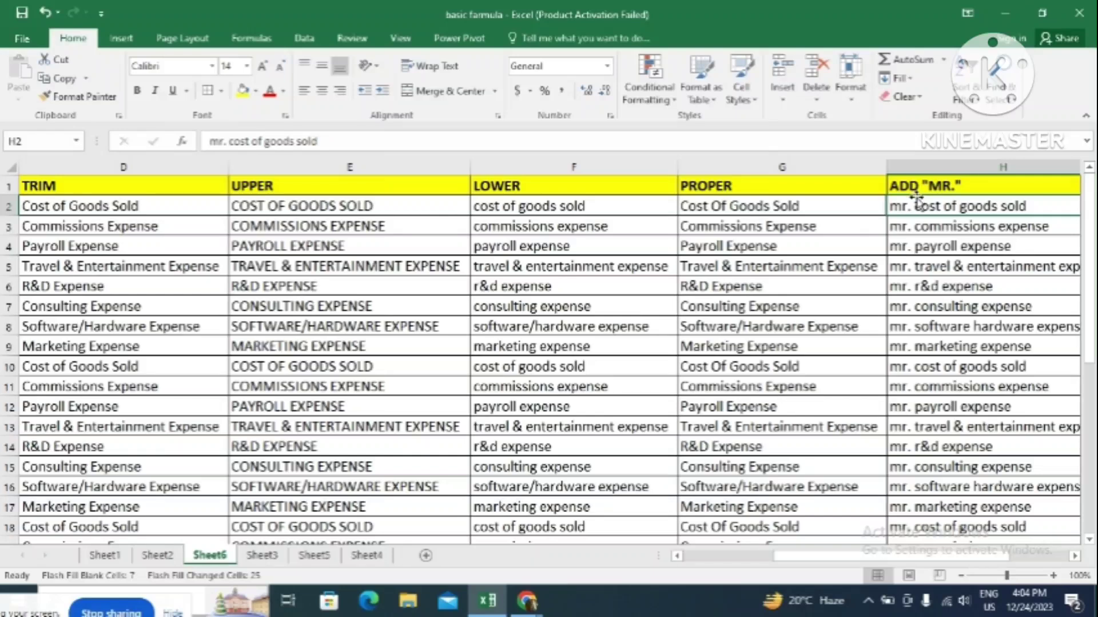
Enter =LEFT(H2,4) in I2 to extract the first four characters of the prefixed name.
key(Right)
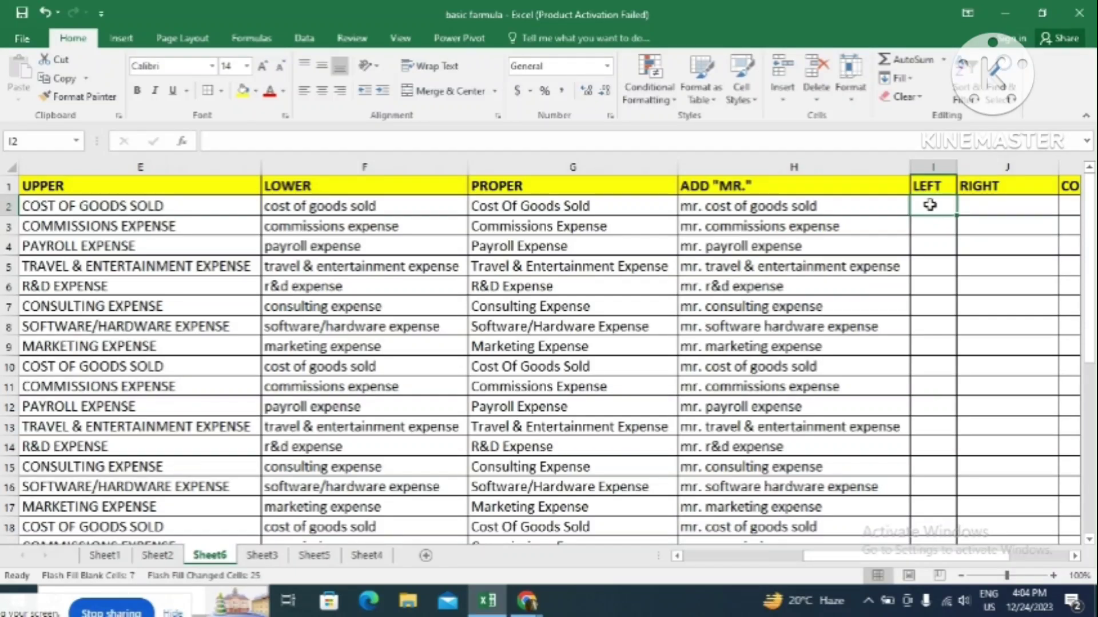
text(=)
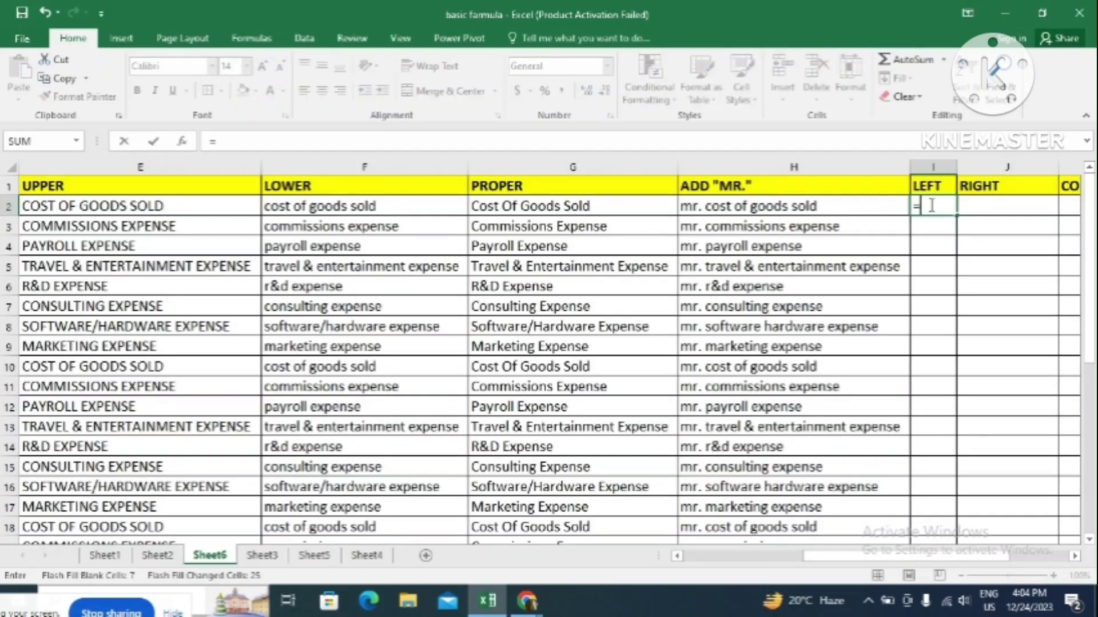
text(left)
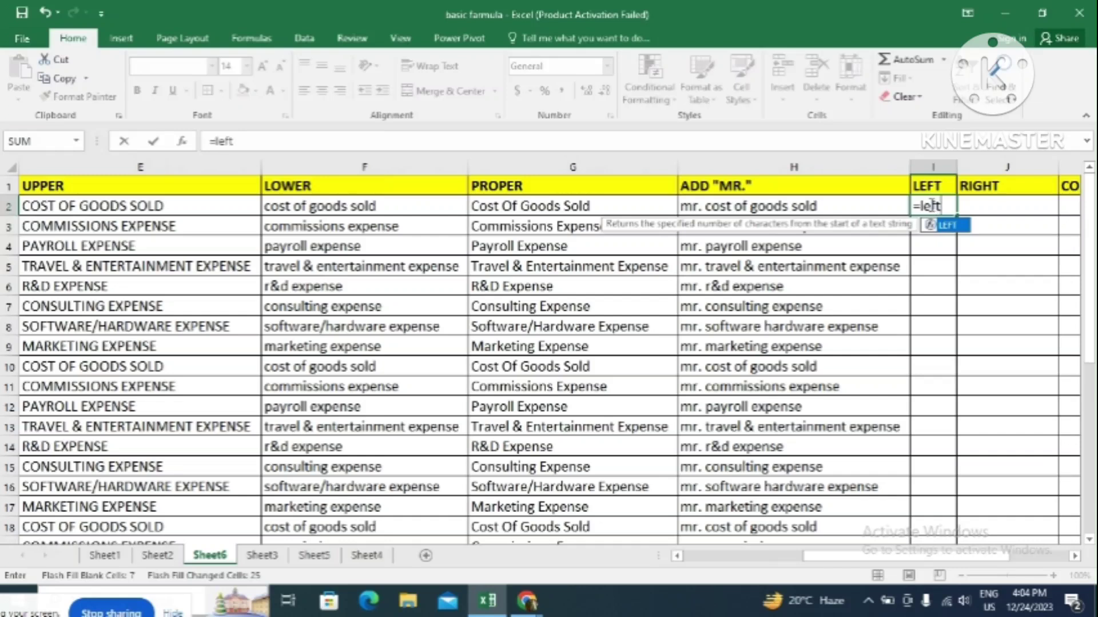
double_click(948, 226)
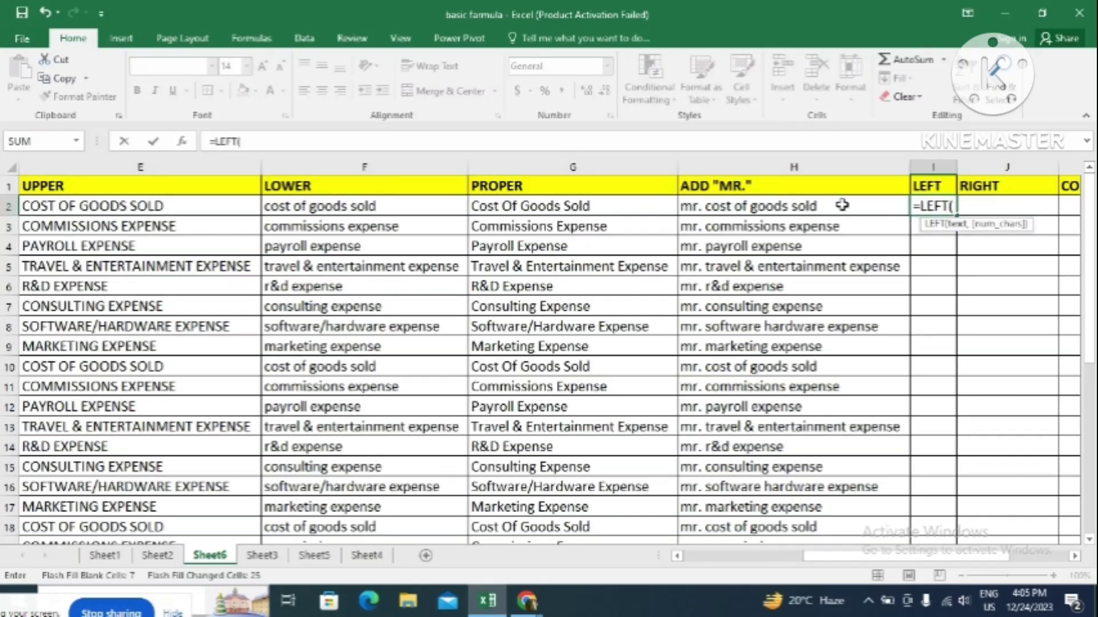
click(810, 206)
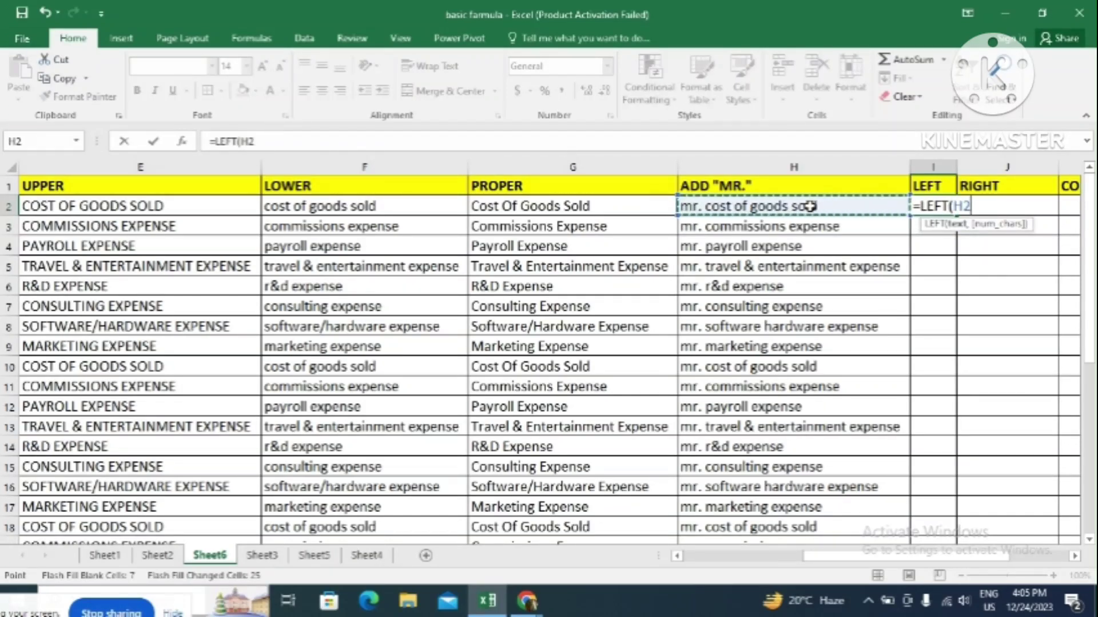
text(,)
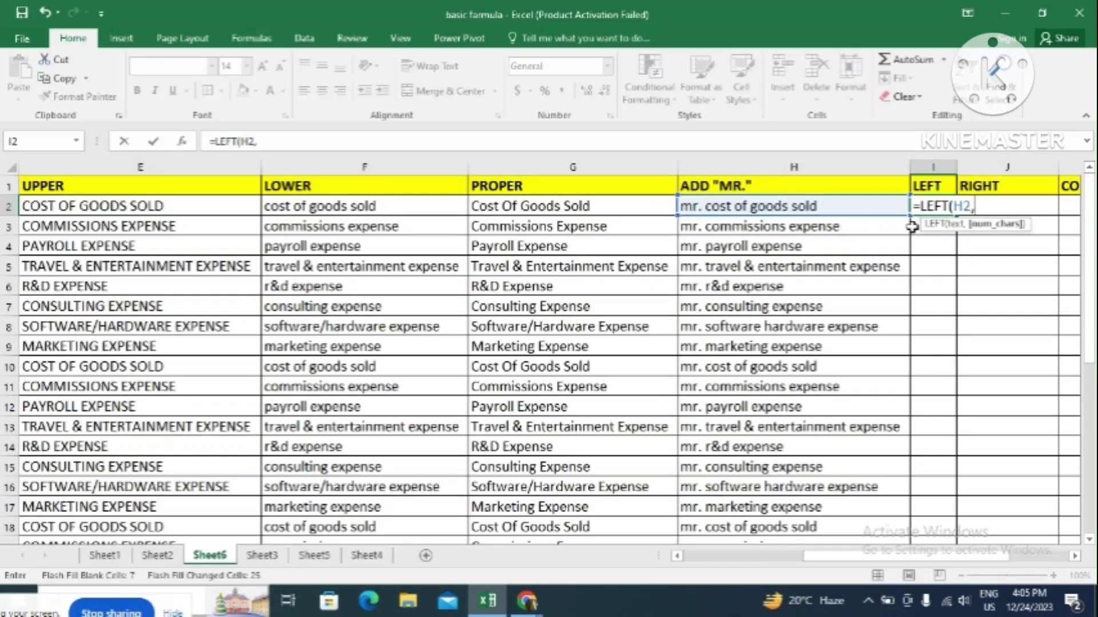
text(4)
key(Return)
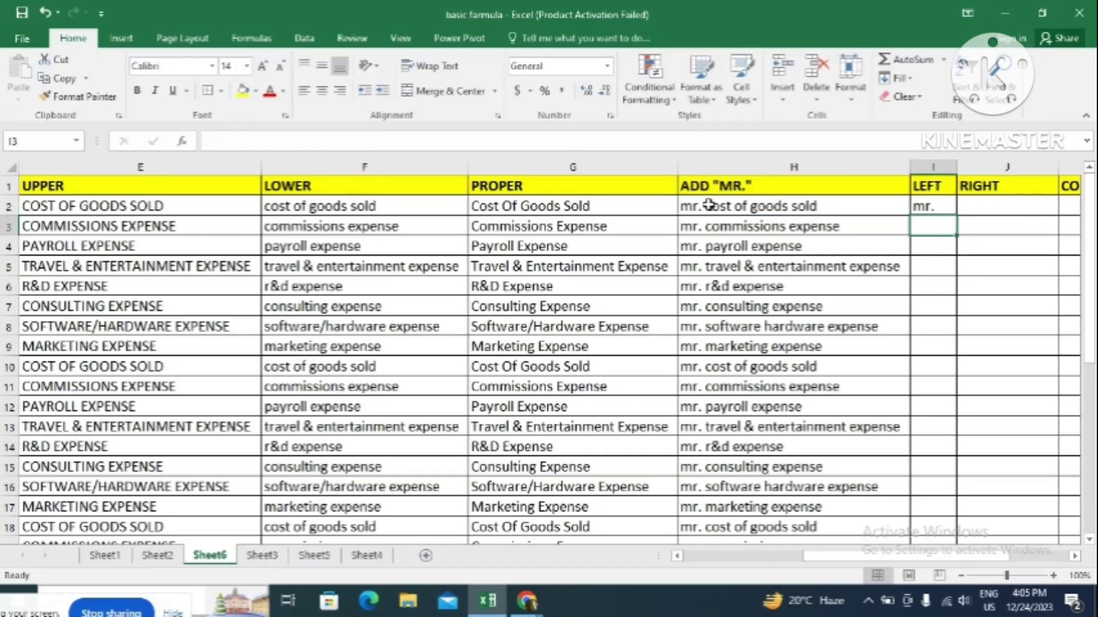
Set the character count of the LEFT formula in I2 to 8.
click(924, 207)
click(360, 138)
key(BackSpace)
key(BackSpace)
text(8)
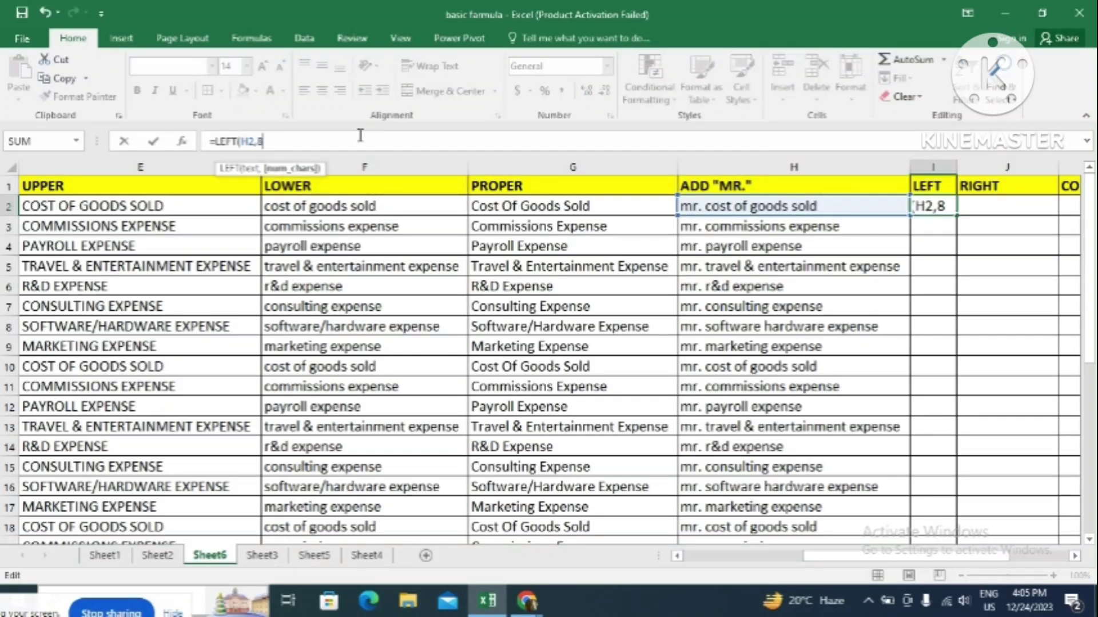
key(Return)
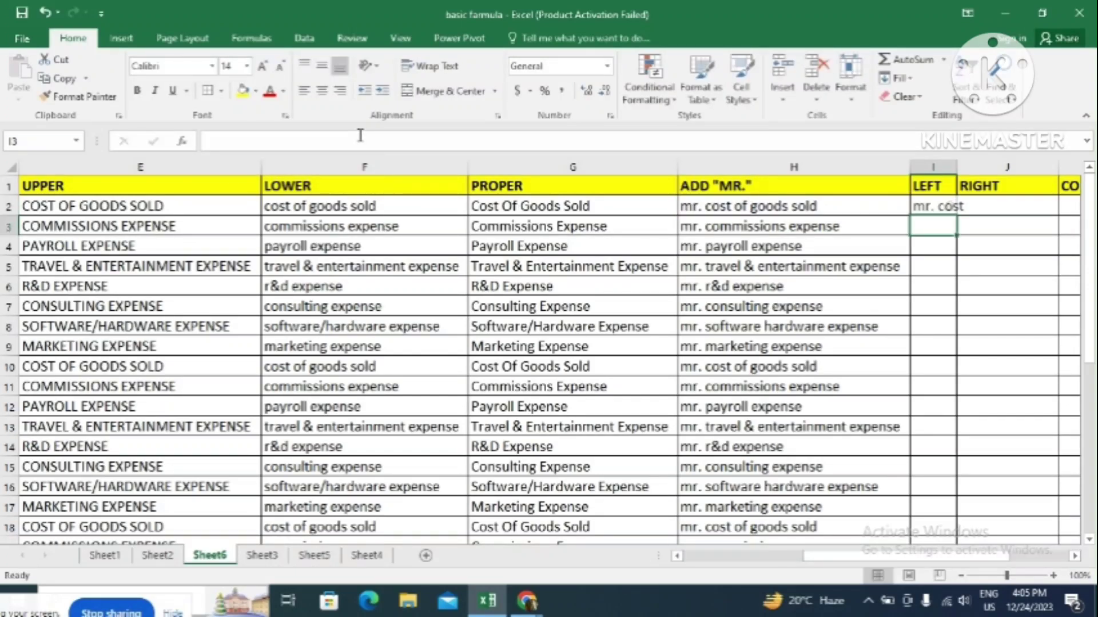
Try cell G2 as the character count in I2, making the formula =LEFT(H2,G2).
click(946, 207)
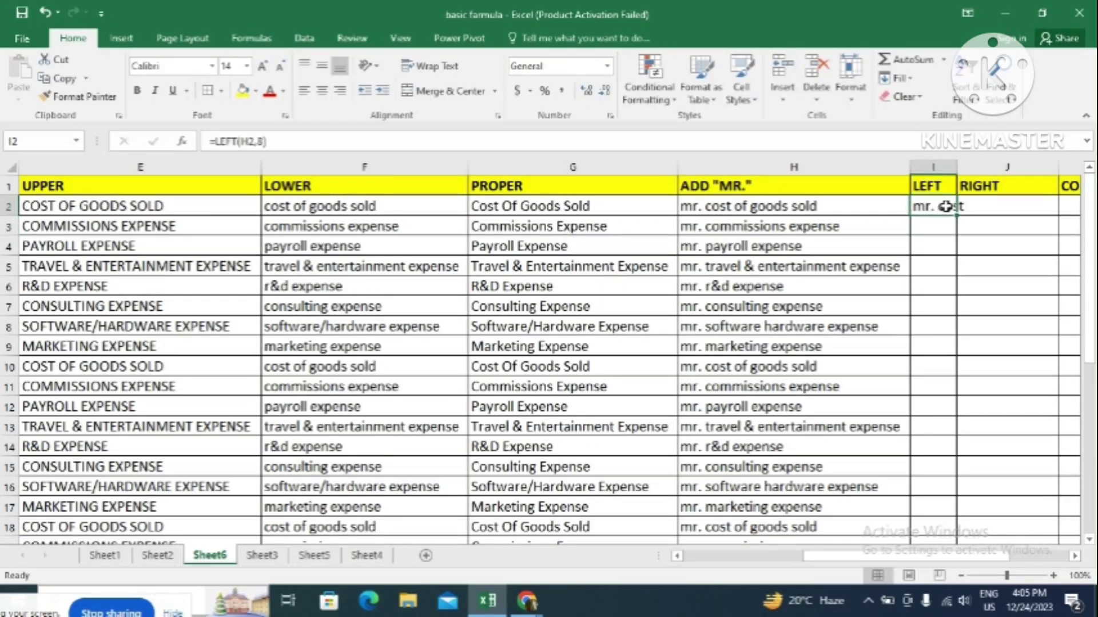
click(315, 142)
key(BackSpace)
key(BackSpace)
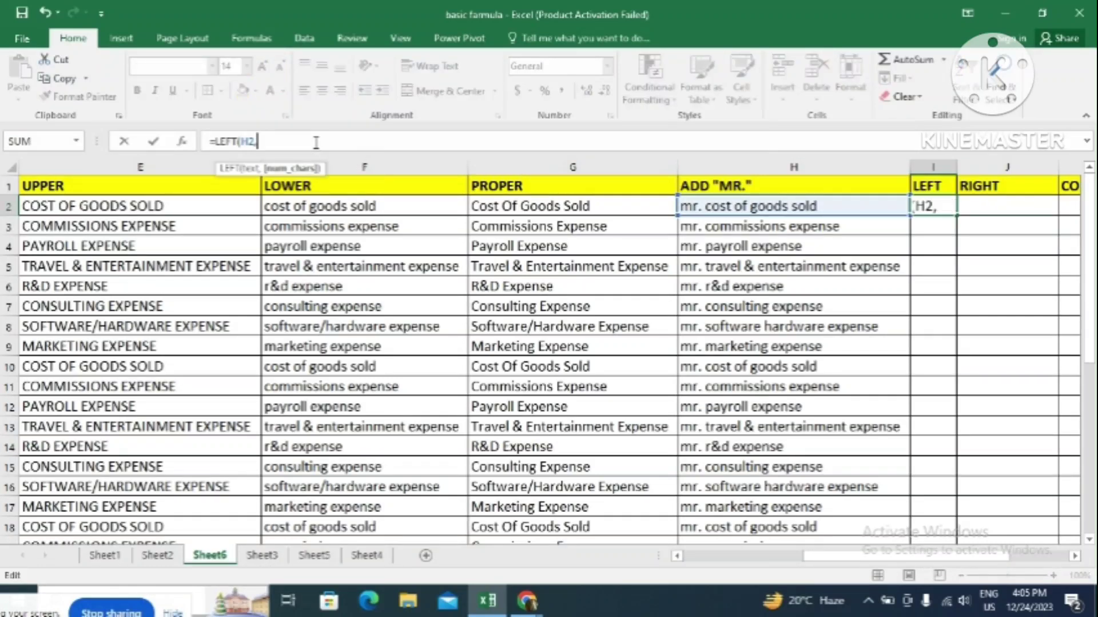
click(549, 203)
key(Return)
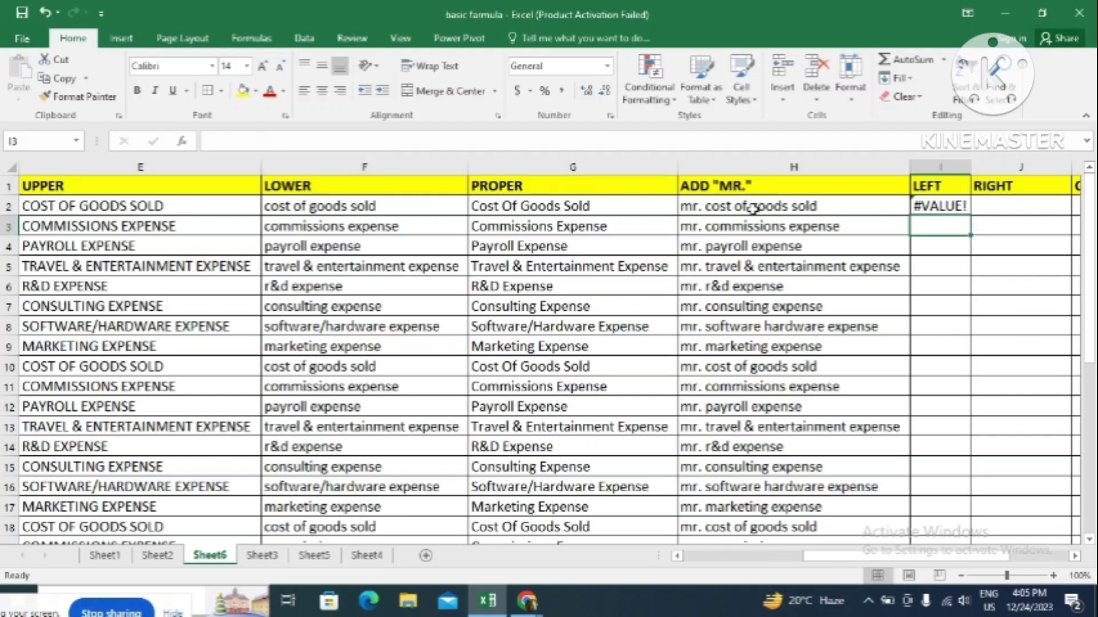
Replace the arguments of the LEFT formula in I2 so it reads =LEFT(G2, 5), taking the text from the PROPER column.
click(948, 207)
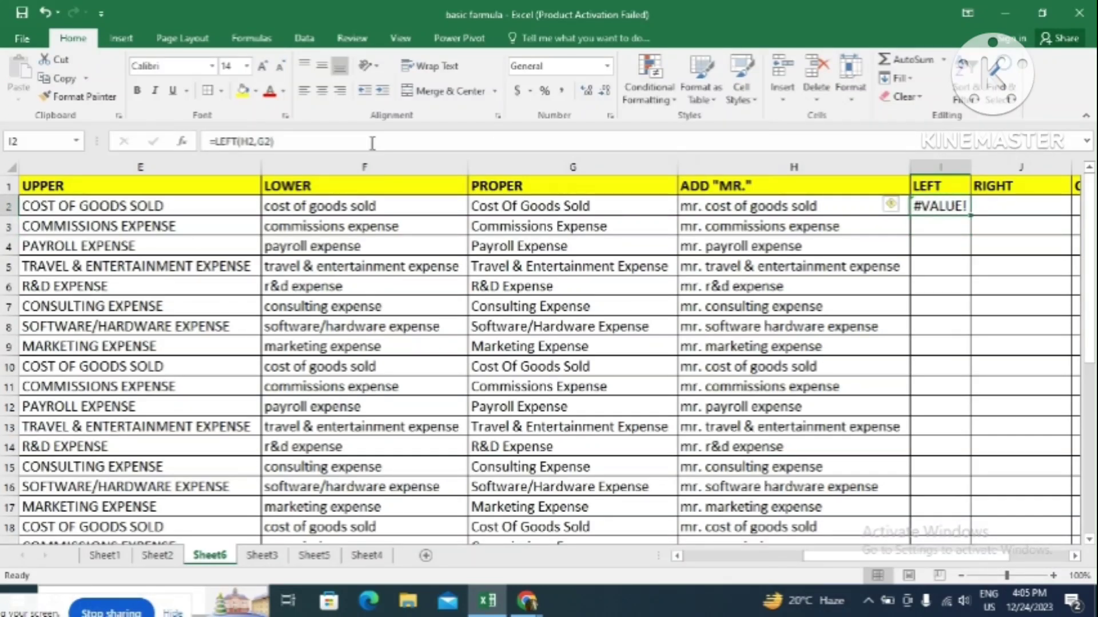
click(331, 144)
key(BackSpace)
key(BackSpace)
key(BackSpace)
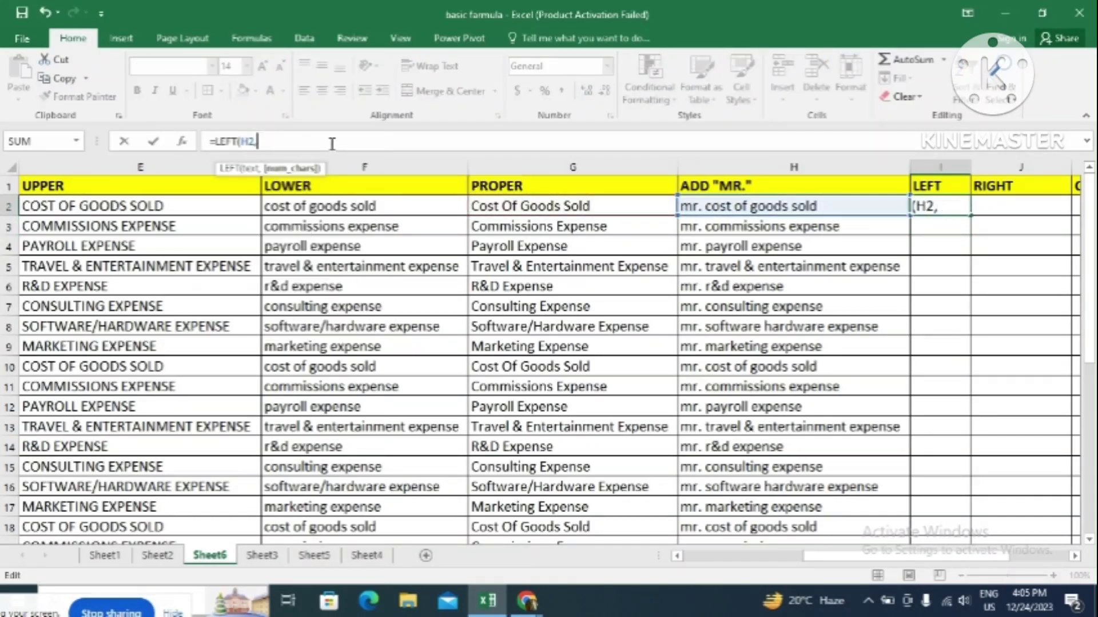
key(BackSpace)
key(BackSpace)
key(BackSpace)
key(BackSpace)
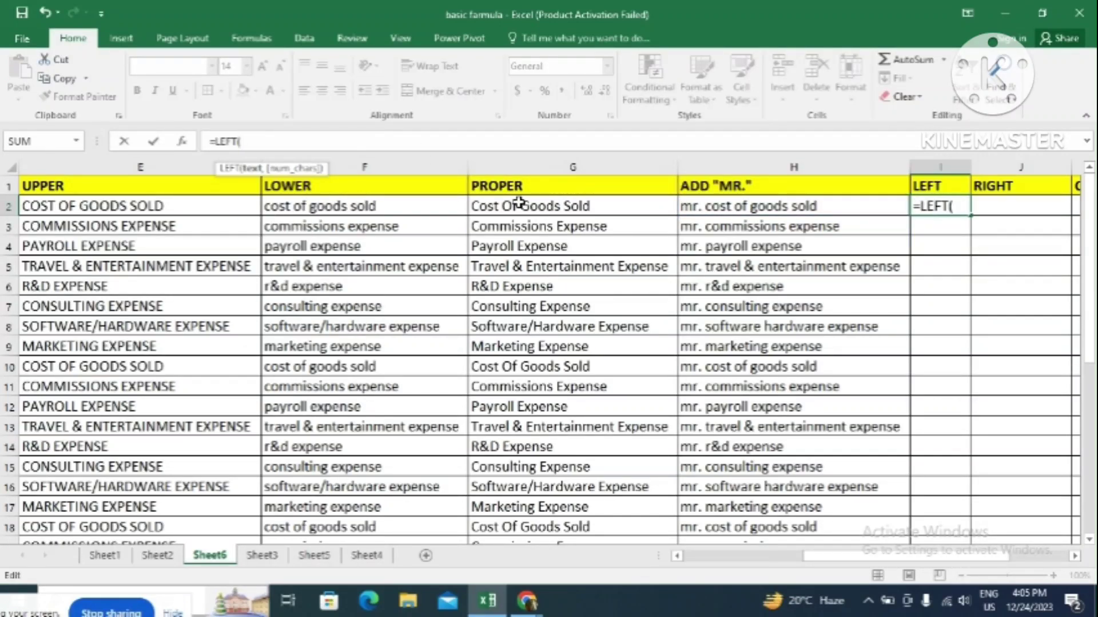
click(517, 205)
text(,)
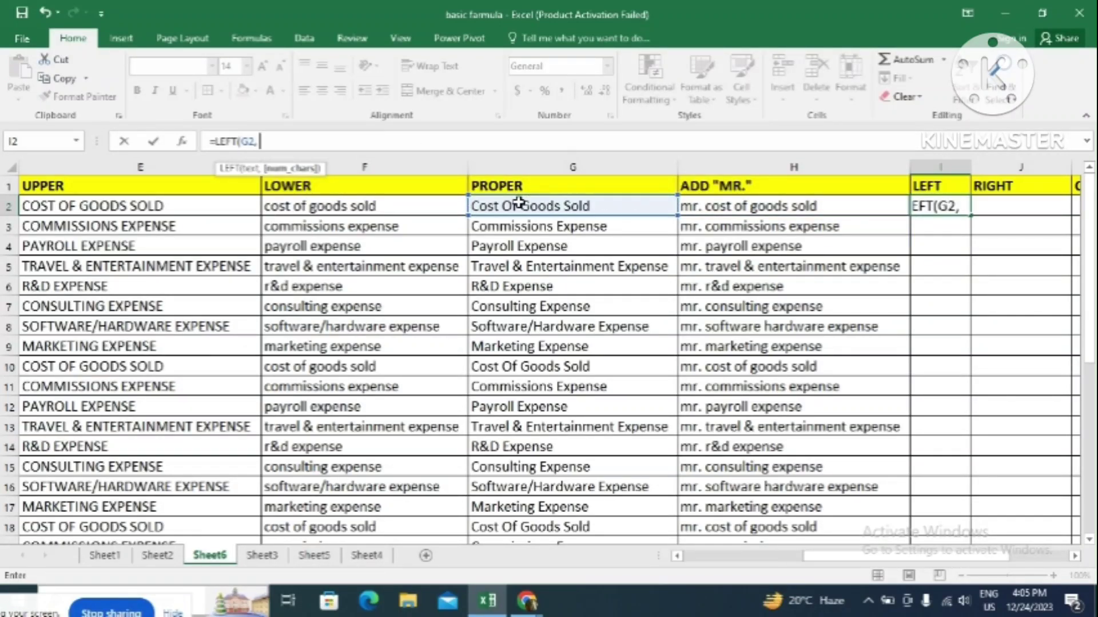
text(4)
key(Return)
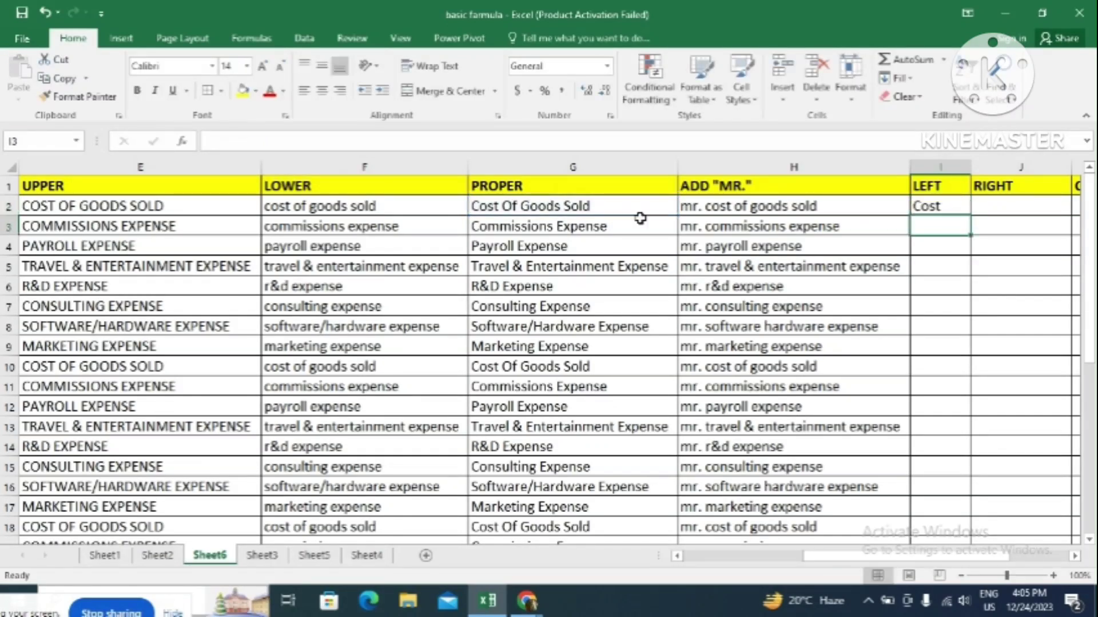
click(942, 203)
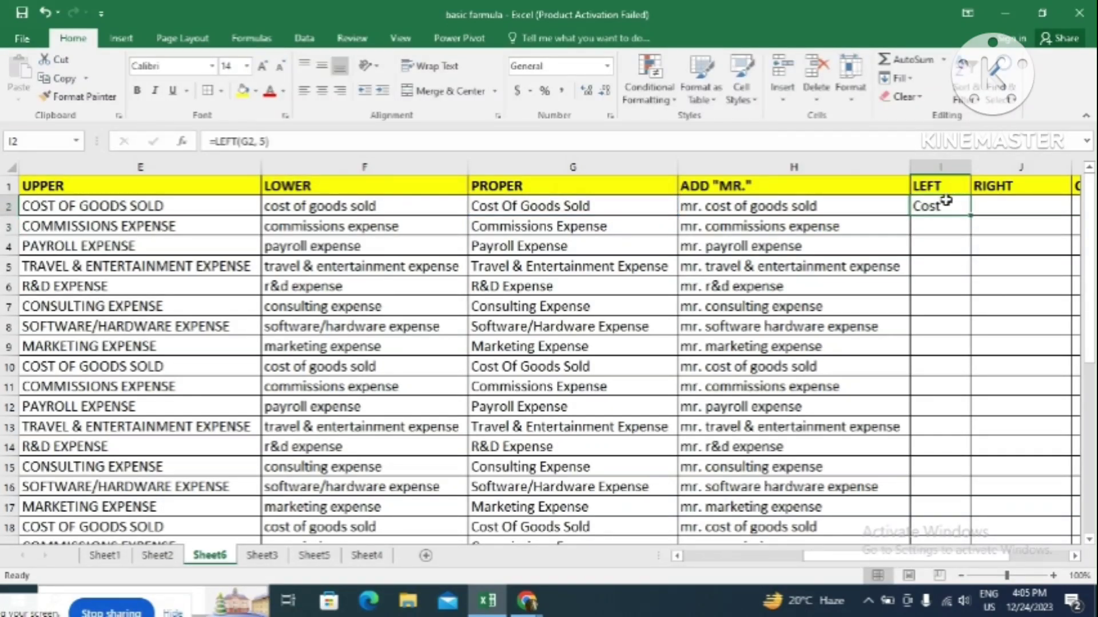
Enter =RIGHT(G2,4) in J2 to extract the last four characters of the proper-case account name.
click(990, 206)
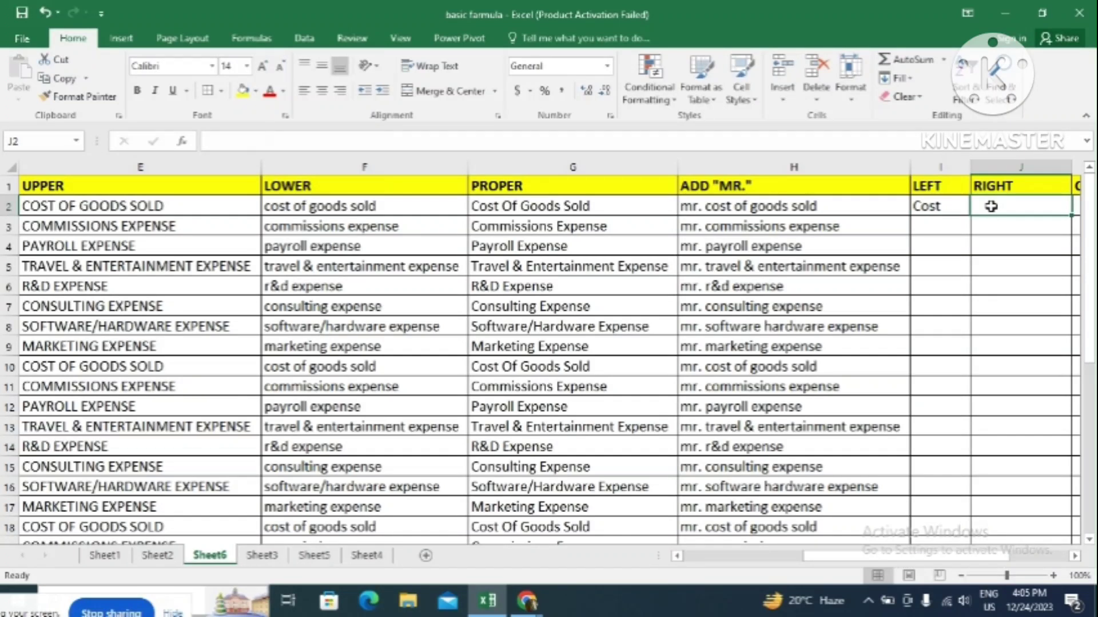
text(=right)
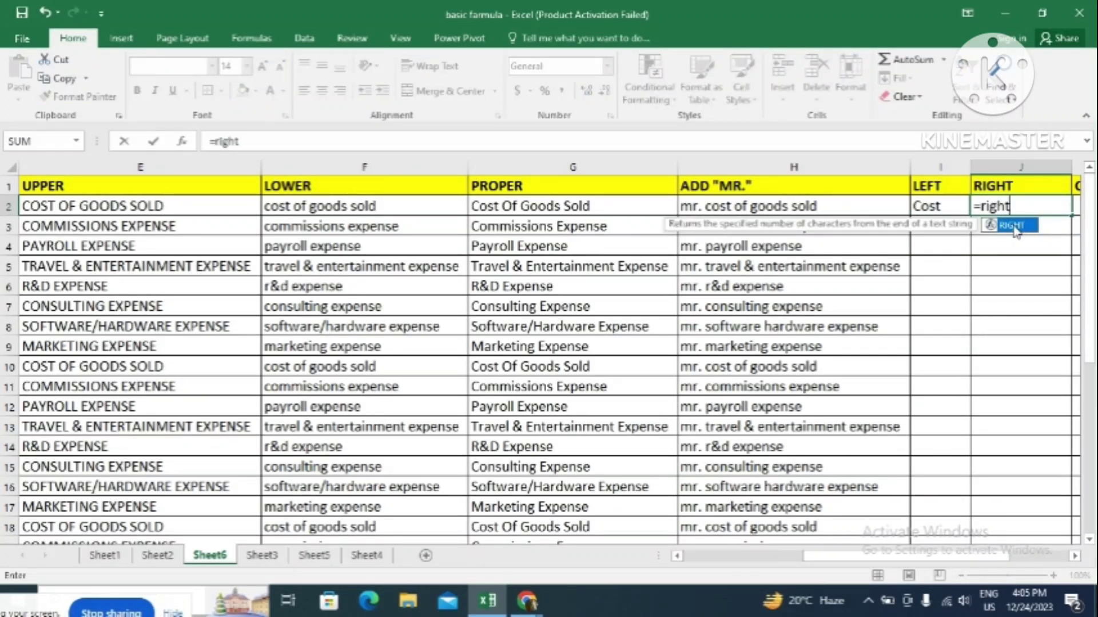
double_click(1012, 226)
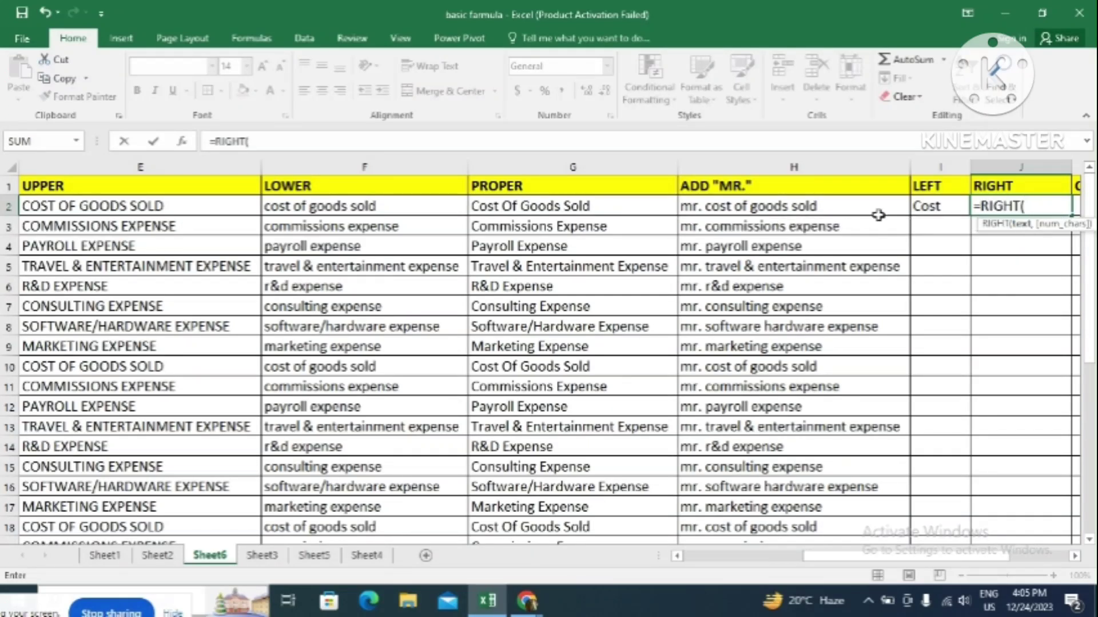
click(583, 213)
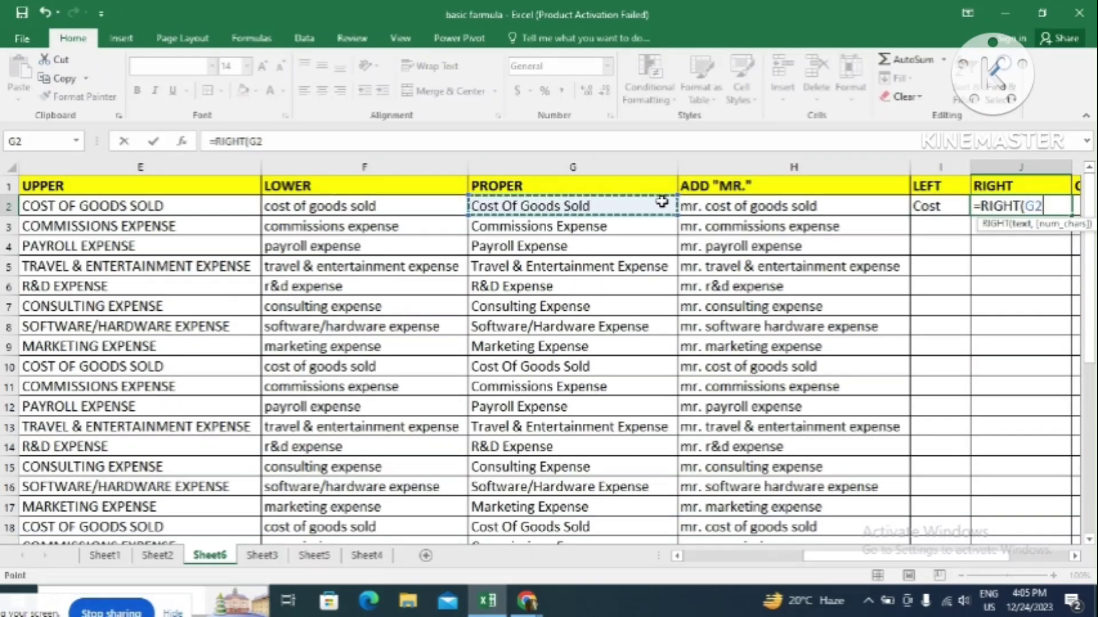
text(,4)
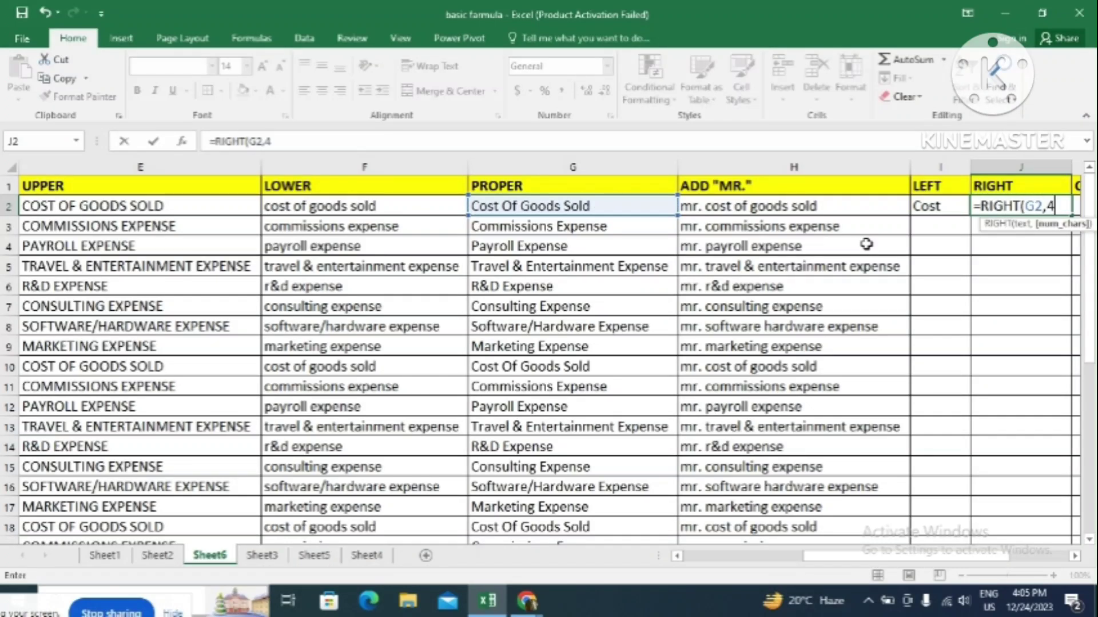
key(Return)
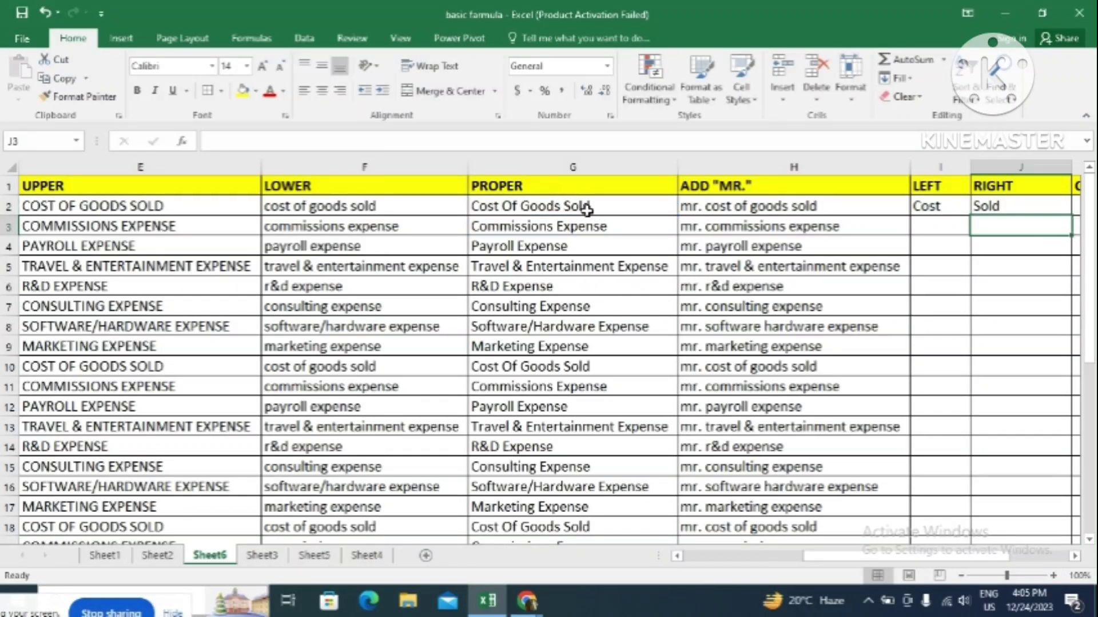
click(994, 208)
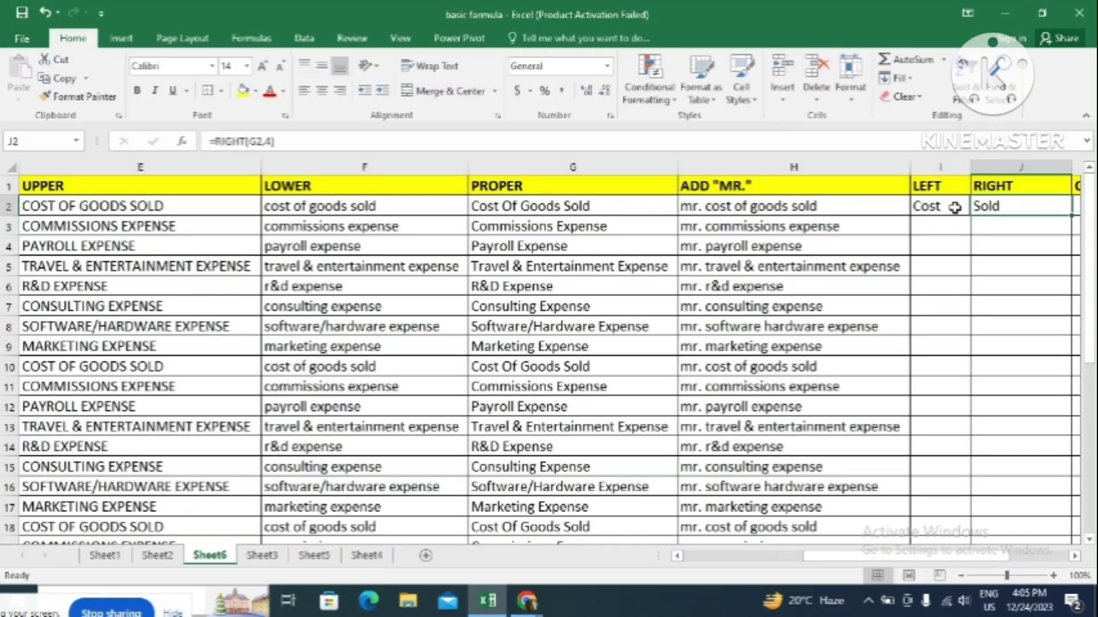
Fill the LEFT formula in I2 and the RIGHT formula in J2 down their columns.
click(959, 209)
double_click(970, 219)
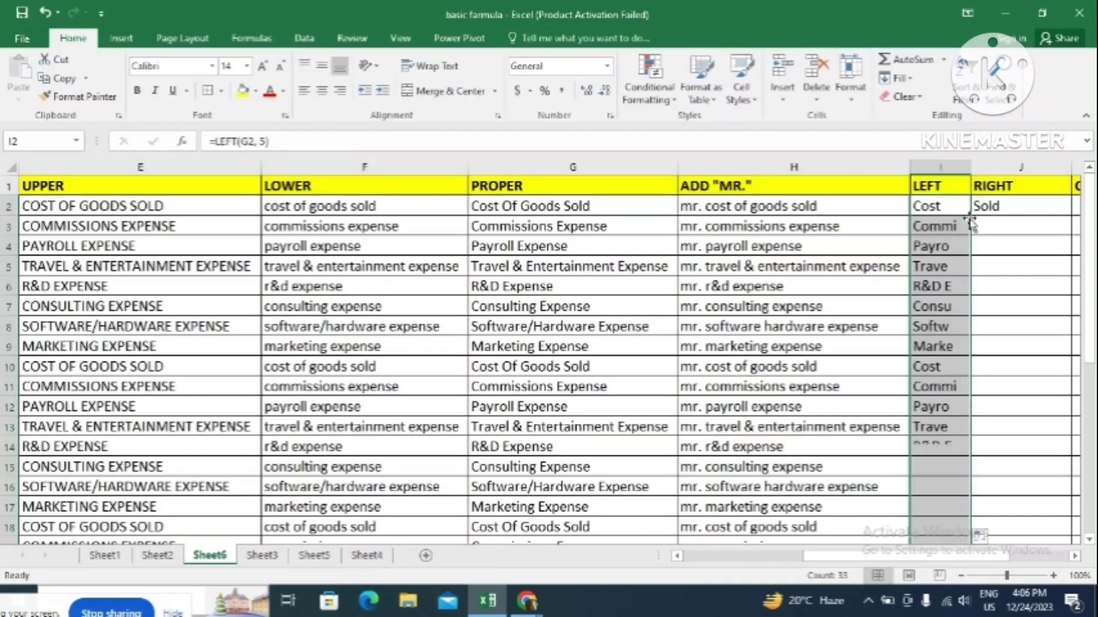
click(1014, 206)
double_click(1058, 212)
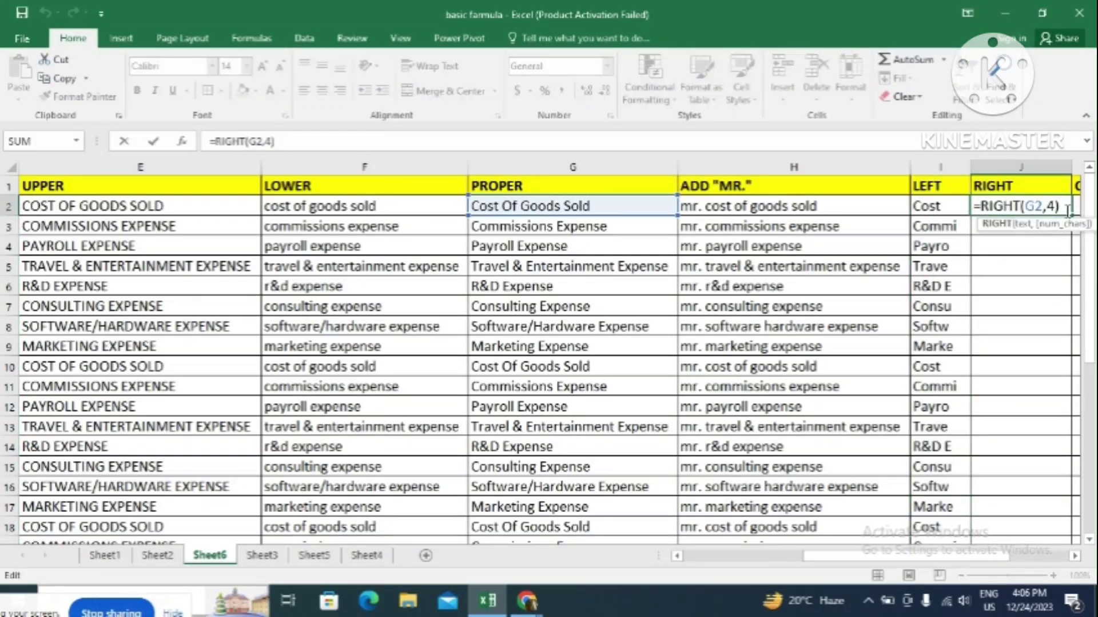
key(Return)
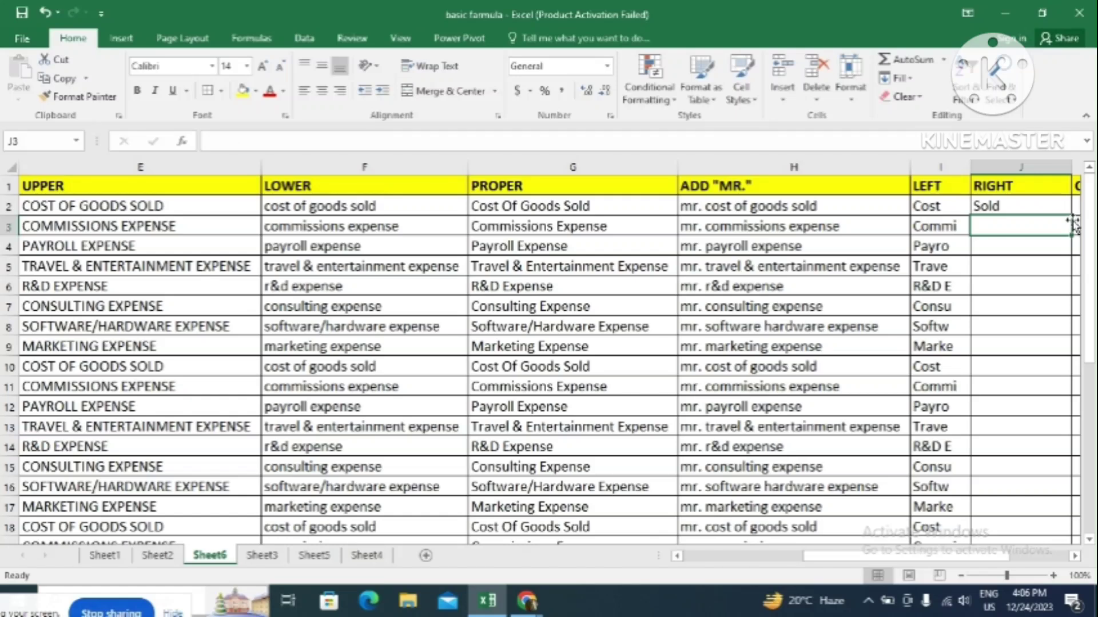
click(1063, 209)
drag(1073, 218, 1073, 217)
double_click(1073, 217)
Enter =CONCATENATE(I2,J2) in K2 to join the LEFT and RIGHT extracts.
click(998, 216)
key(Right)
key(Right)
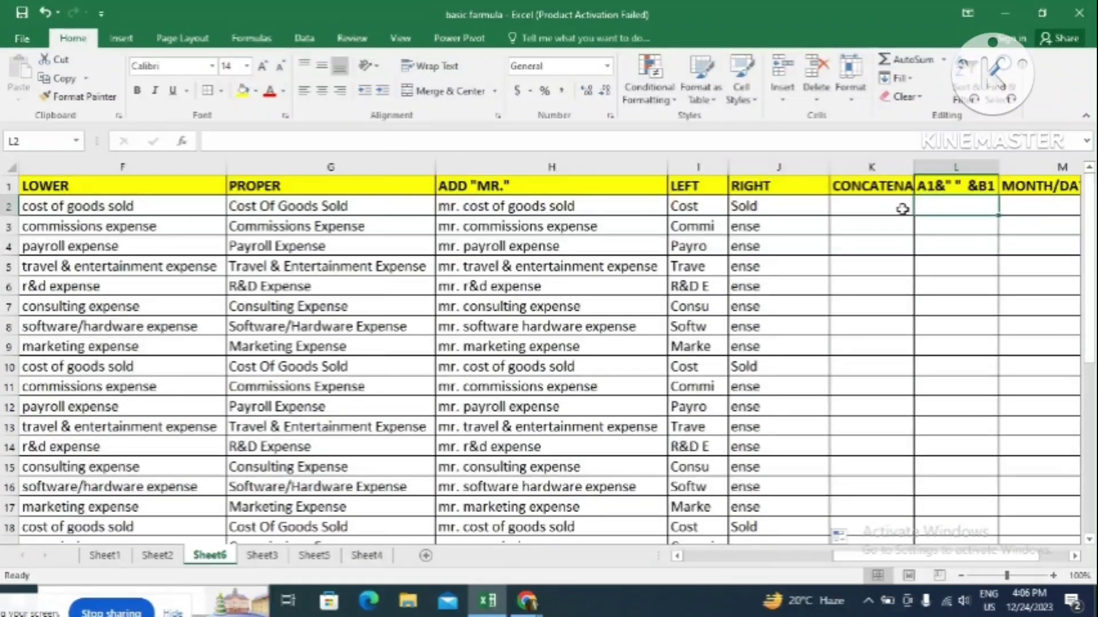
click(875, 204)
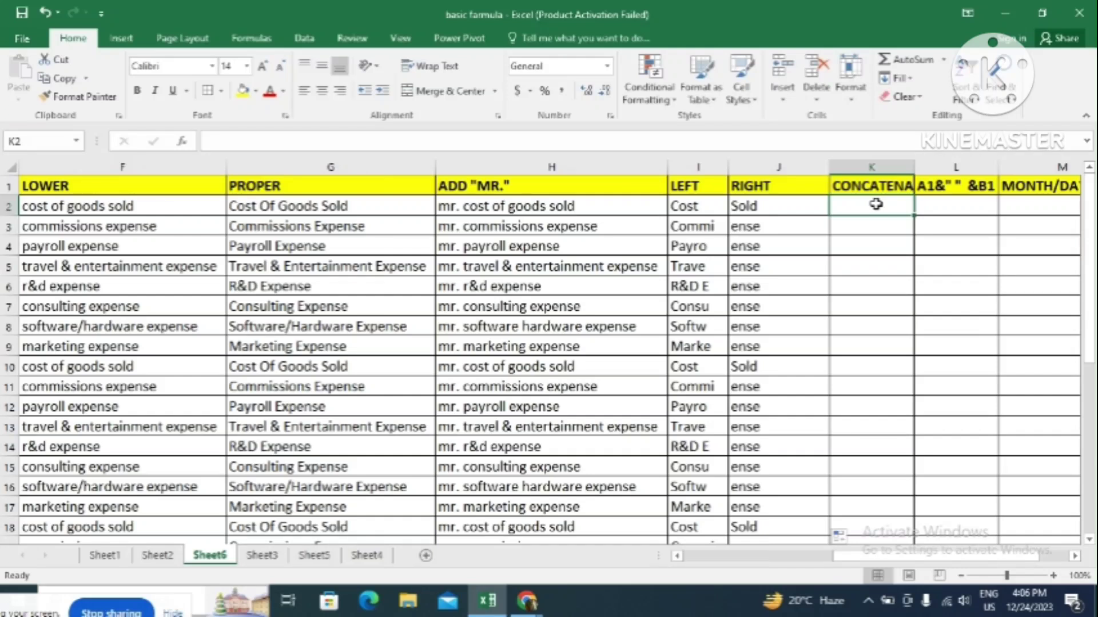
text(=)
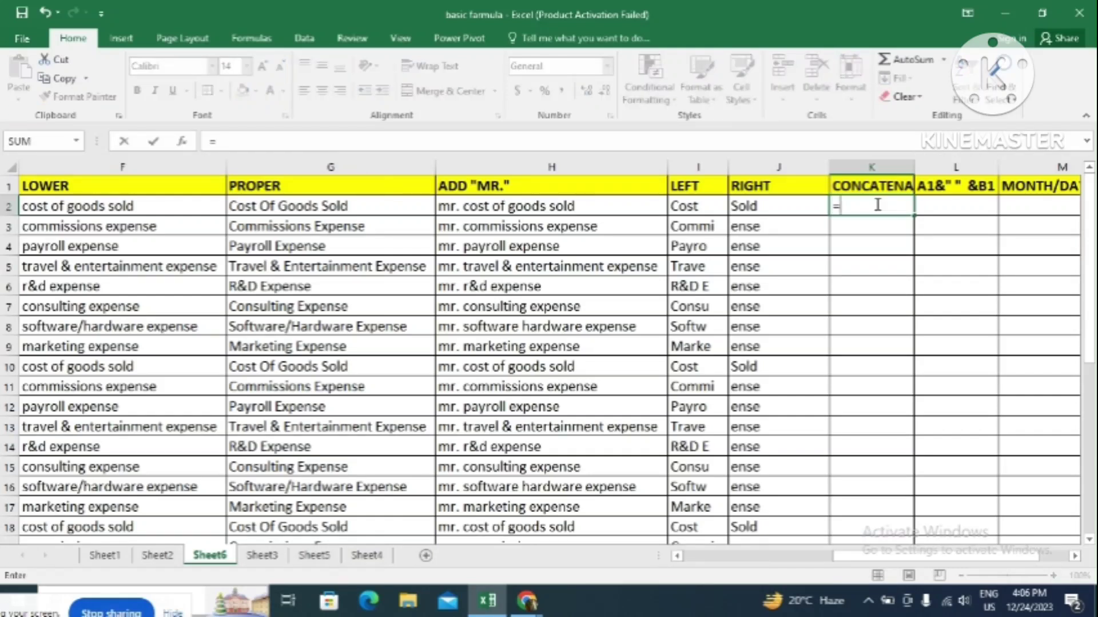
text(con)
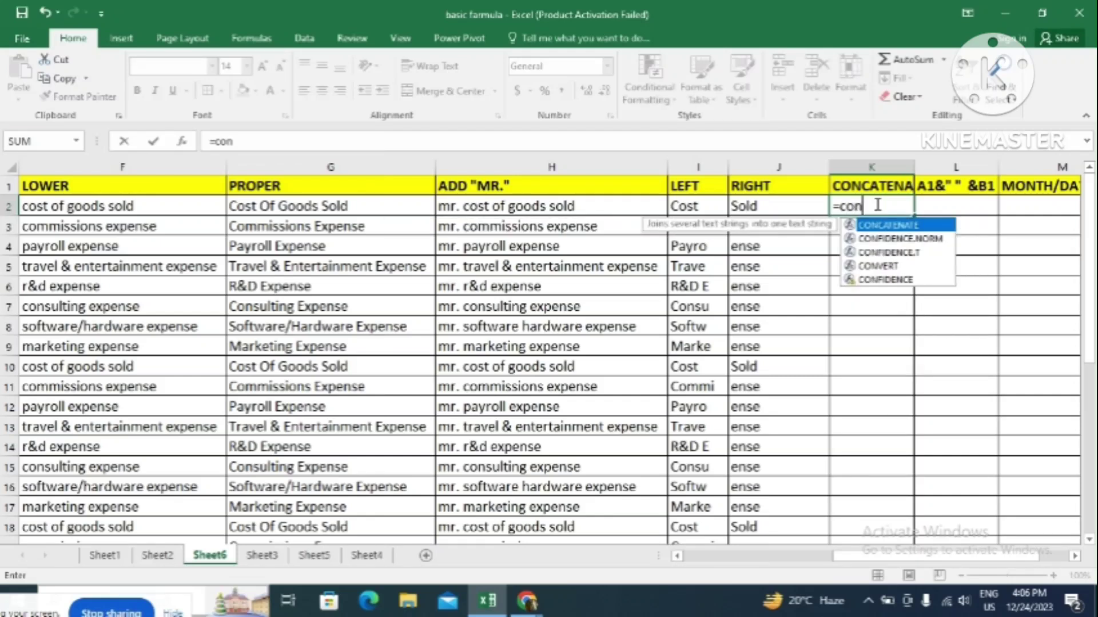
double_click(878, 225)
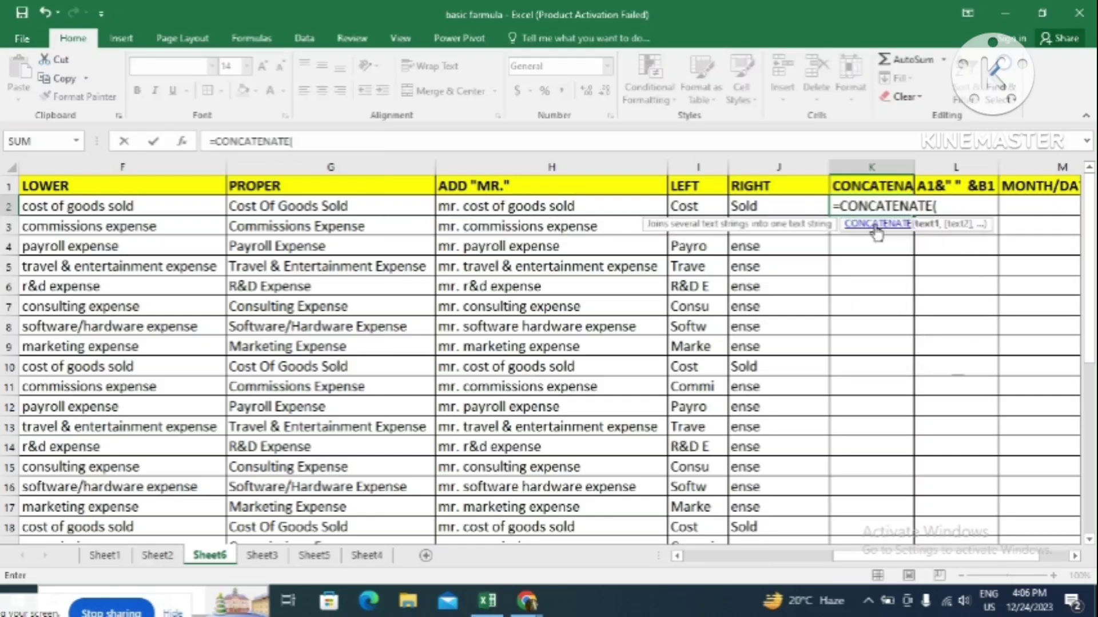
click(702, 203)
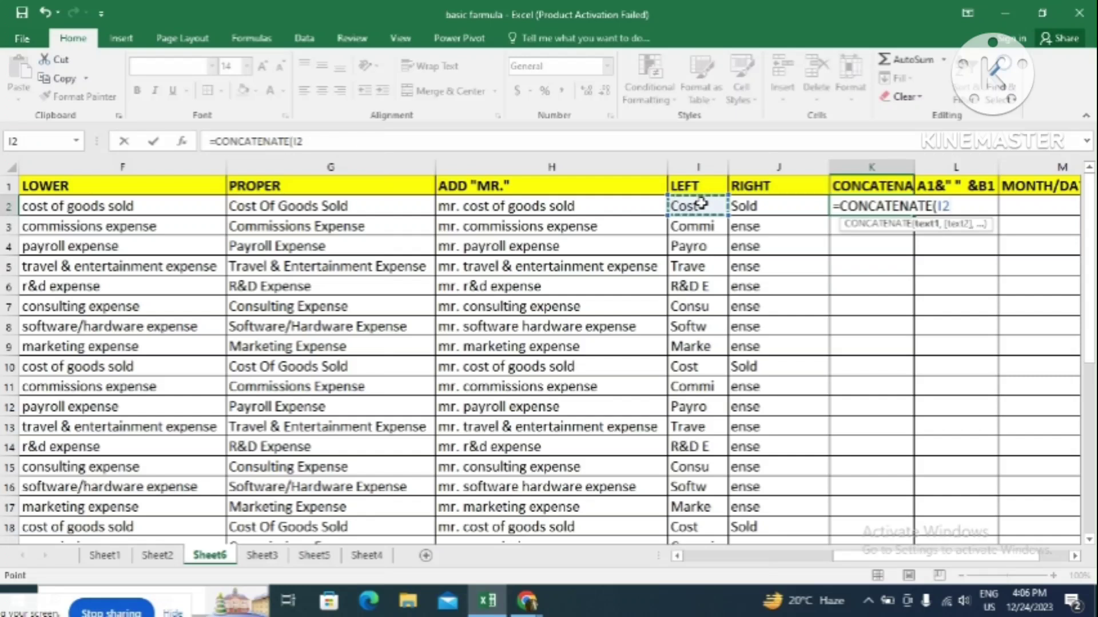
text(,)
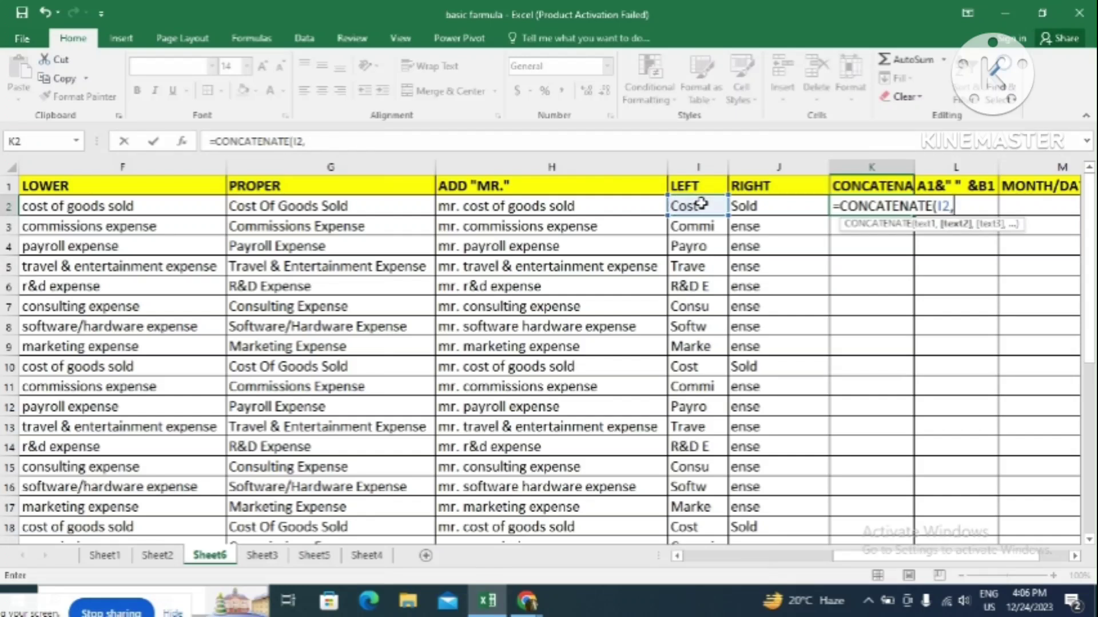
click(766, 207)
key(Return)
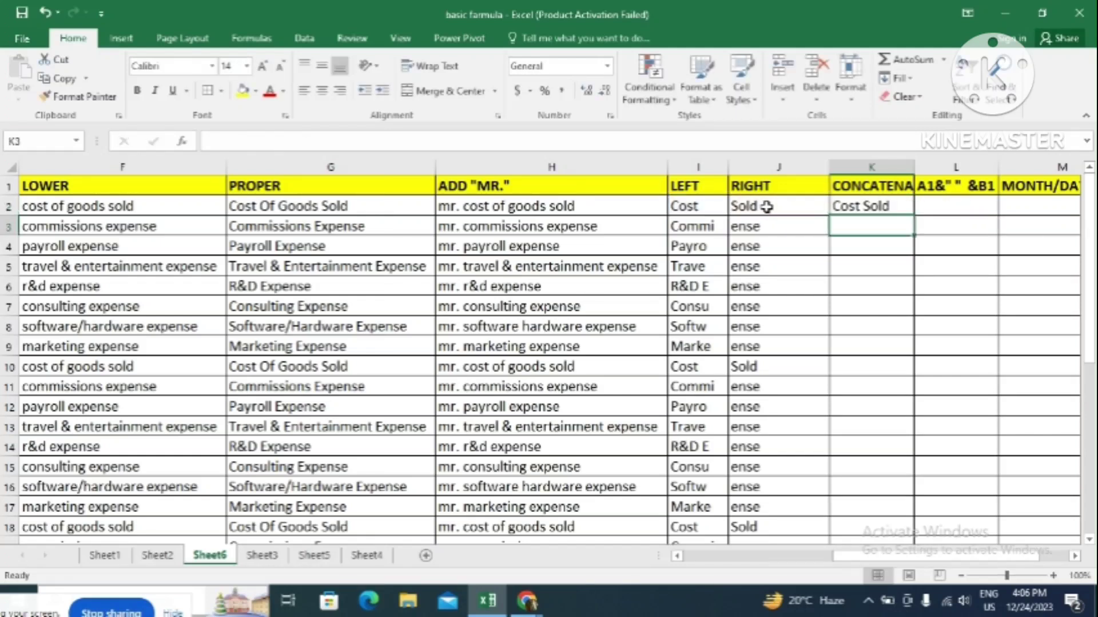
Add H2 as a third argument to the CONCATENATE formula in K2.
click(880, 207)
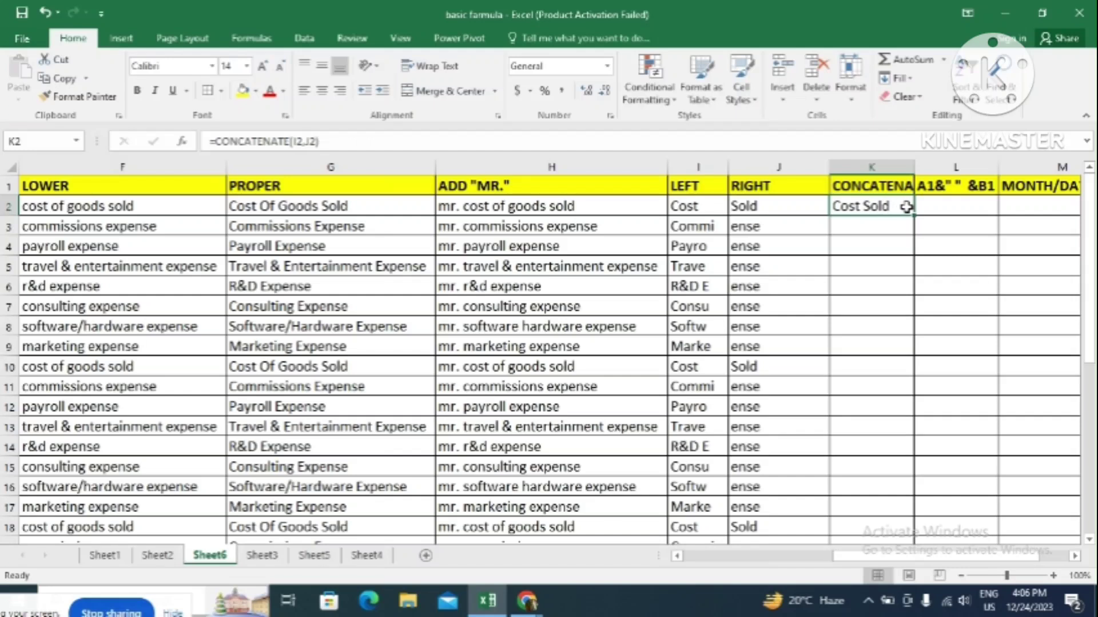
click(410, 139)
key(BackSpace)
text(,)
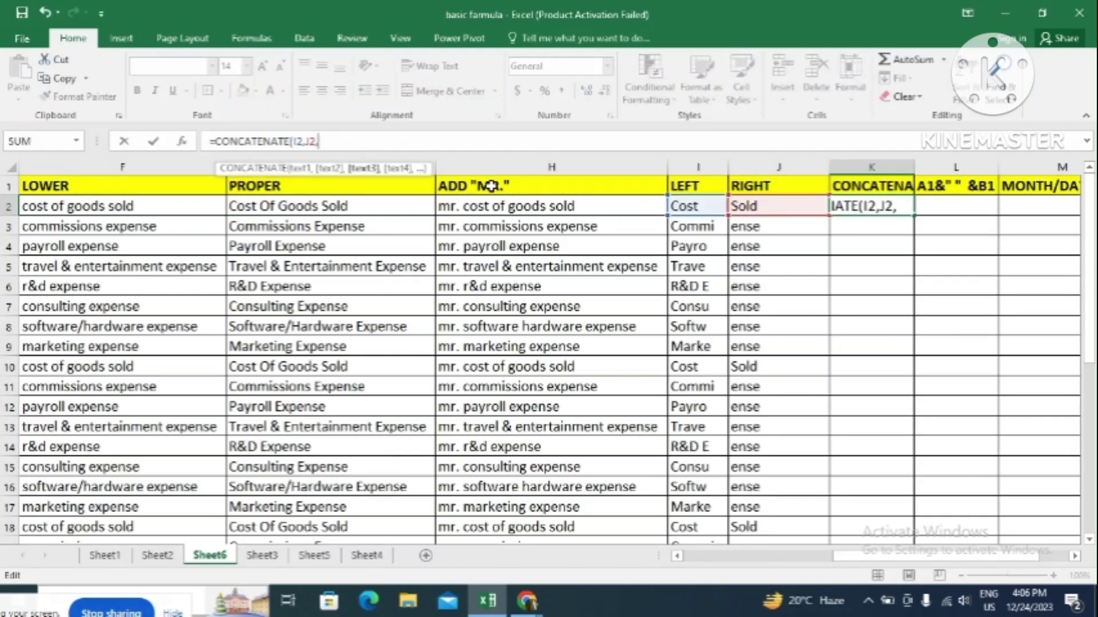
click(483, 206)
key(Return)
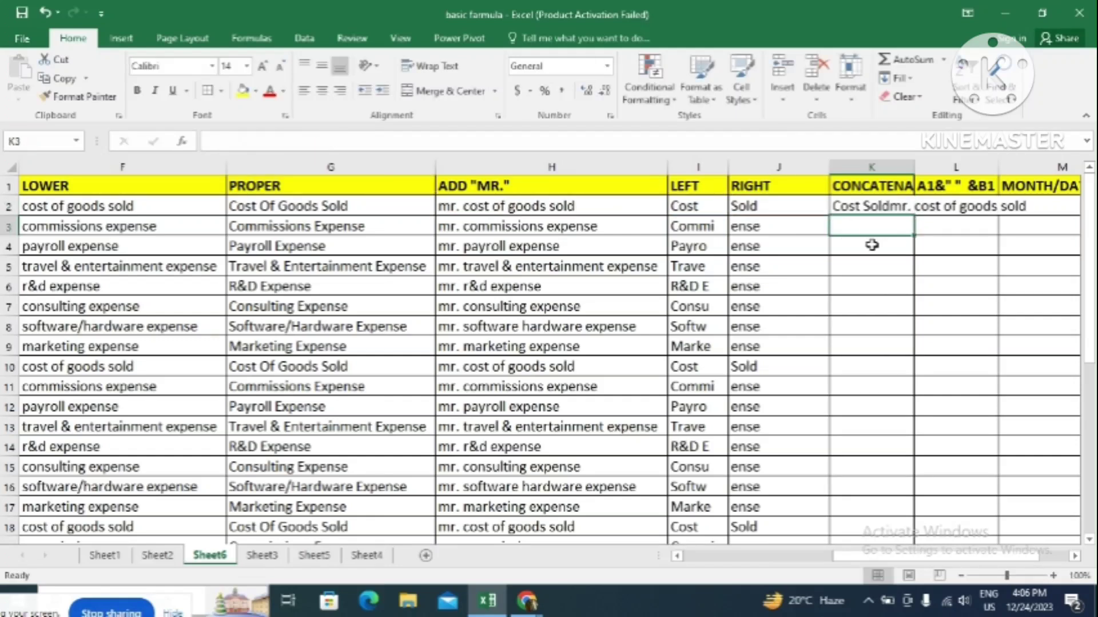
Remove the H2 argument from K2 so it reads =CONCATENATE(I2,J2), and fill the formula down the column.
click(902, 206)
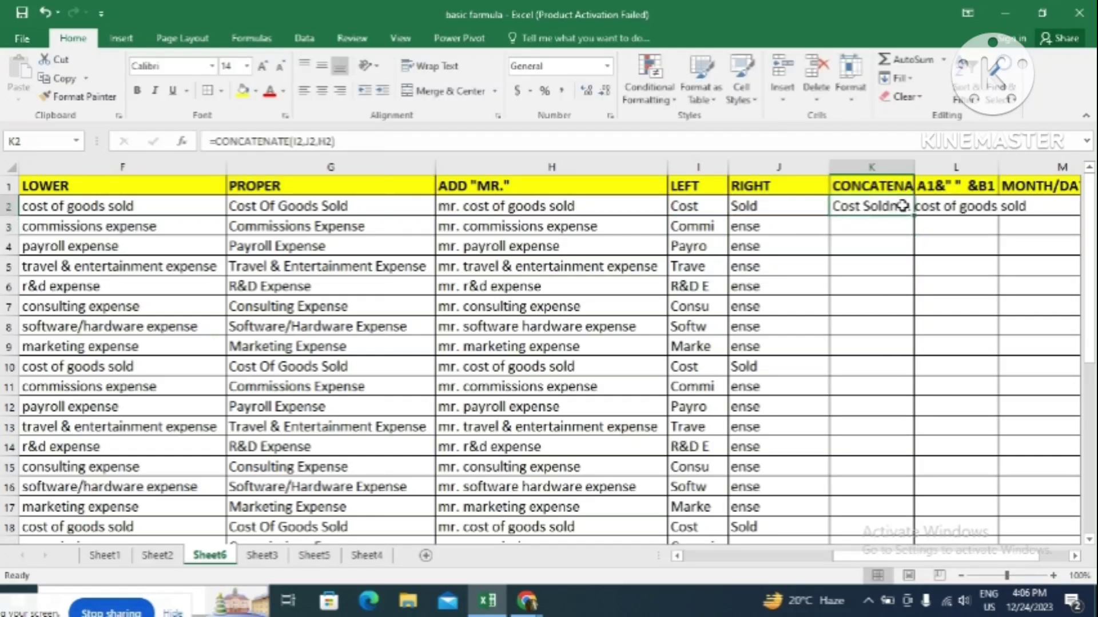
click(464, 145)
key(BackSpace)
key(BackSpace)
key(BackSpace)
key(BackSpace)
key(Return)
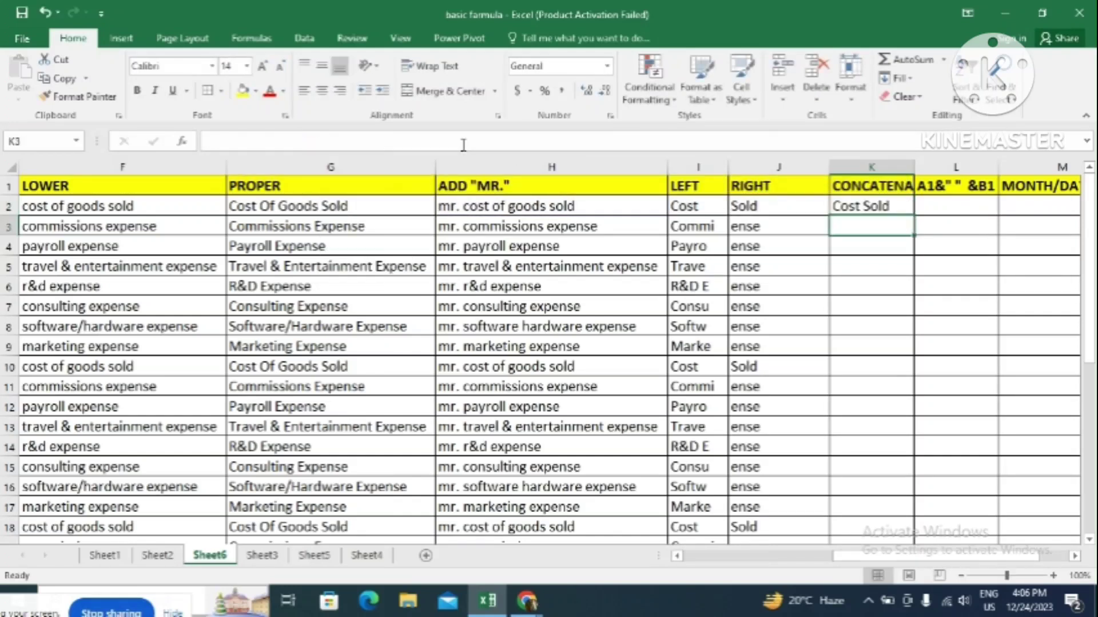
click(906, 210)
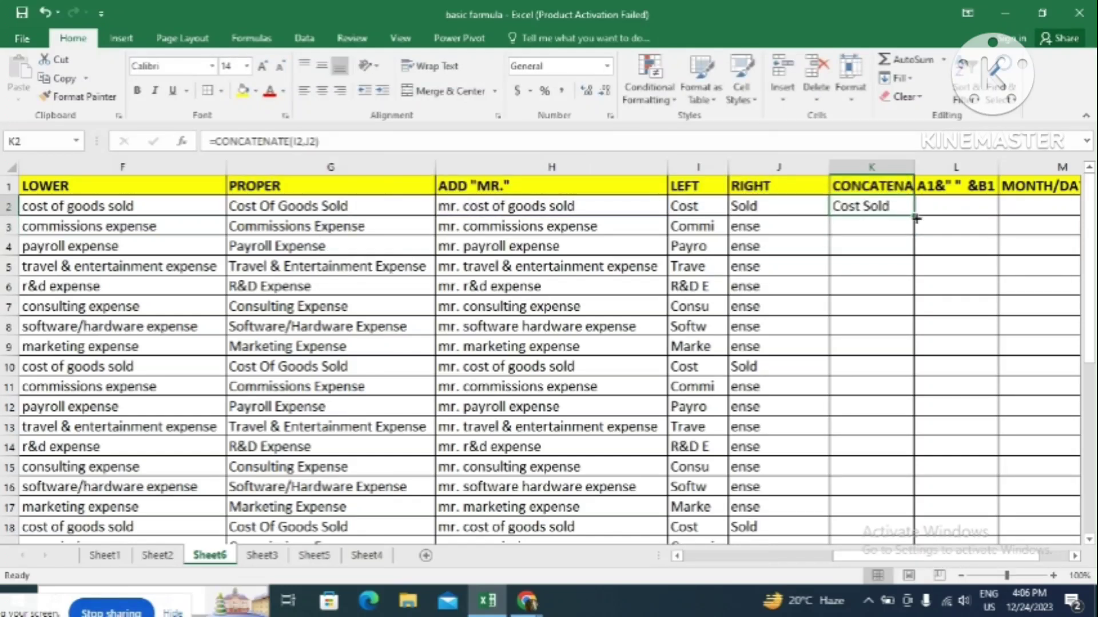
double_click(913, 216)
Enter =I2& " " &J2 in L2 to join the LEFT and RIGHT extracts with a space between them.
click(928, 207)
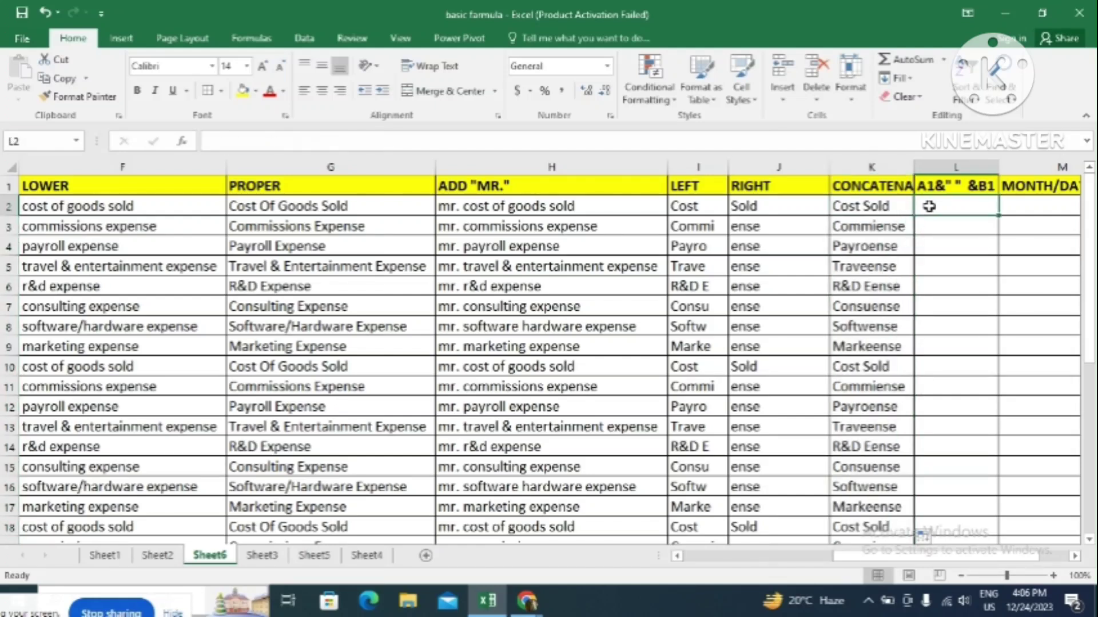
text(=)
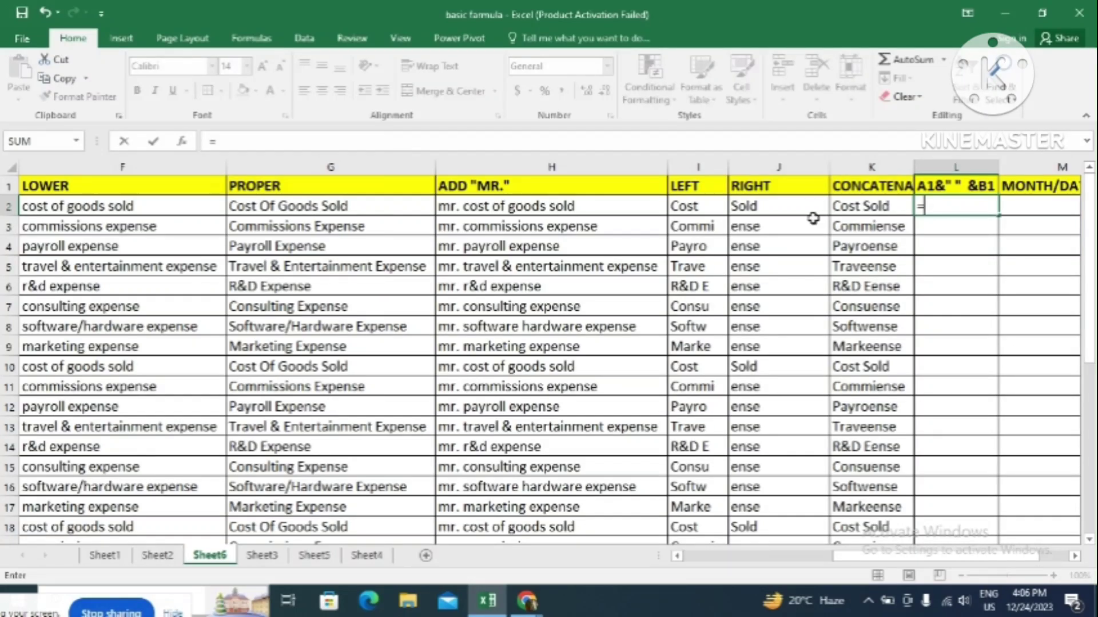
click(699, 210)
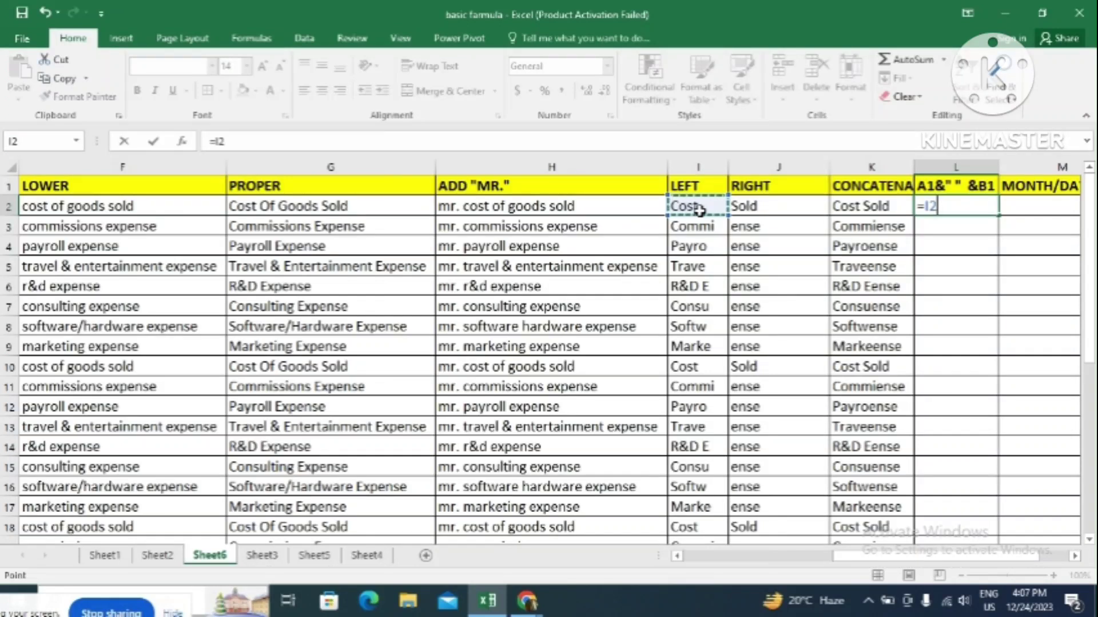
text(&)
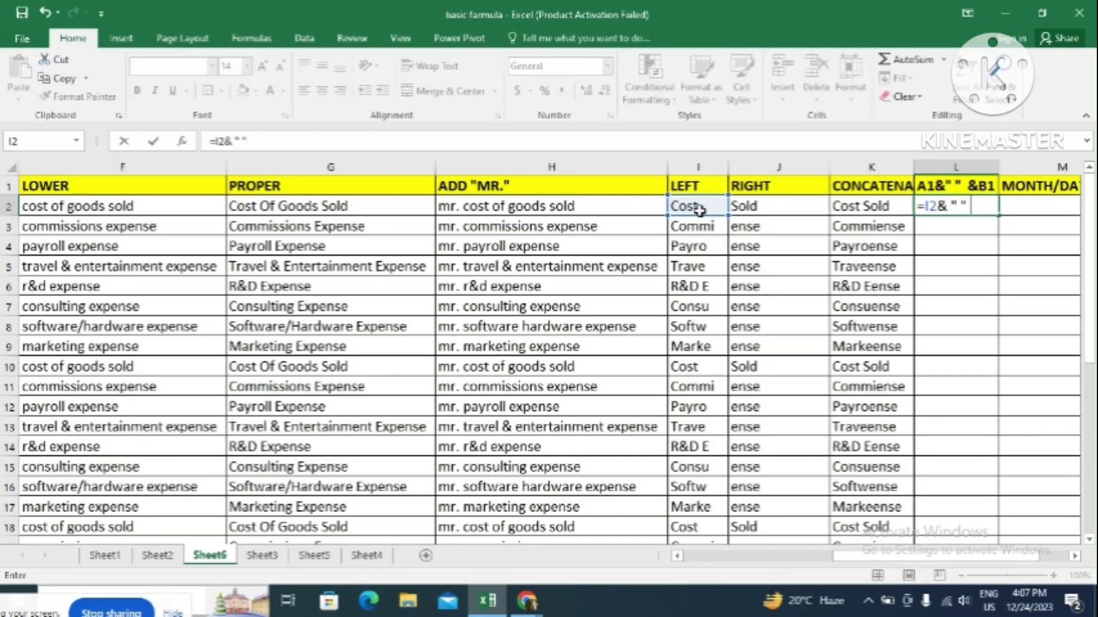
text(&)
click(781, 204)
key(Return)
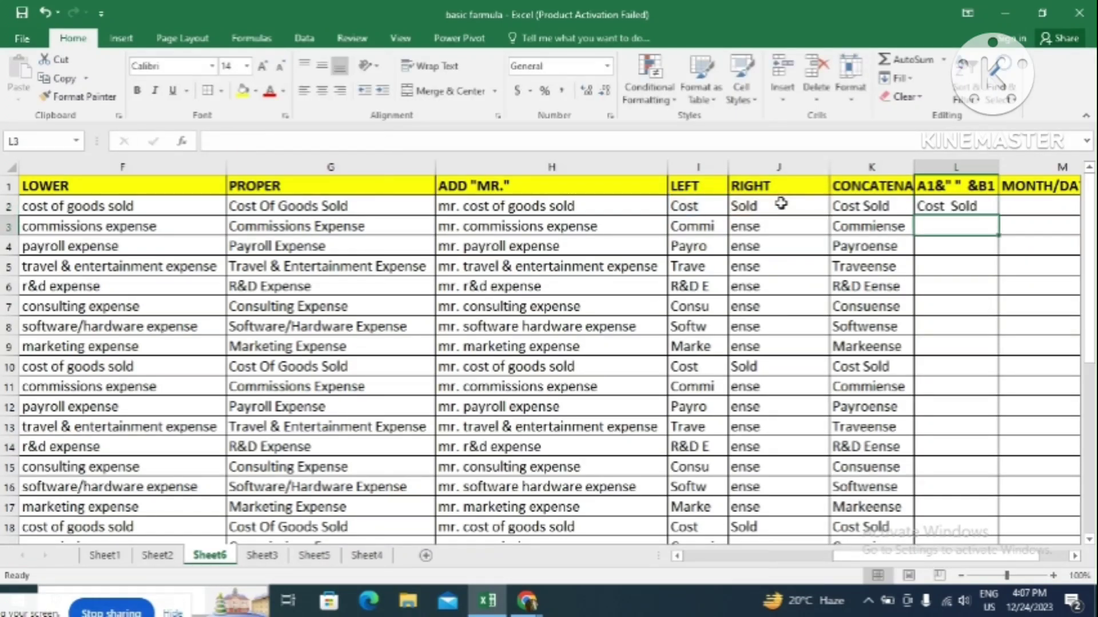
click(982, 209)
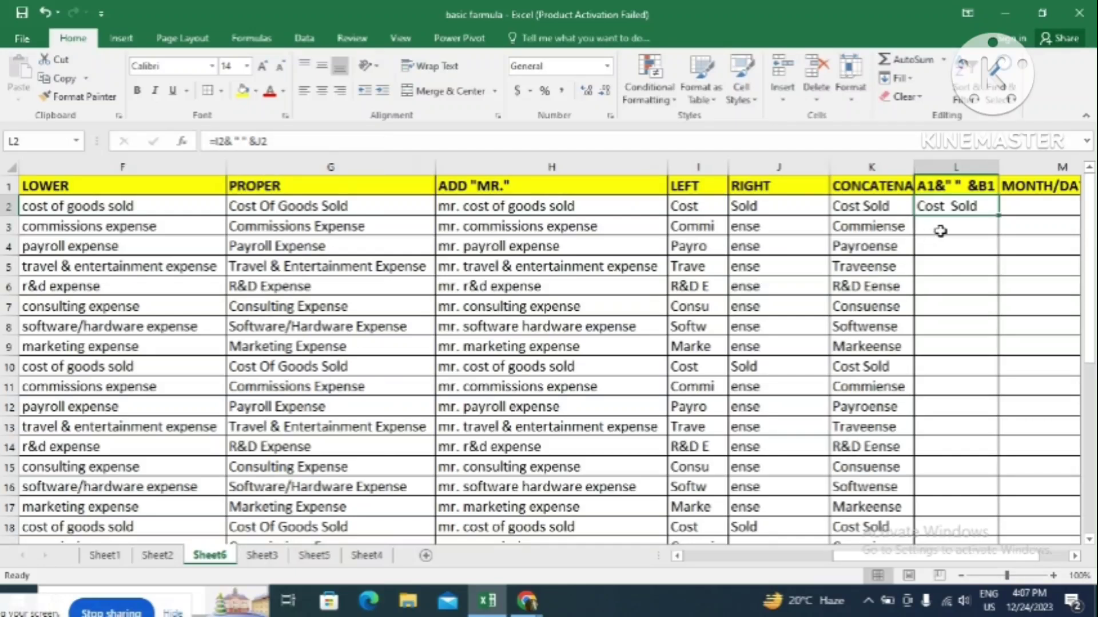
click(249, 143)
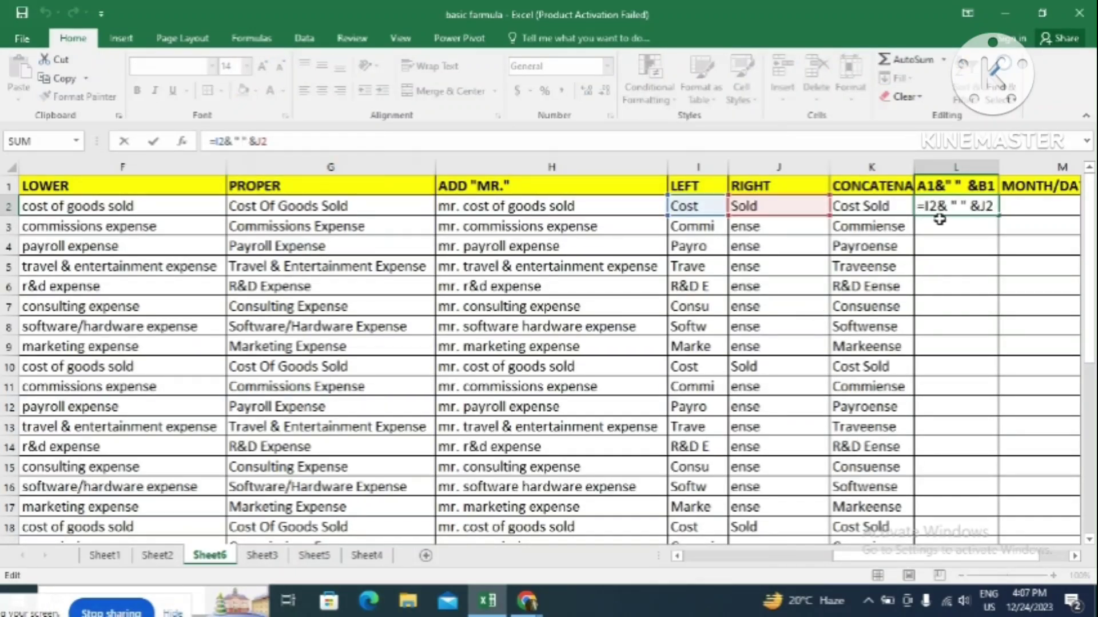
click(985, 224)
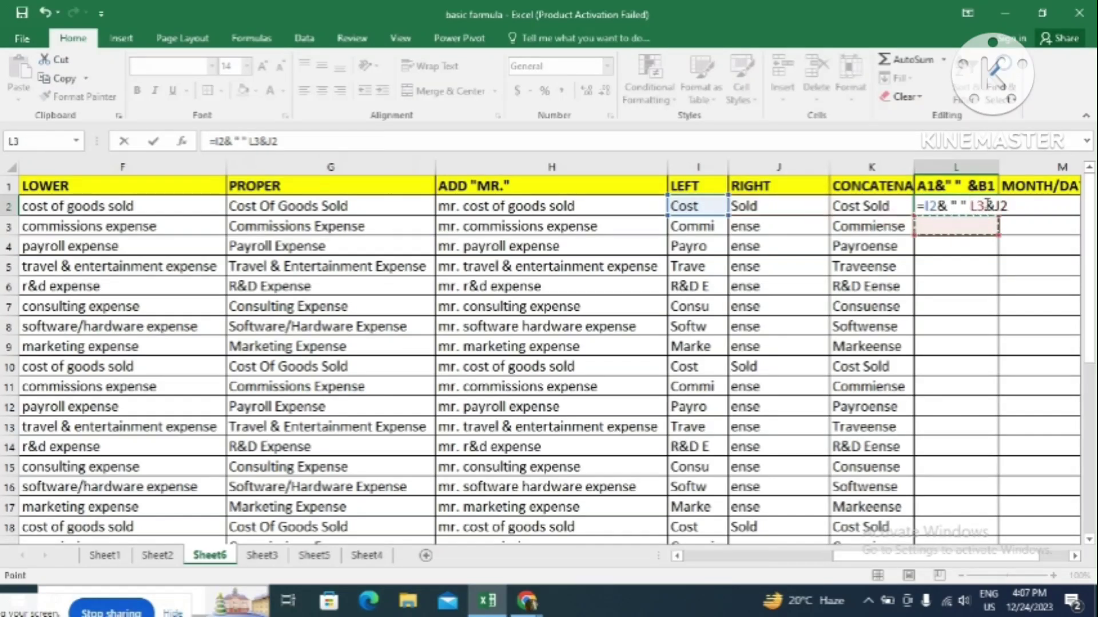
key(BackSpace)
key(BackSpace)
key(Return)
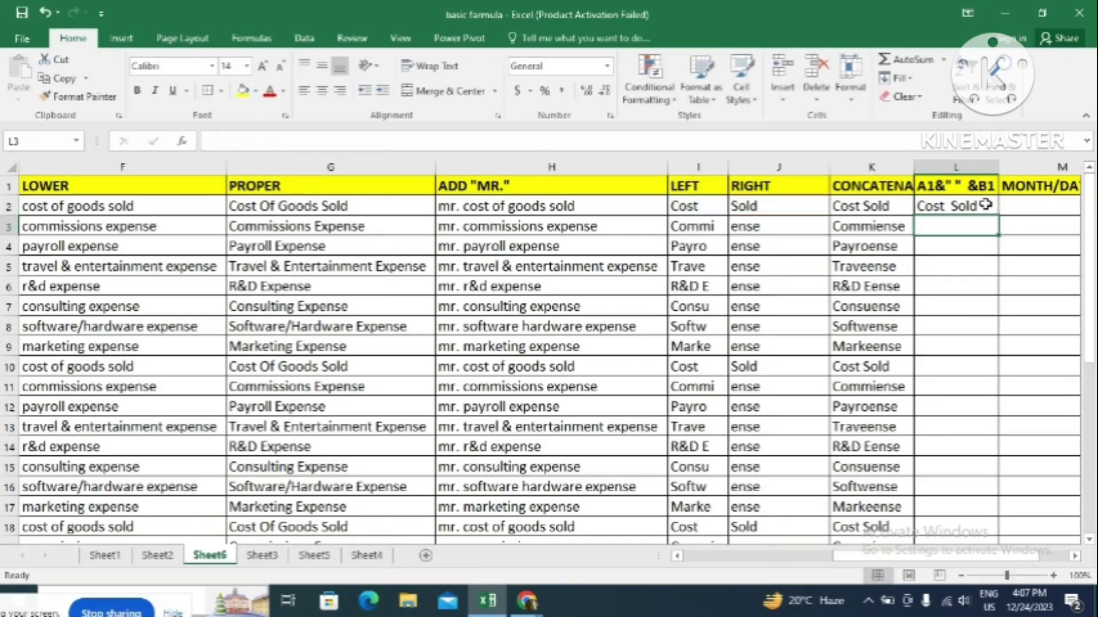
Rework the L2 formula without the extra spaces around the quoted text, making it =I2&" "&J2.
click(969, 206)
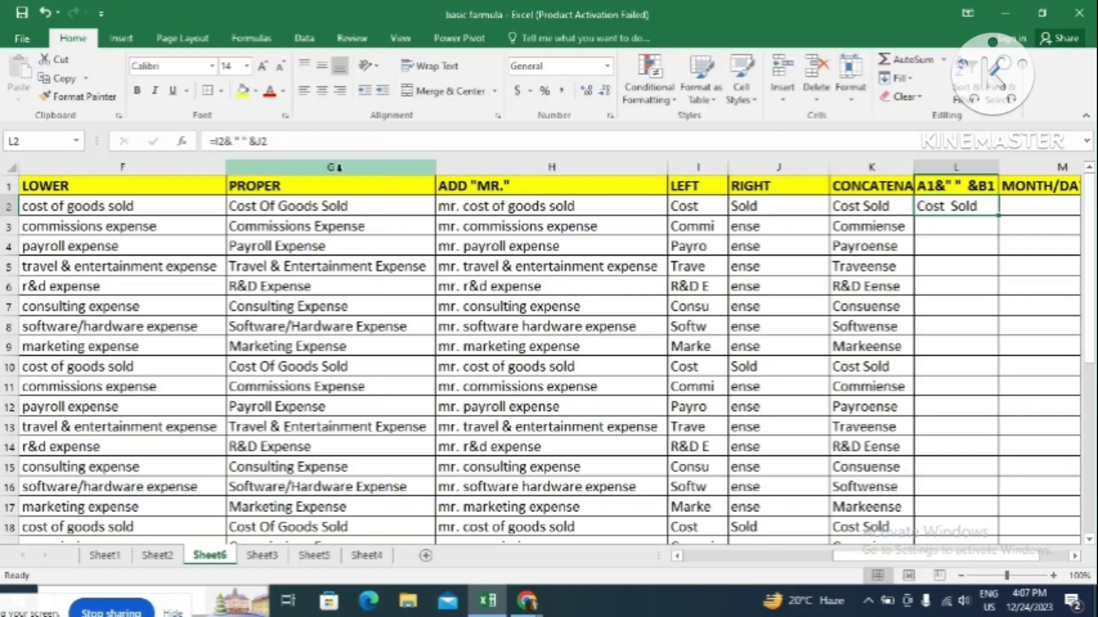
click(249, 141)
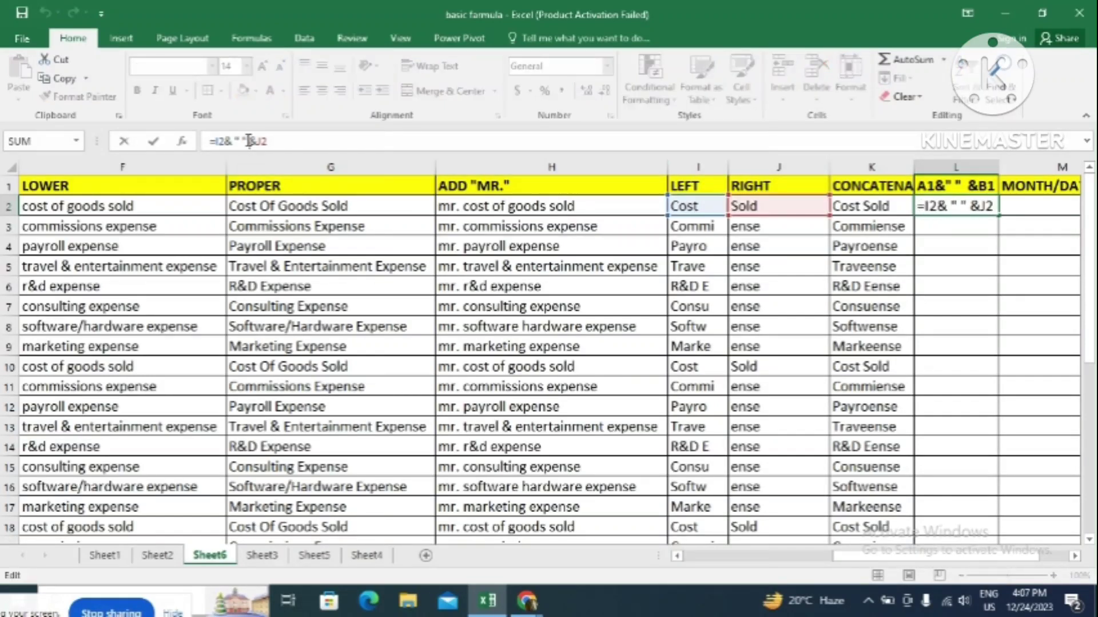
key(BackSpace)
click(967, 225)
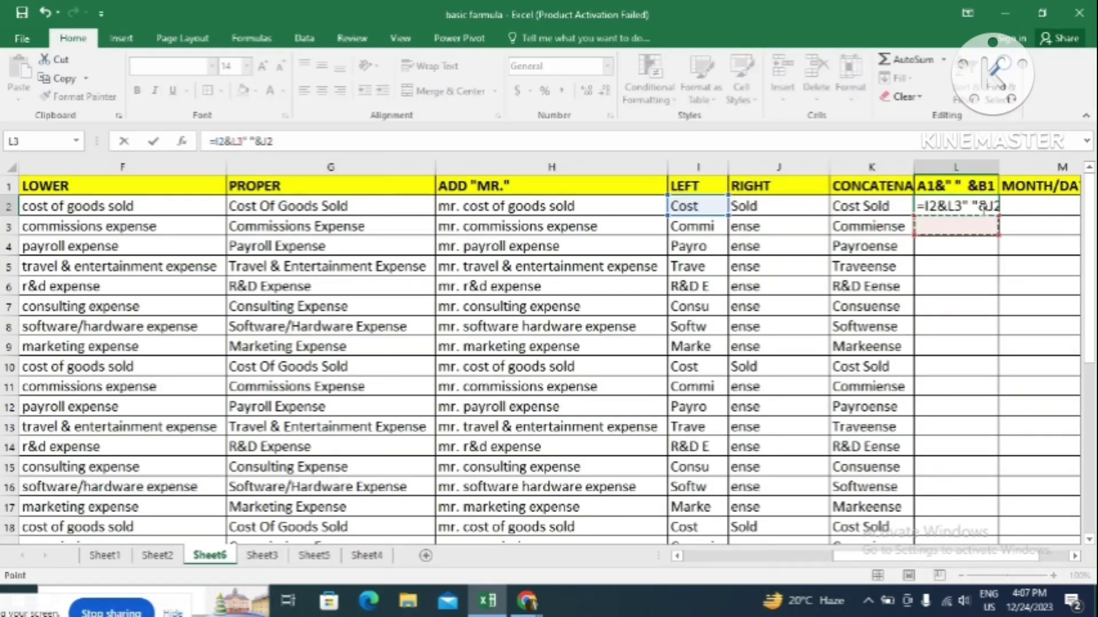
key(BackSpace)
key(BackSpace)
key(BackSpace)
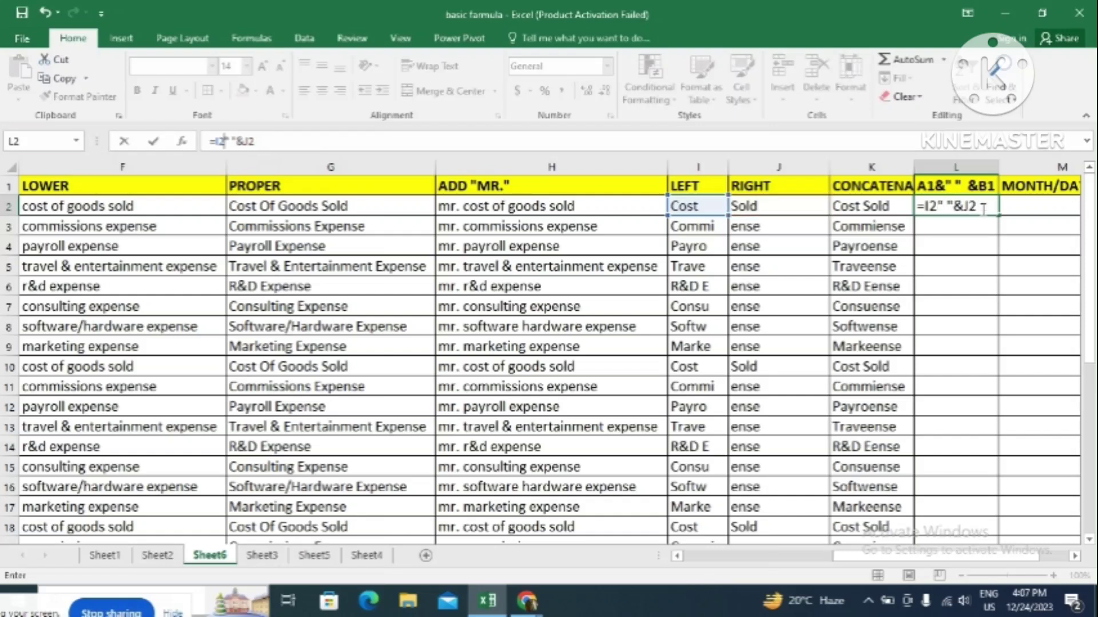
key(BackSpace)
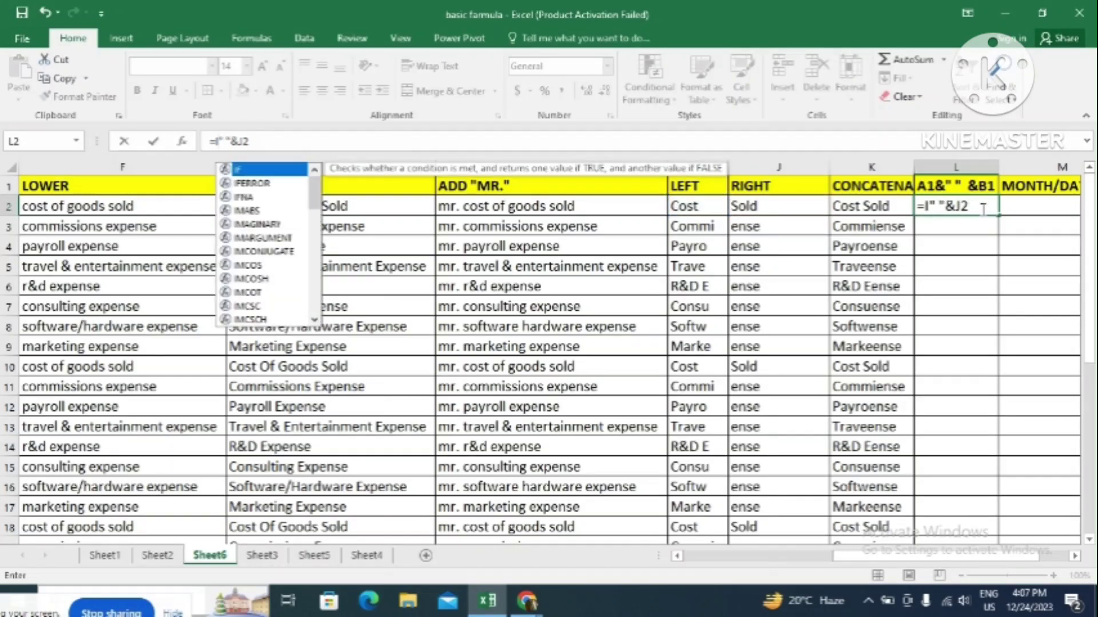
key(BackSpace)
click(714, 205)
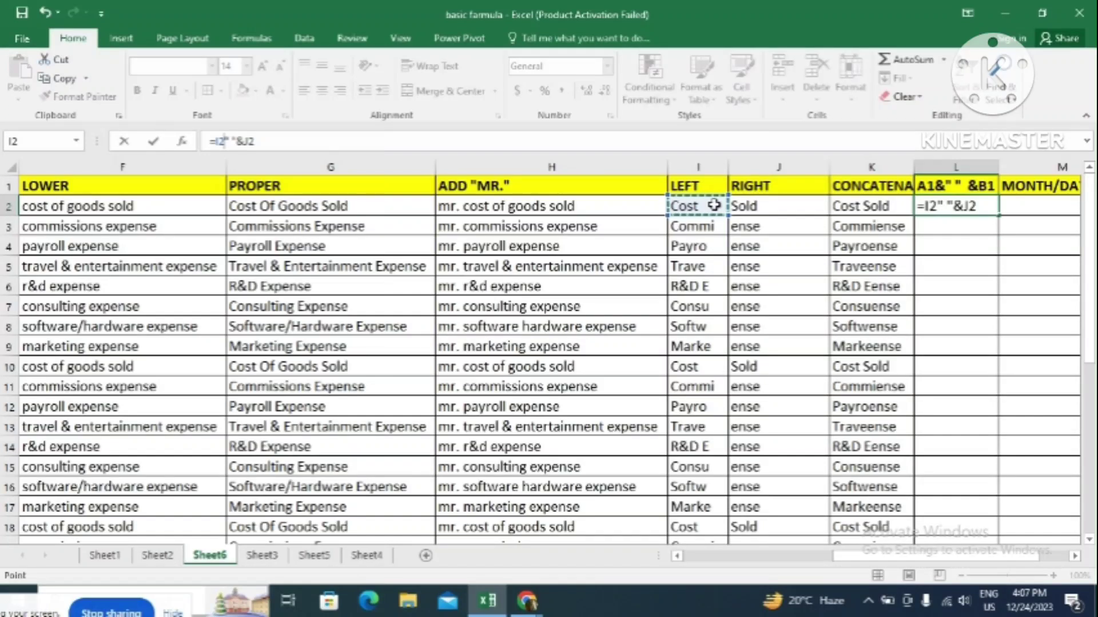
text(&)
key(Return)
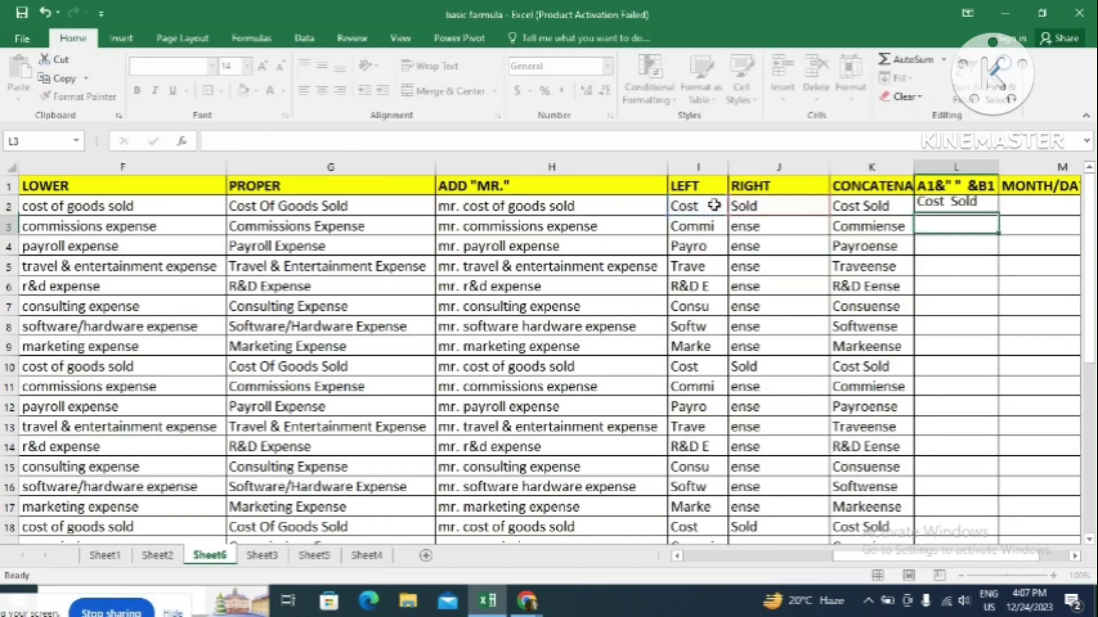
Fill the ampersand joining formula in L2 down its column.
click(968, 207)
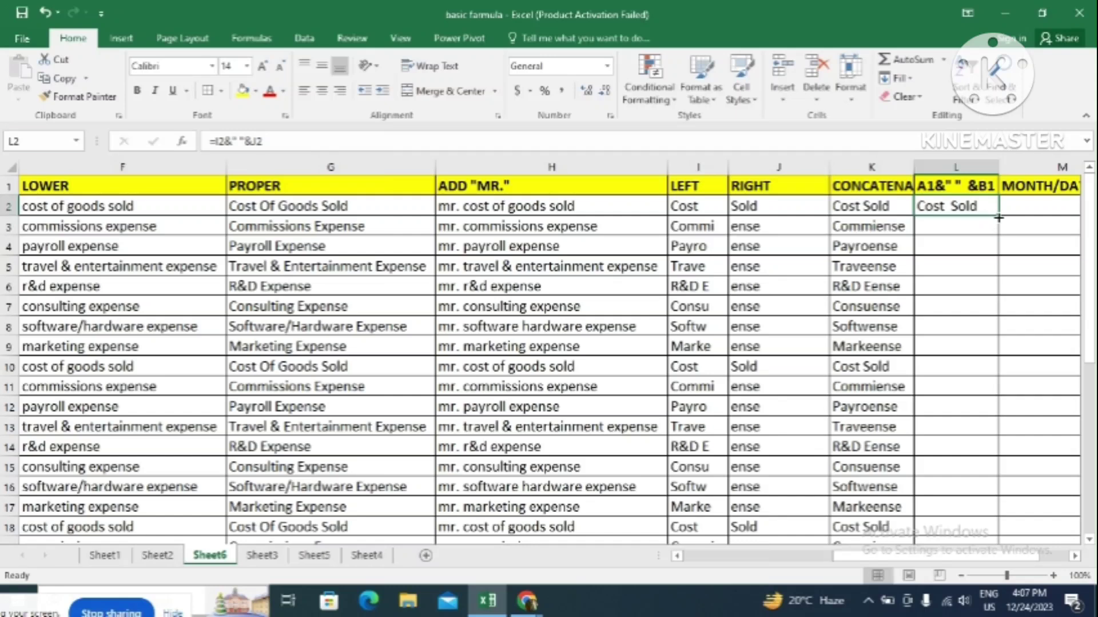
double_click(999, 218)
click(1022, 208)
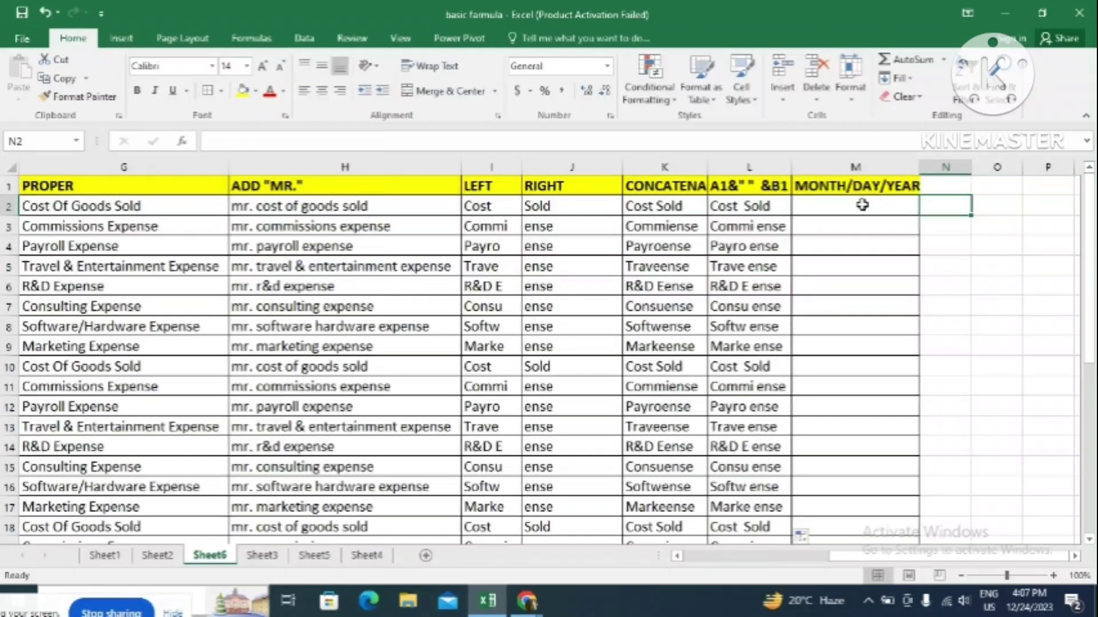
Check the Date and Time of Joining column as the date source for the MONTH/DAY/YEAR column.
click(862, 205)
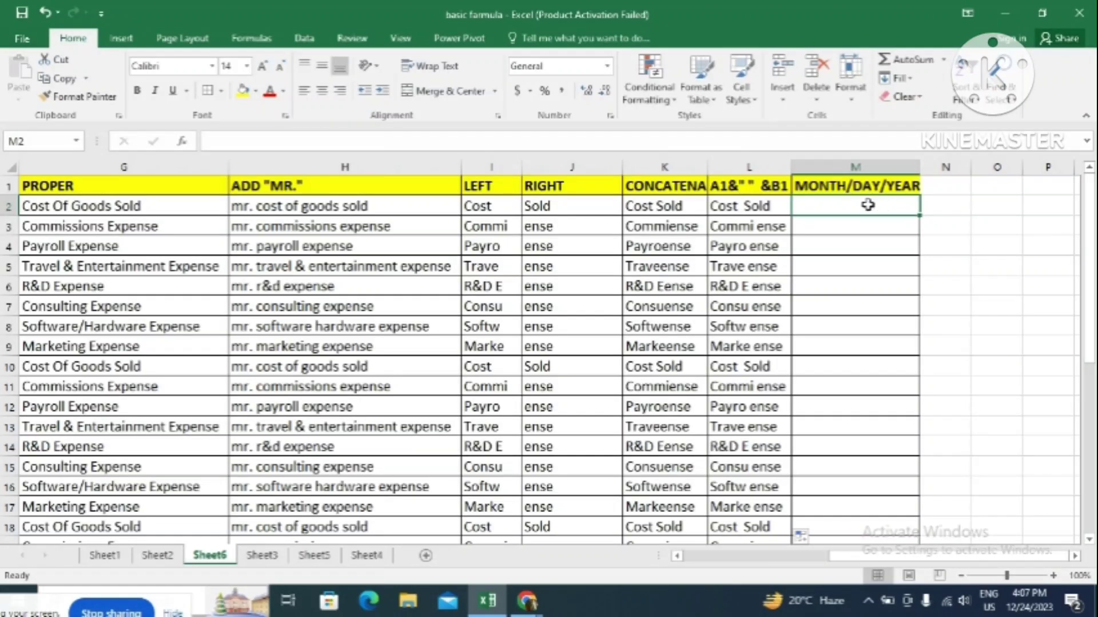
key(Left)
key(Left)
key(Left)
key(Left)
key(Left)
key(Left)
key(Left)
key(Left)
key(Left)
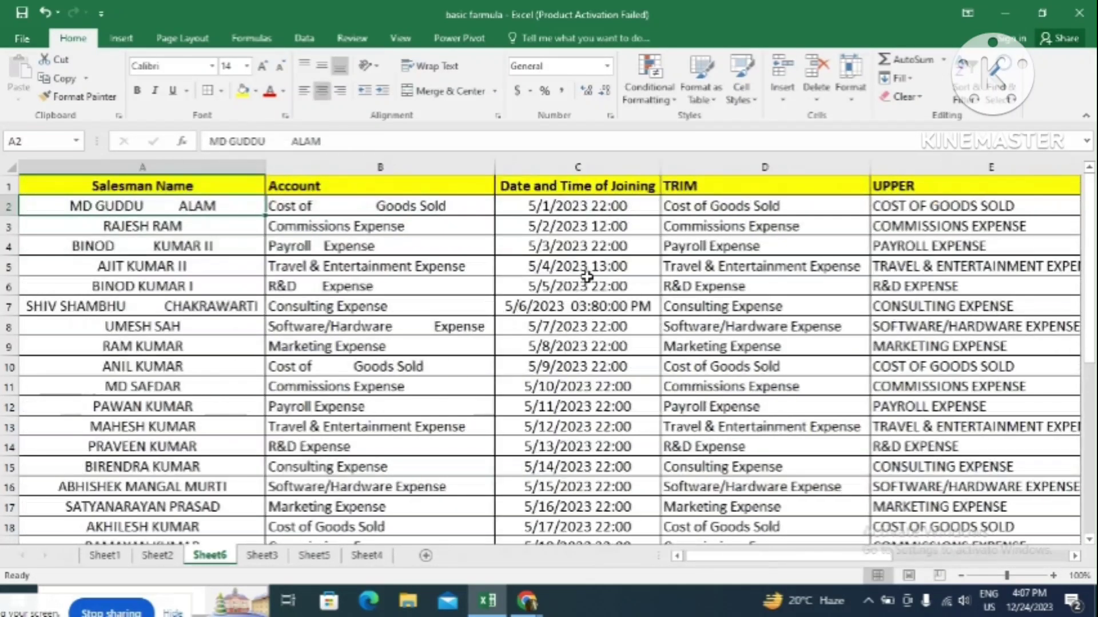
key(Left)
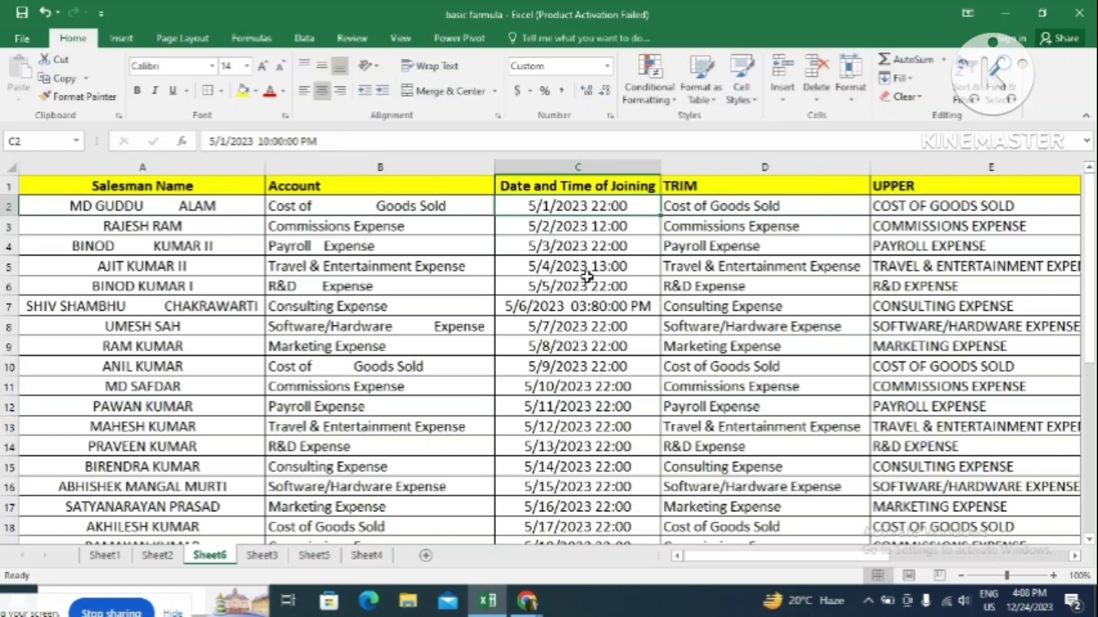
key(Right)
key(Right)
key(Right)
key(Right)
key(Right)
key(Right)
key(Right)
key(Right)
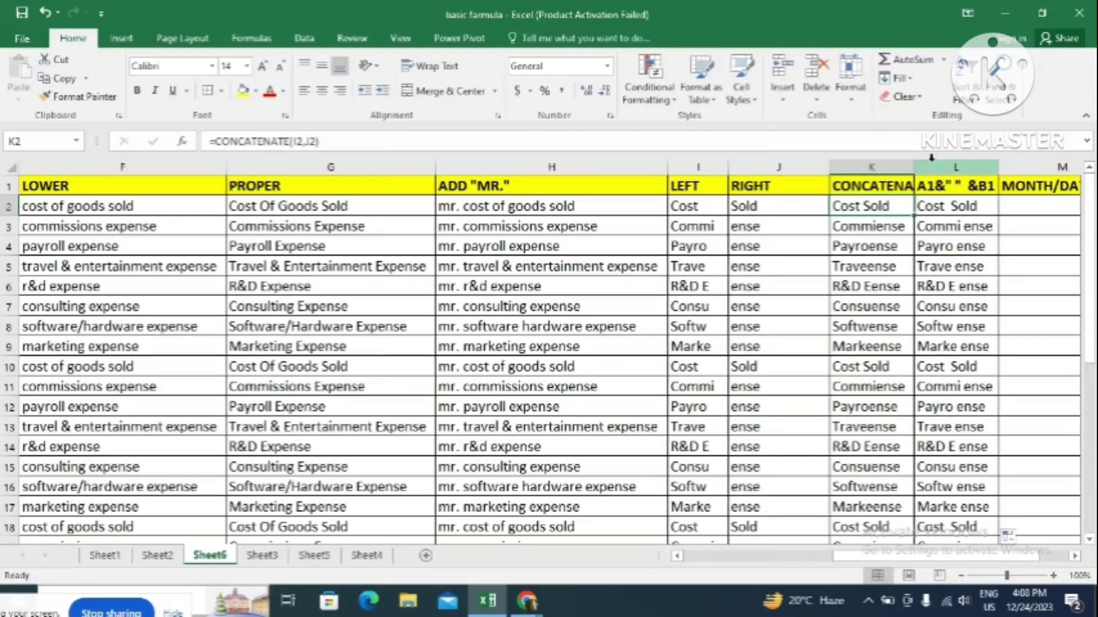
Enter =TEXT(C2,mmmm) in M2 to extract the month from the first joining date.
click(1030, 211)
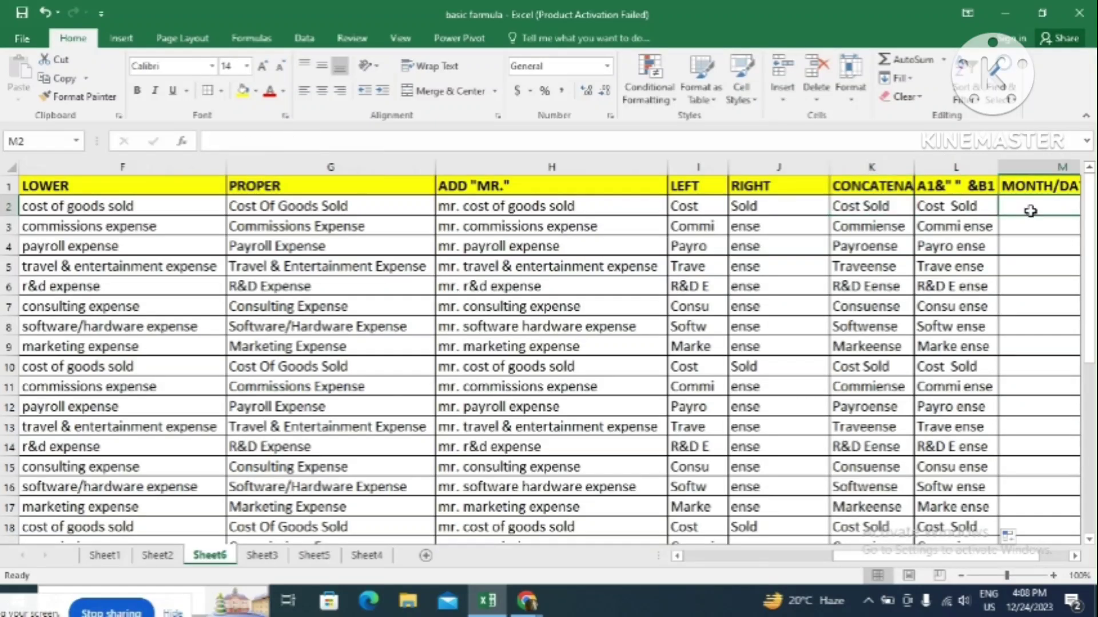
text(=)
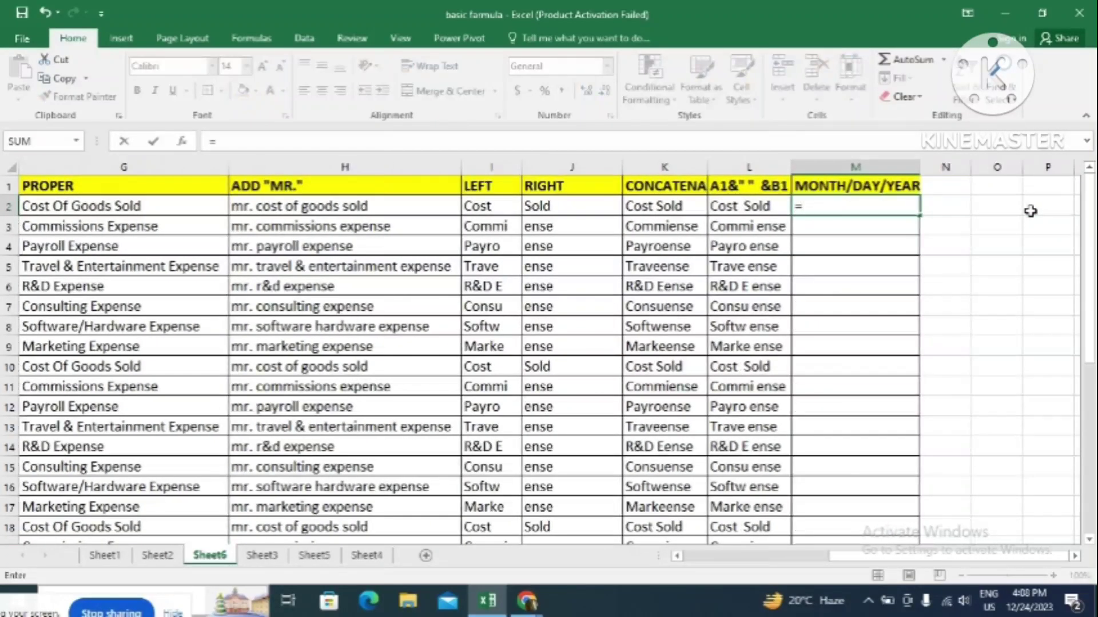
text(text)
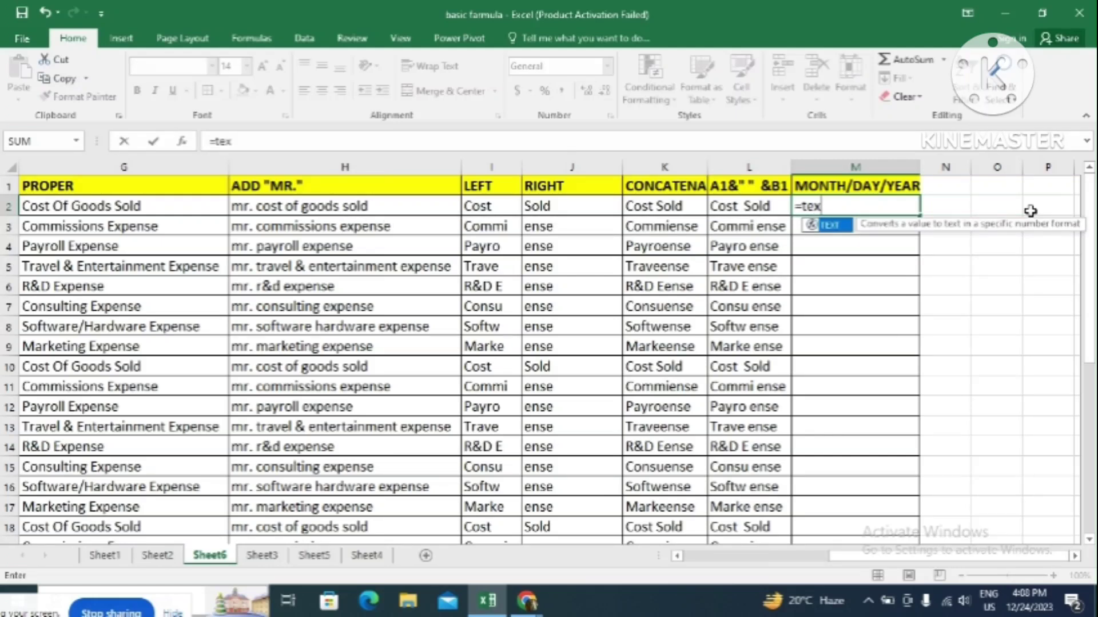
double_click(832, 229)
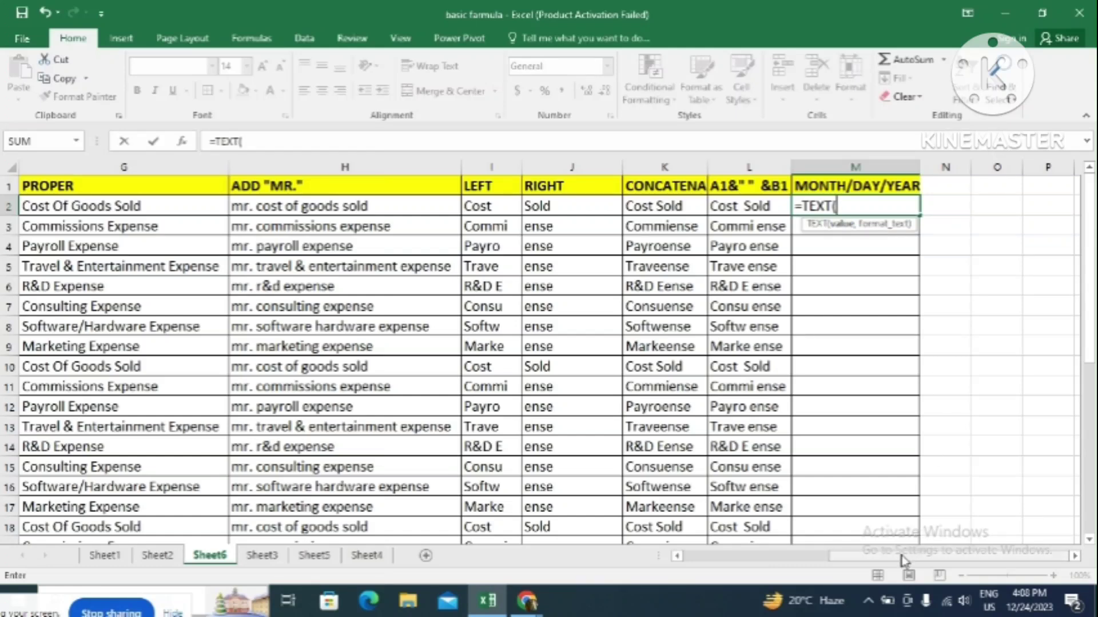
drag(909, 555, 583, 529)
click(580, 210)
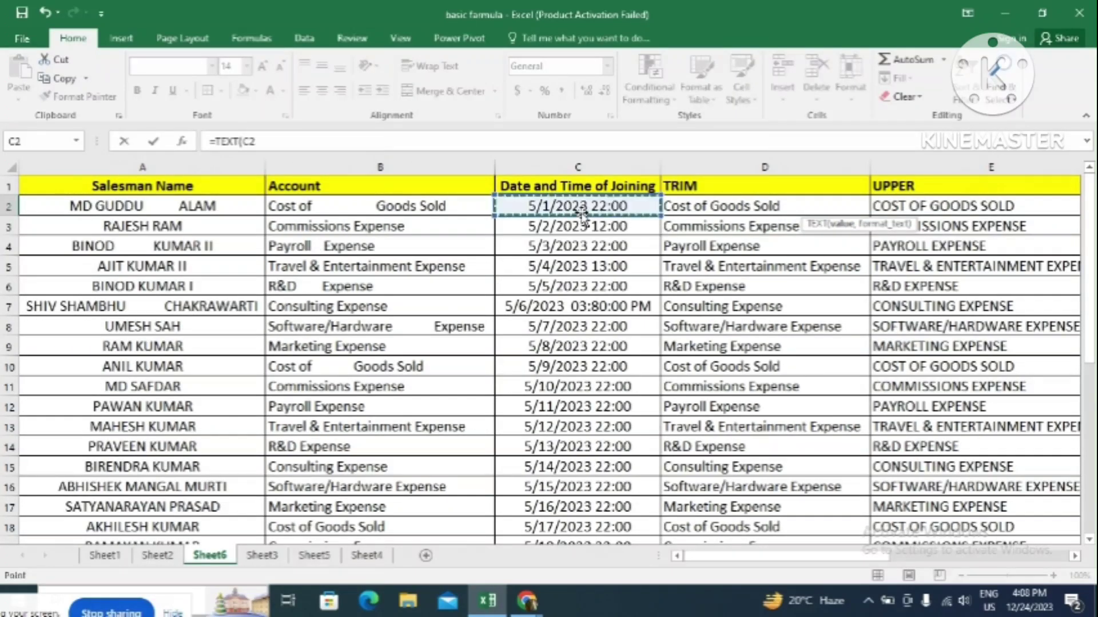
text(,mmm)
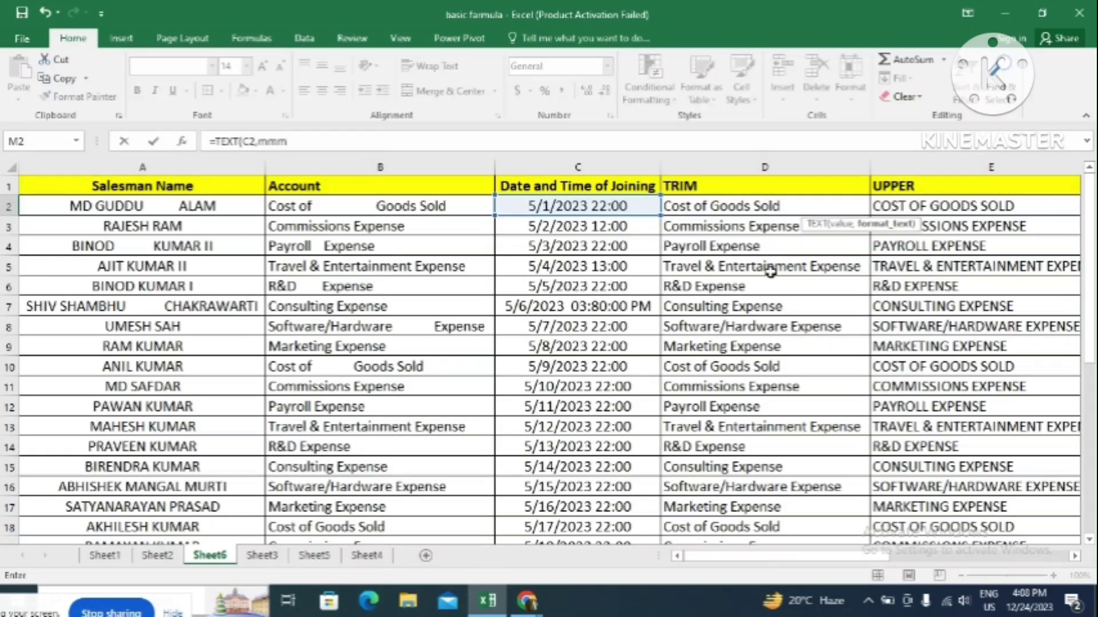
text(m)
key(Return)
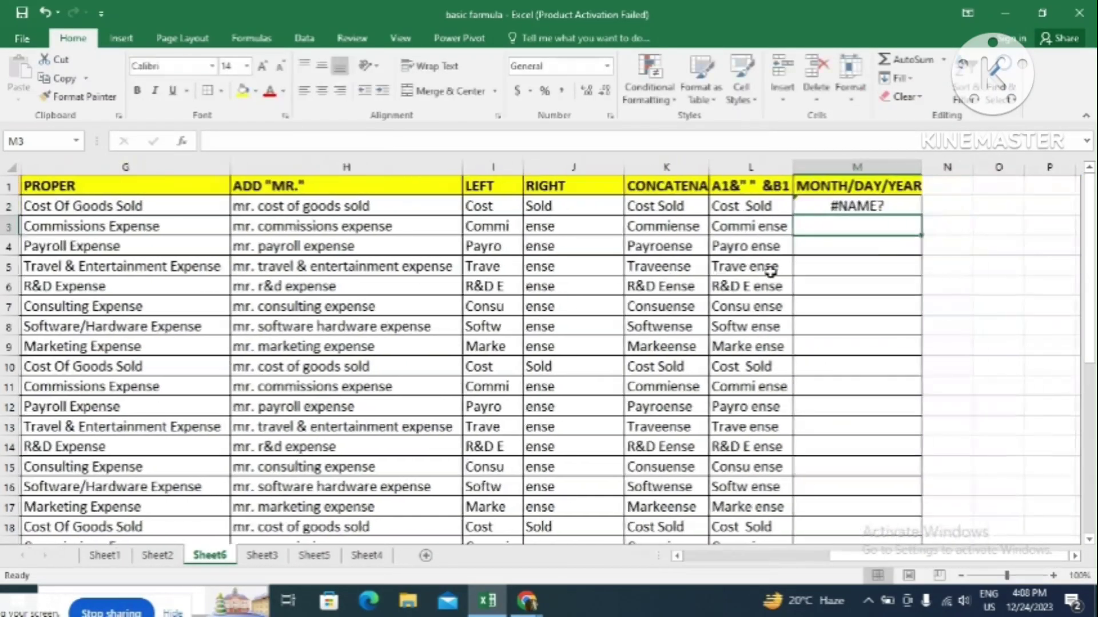
Put the format code in M2 in quotation marks so the formula reads =TEXT(C2,"mmmm").
click(856, 206)
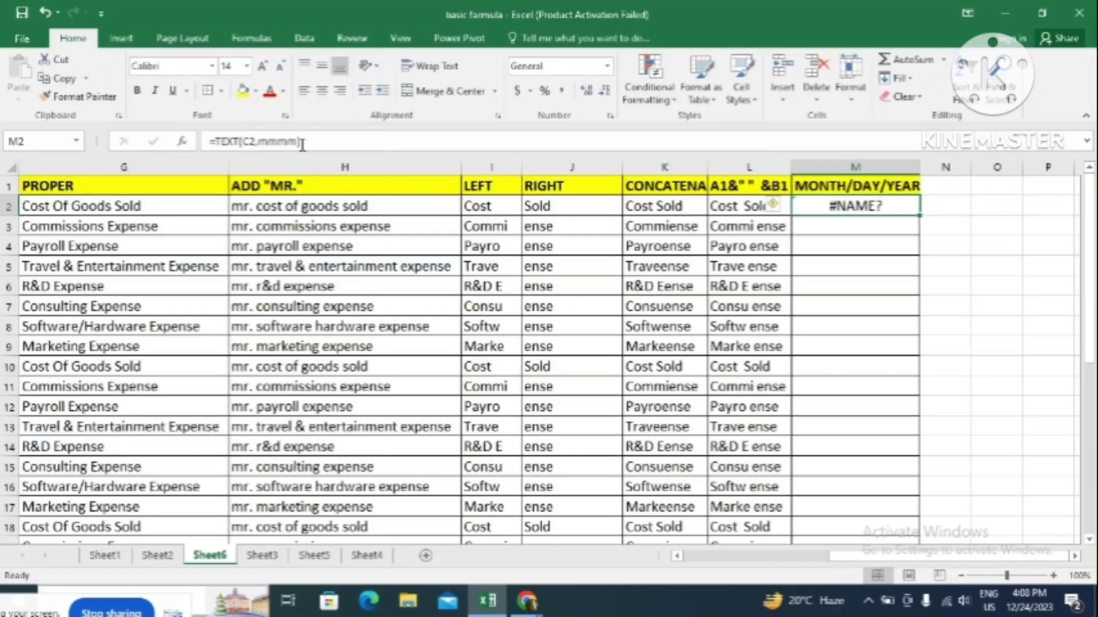
click(322, 142)
key(BackSpace)
key(BackSpace)
key(BackSpace)
key(BackSpace)
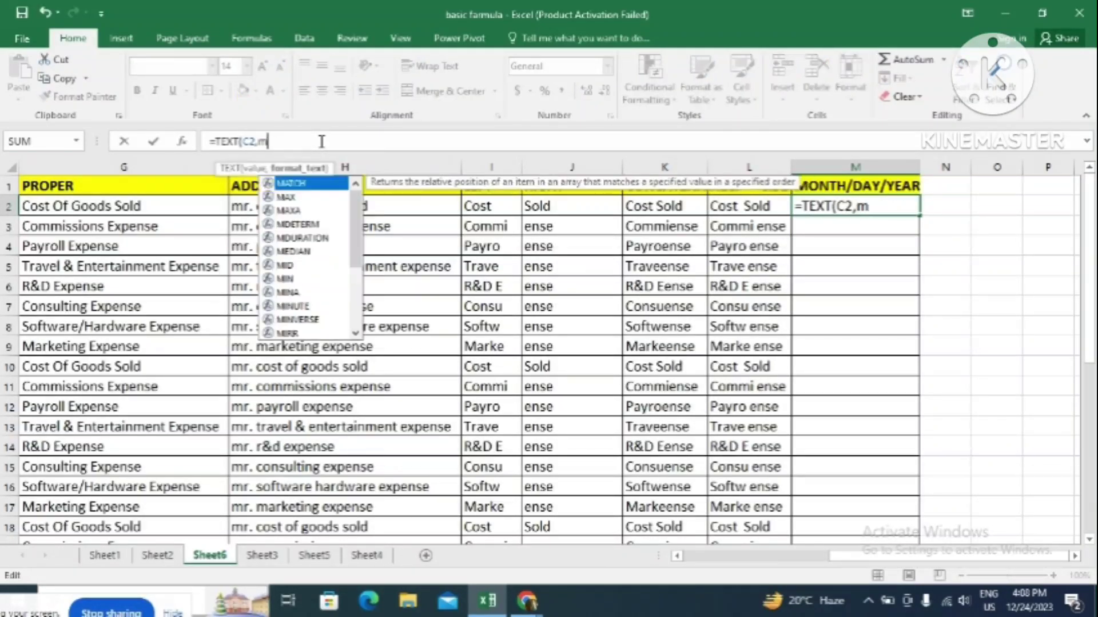
text("mmmm)
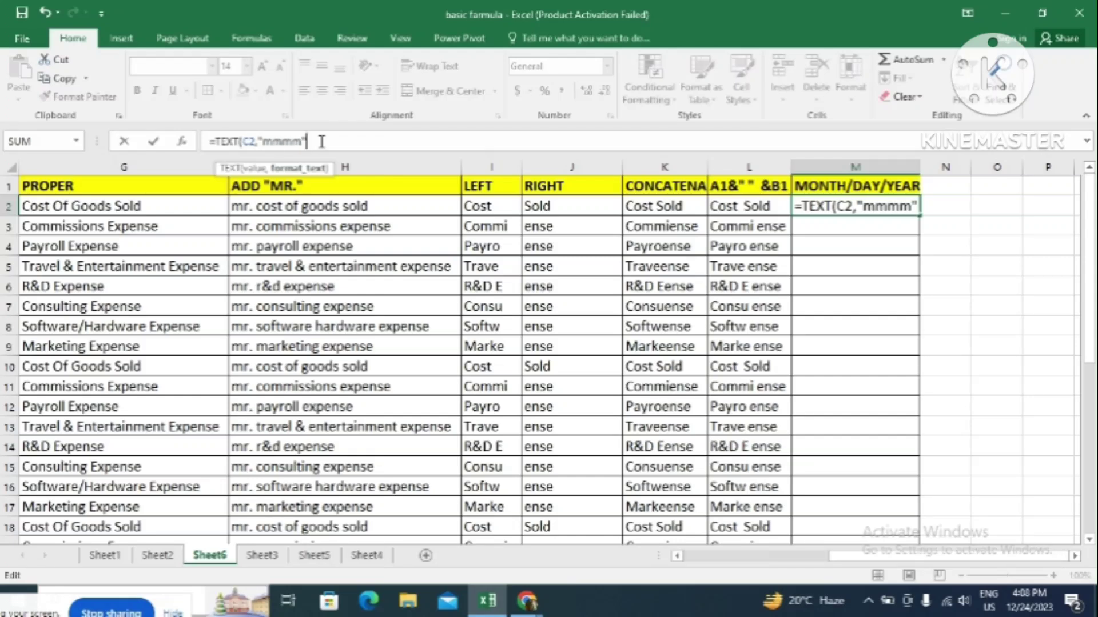
key(Return)
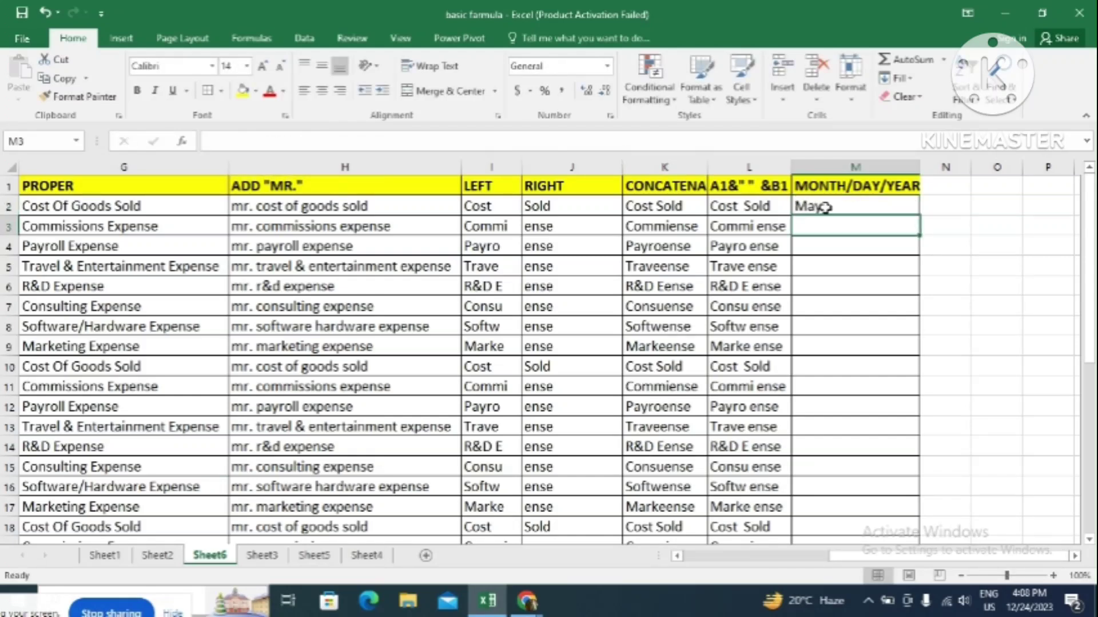
Enter =TEXT(C7,"yyyy") in M3 to extract the year from the joining date in C7.
text(=)
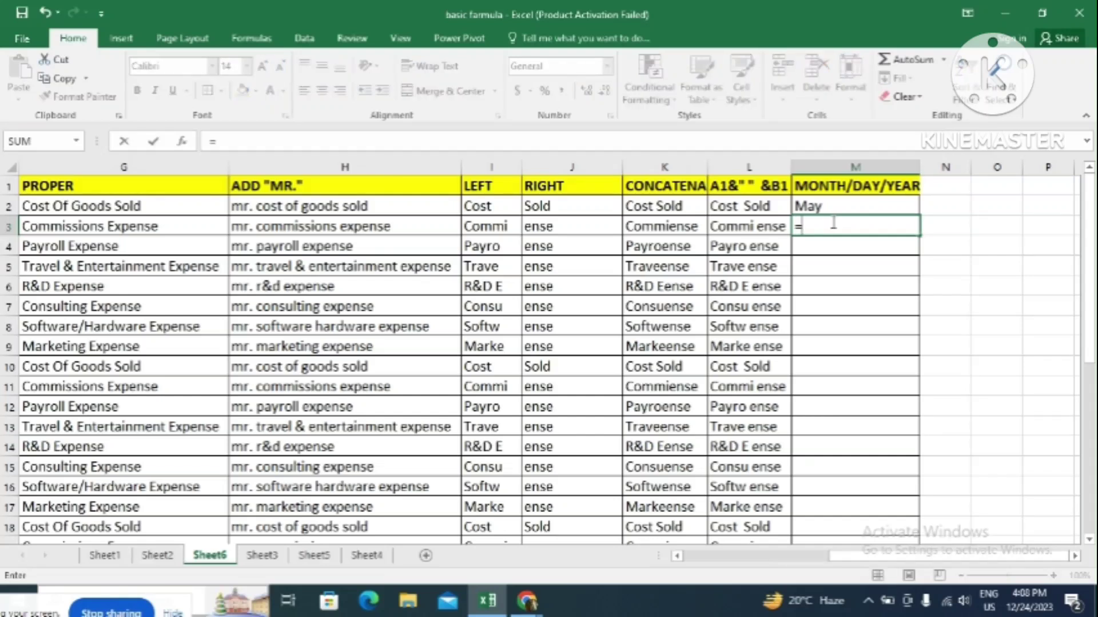
text(text)
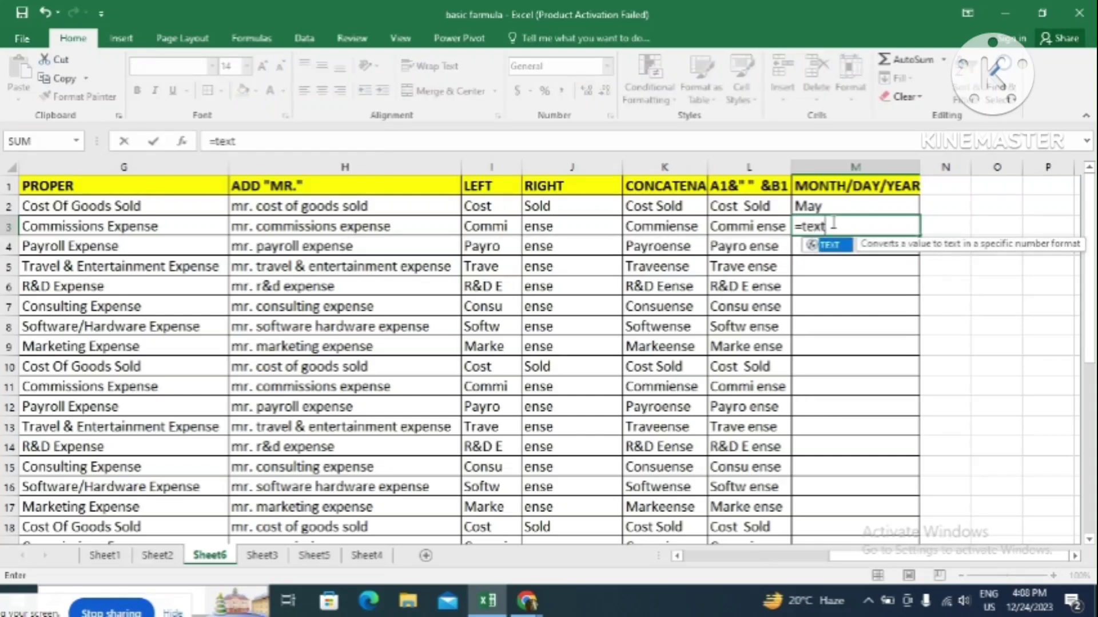
text(()
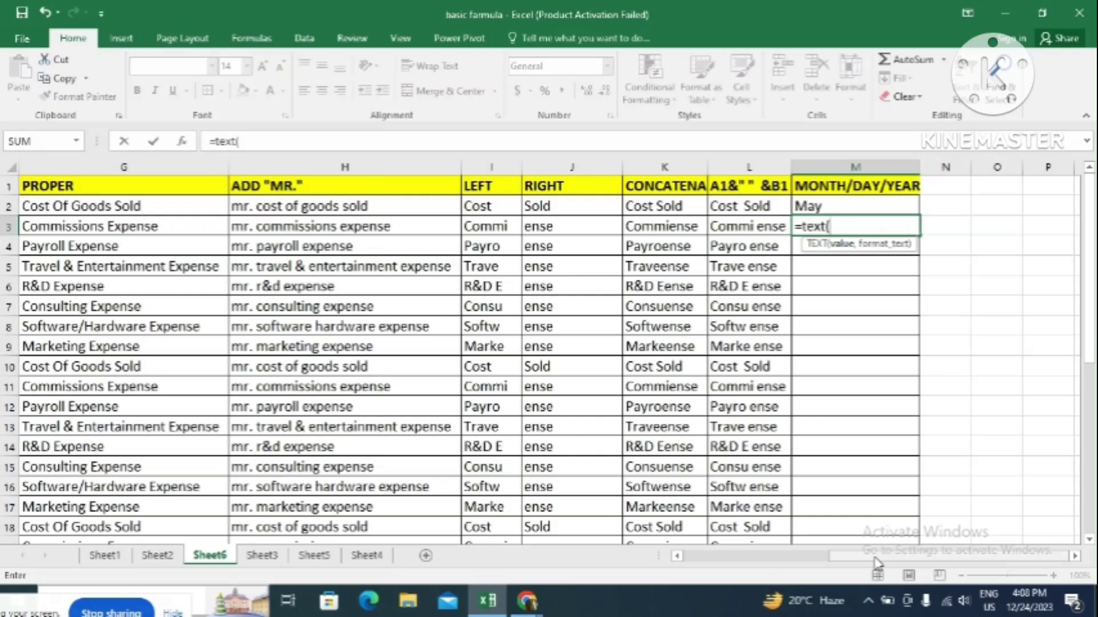
drag(878, 558, 733, 558)
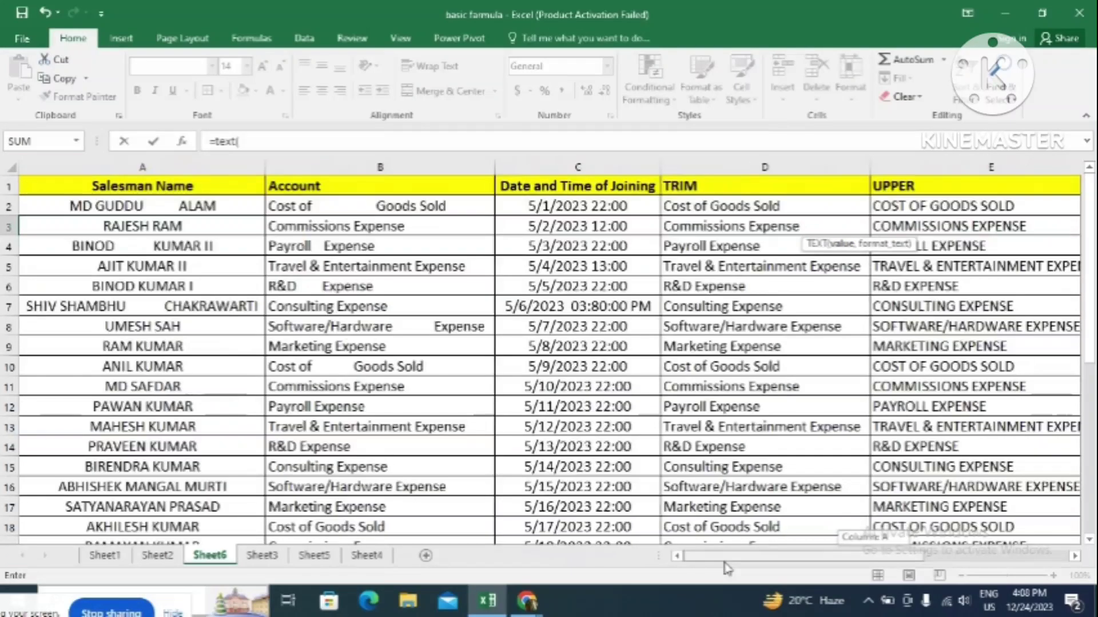
click(568, 232)
click(560, 301)
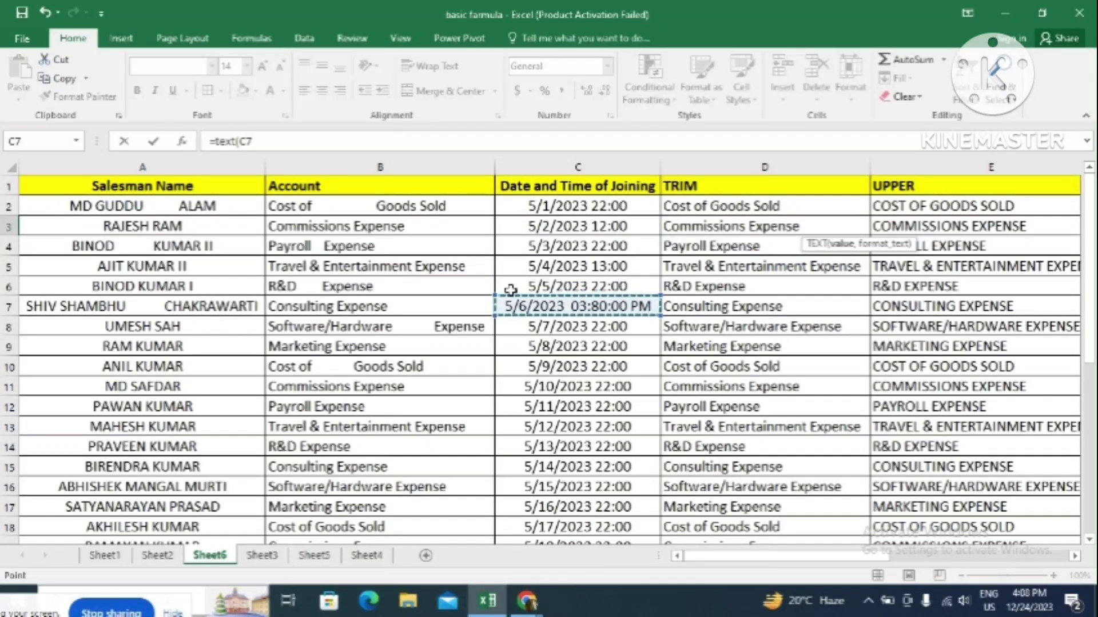
click(299, 141)
text(,"yyyy)
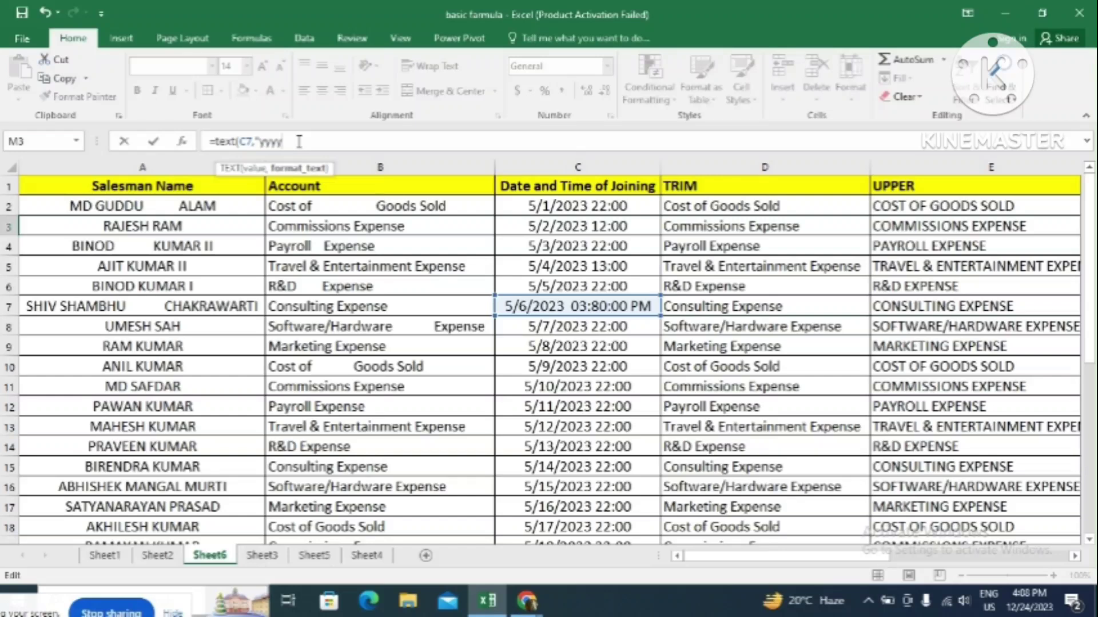
key(Return)
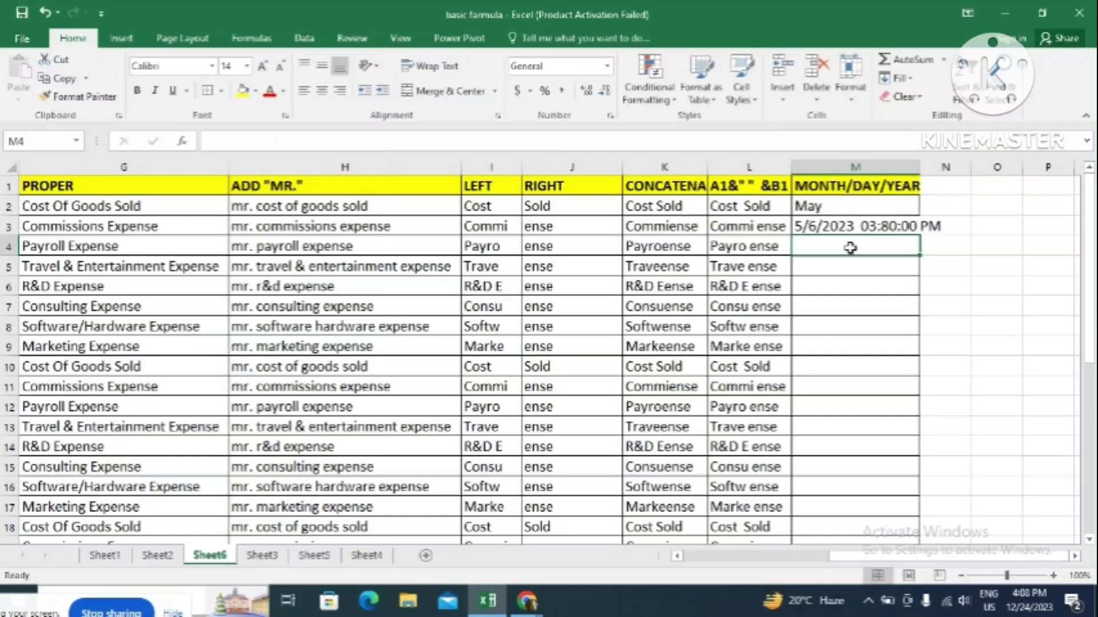
Re-enter the "yyyy" format code in the M3 formula.
click(822, 224)
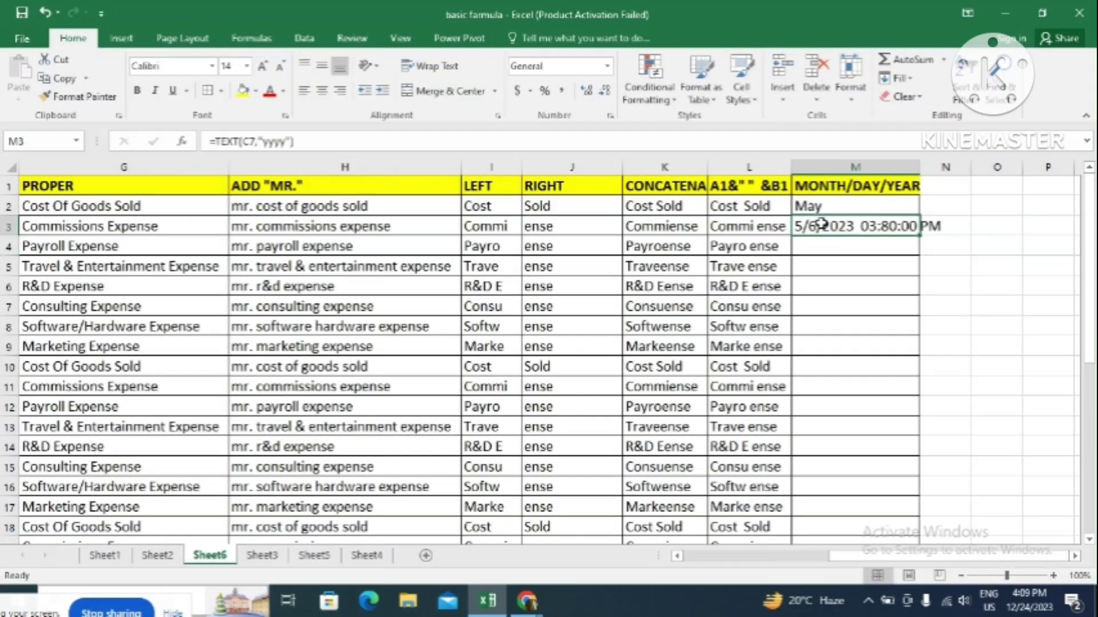
click(304, 137)
key(BackSpace)
key(BackSpace)
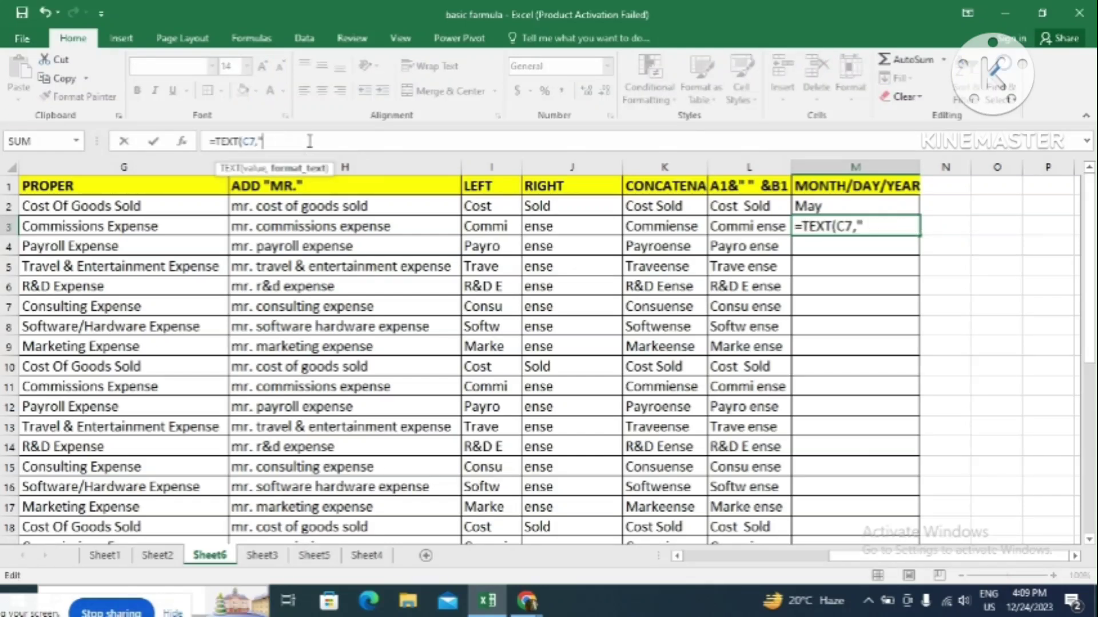
text(yyyy)
key(Return)
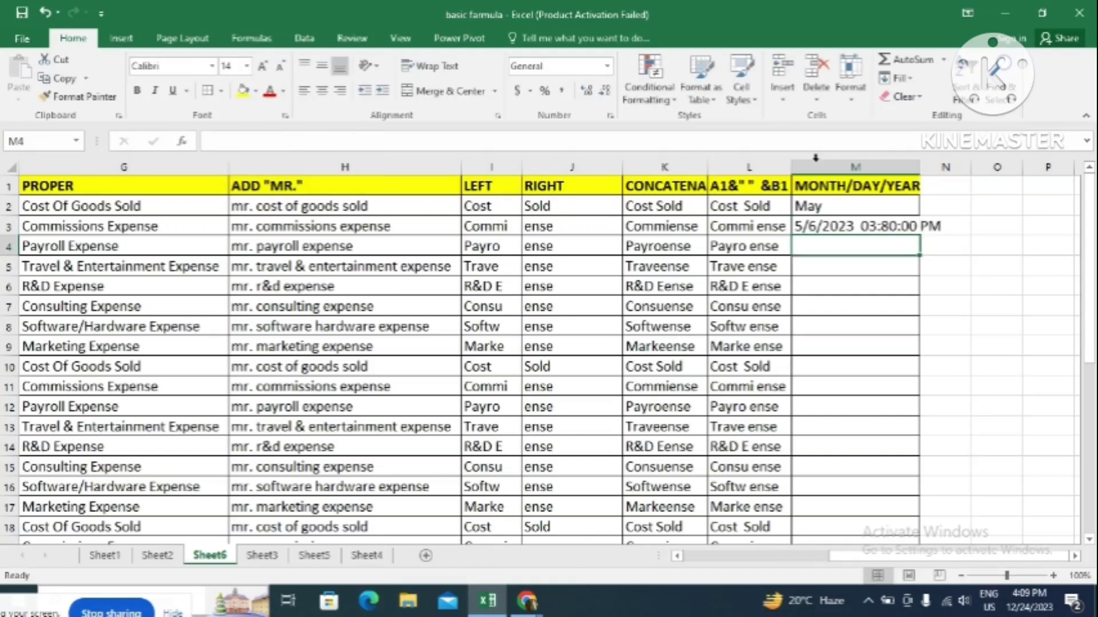
Change the format code in M3 to the weekday name, making the formula =TEXT(C7,"dddd").
click(795, 222)
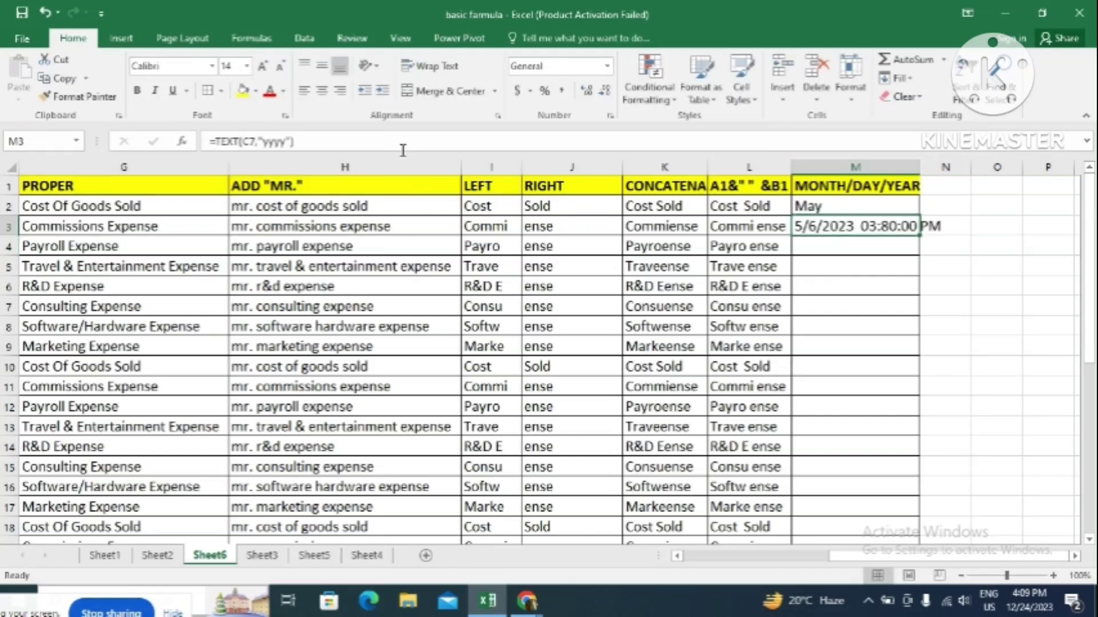
click(304, 143)
key(BackSpace)
key(BackSpace)
key(BackSpace)
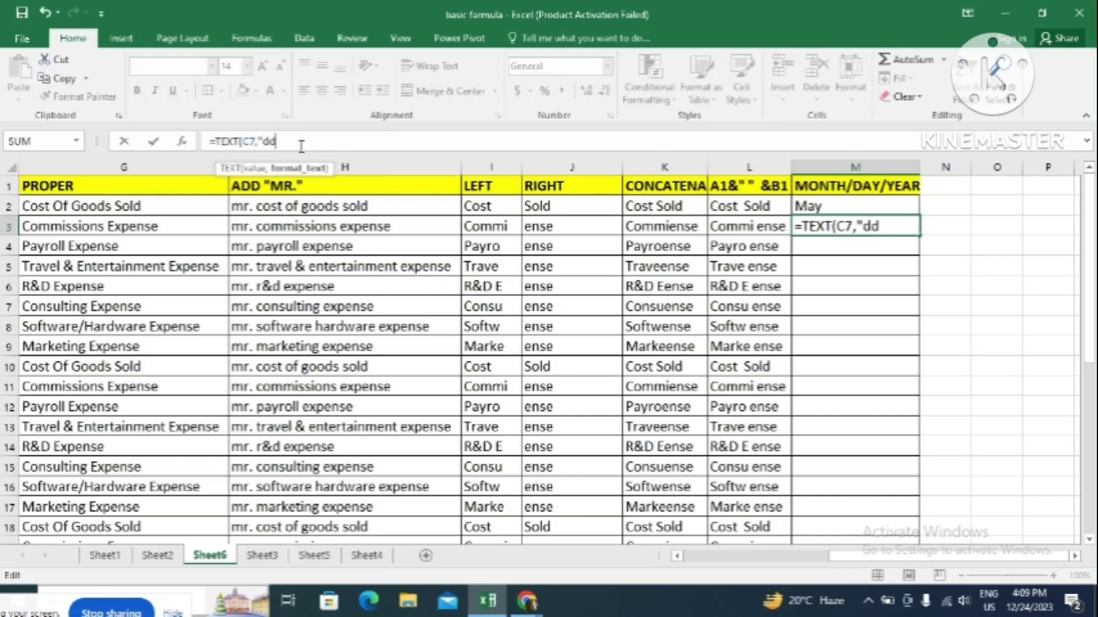
key(Return)
click(821, 224)
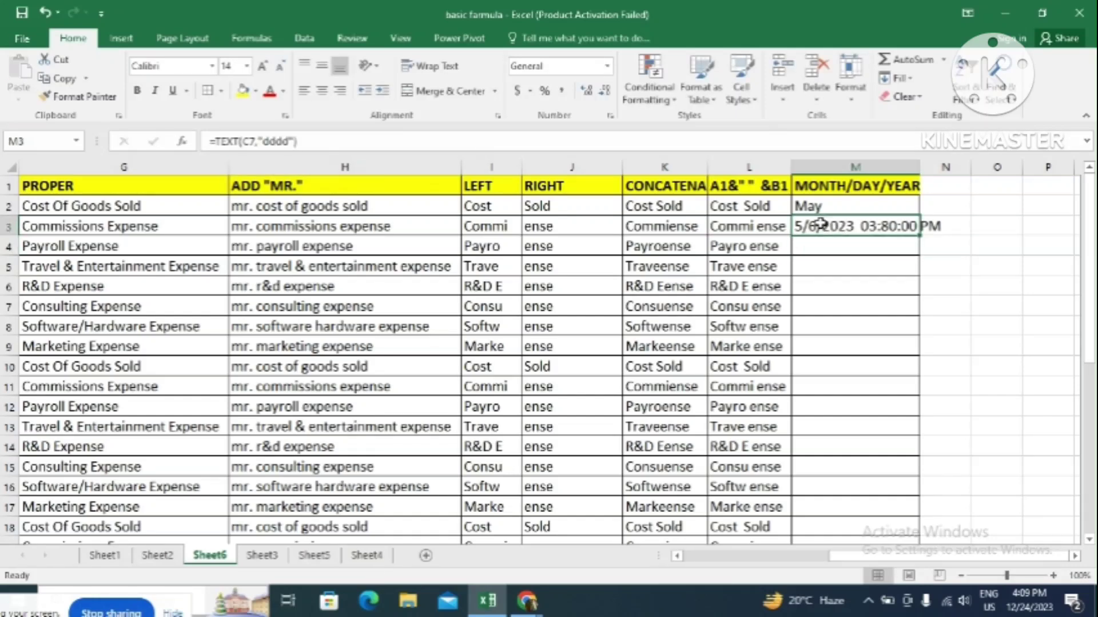
Compare the source dates in the Date and Time of Joining column with the MONTH/DAY/YEAR results.
key(Left)
key(Left)
key(Left)
key(Left)
key(Left)
key(Left)
key(Left)
key(Left)
key(Left)
key(Left)
key(Left)
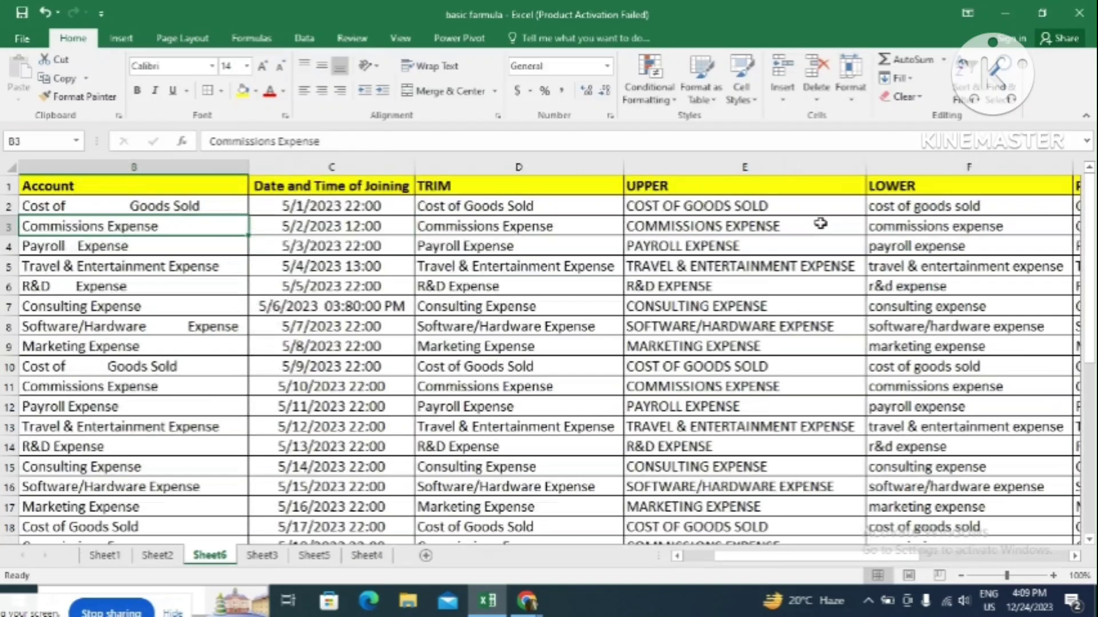
click(527, 167)
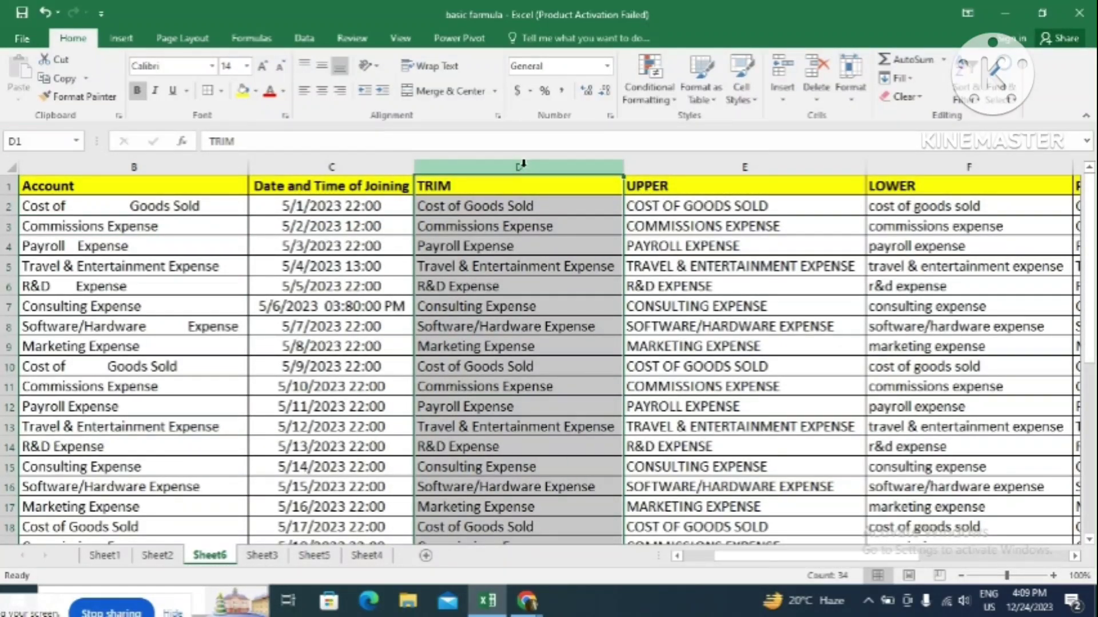
click(693, 307)
key(Right)
key(Right)
key(Right)
key(Right)
key(Right)
key(Right)
key(Right)
key(Right)
key(Up)
key(Up)
key(Up)
key(Up)
key(Up)
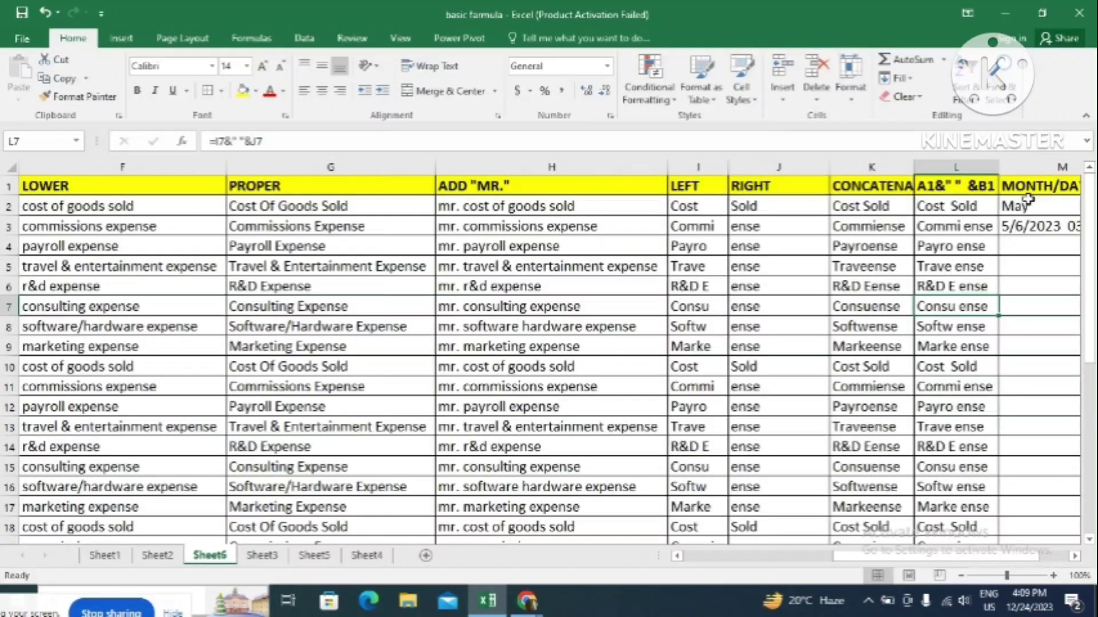
Insert a blank column between the Date and Time of Joining and TRIM columns.
click(1015, 250)
key(Left)
key(Left)
key(Left)
key(Left)
key(Left)
key(Left)
key(Left)
key(Left)
key(Left)
key(Left)
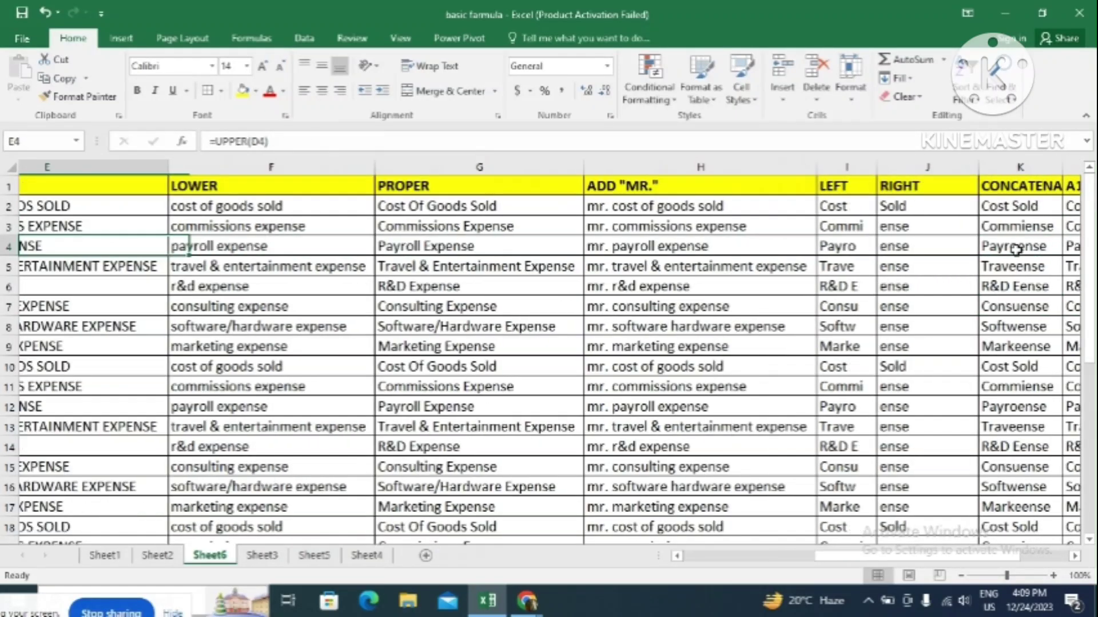
click(275, 162)
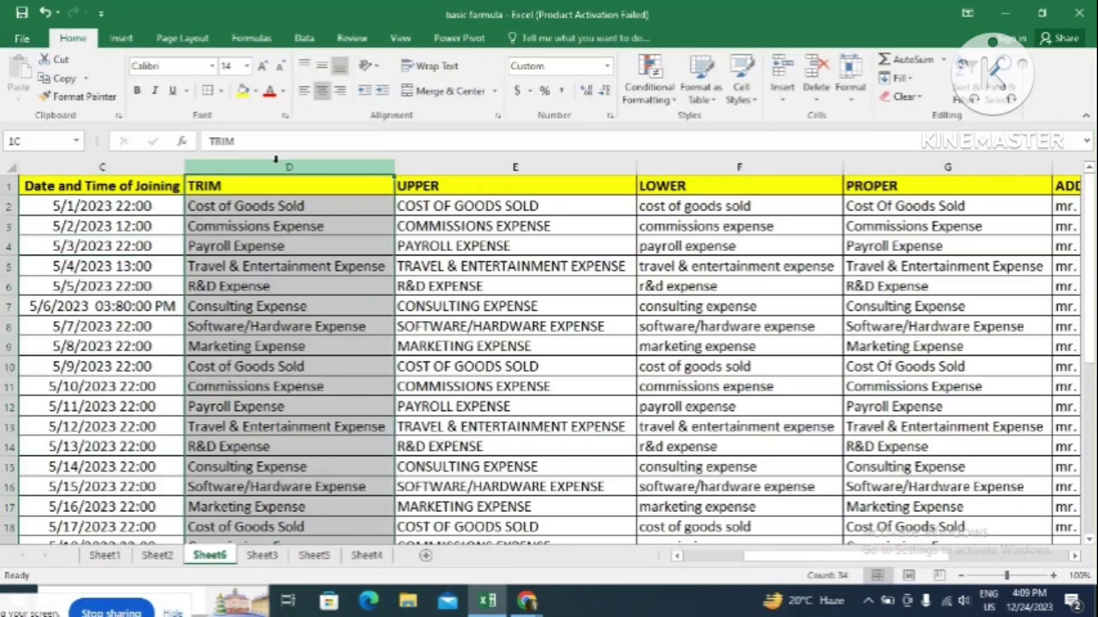
click(312, 293)
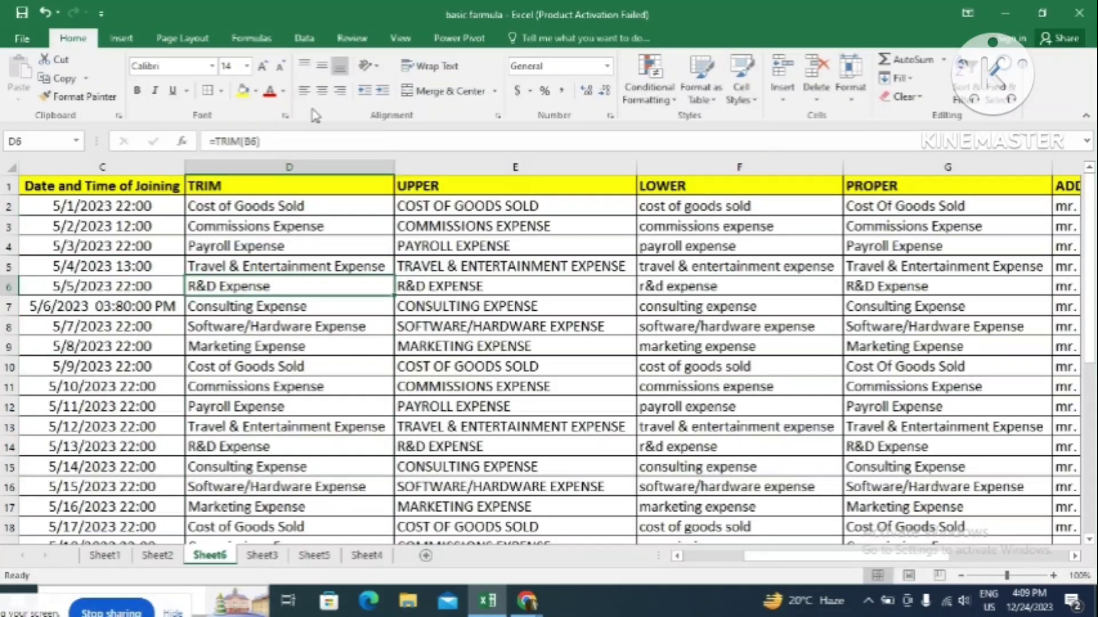
click(283, 166)
key(ctrl+shift+equal)
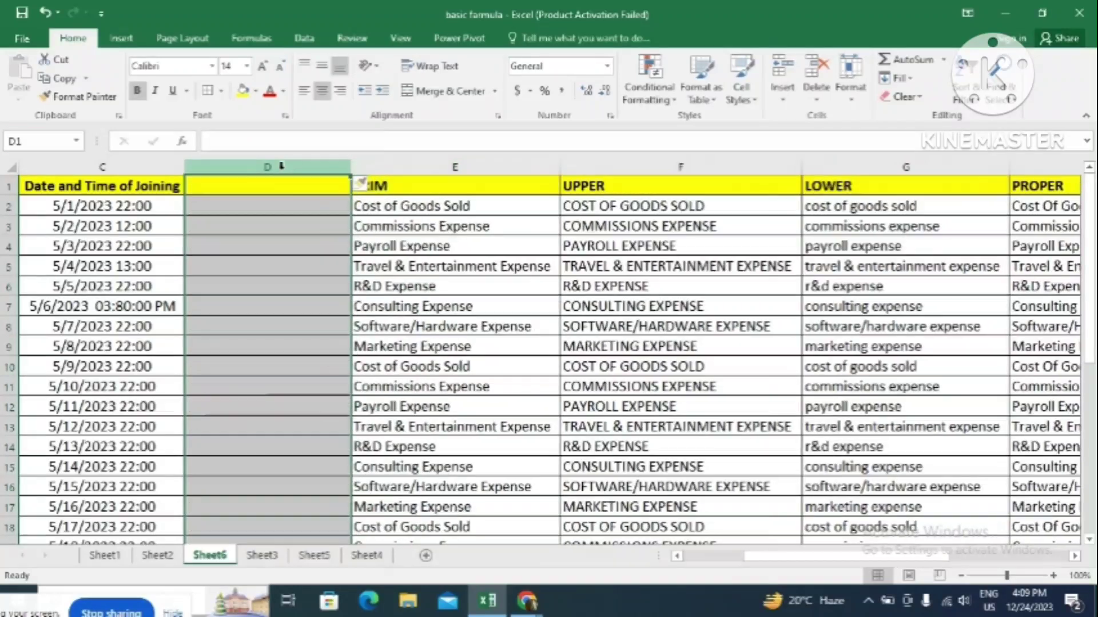
Enter =TEXT(C2,"yyy") in D2 to extract the year from the first joining date.
click(265, 201)
text(=)
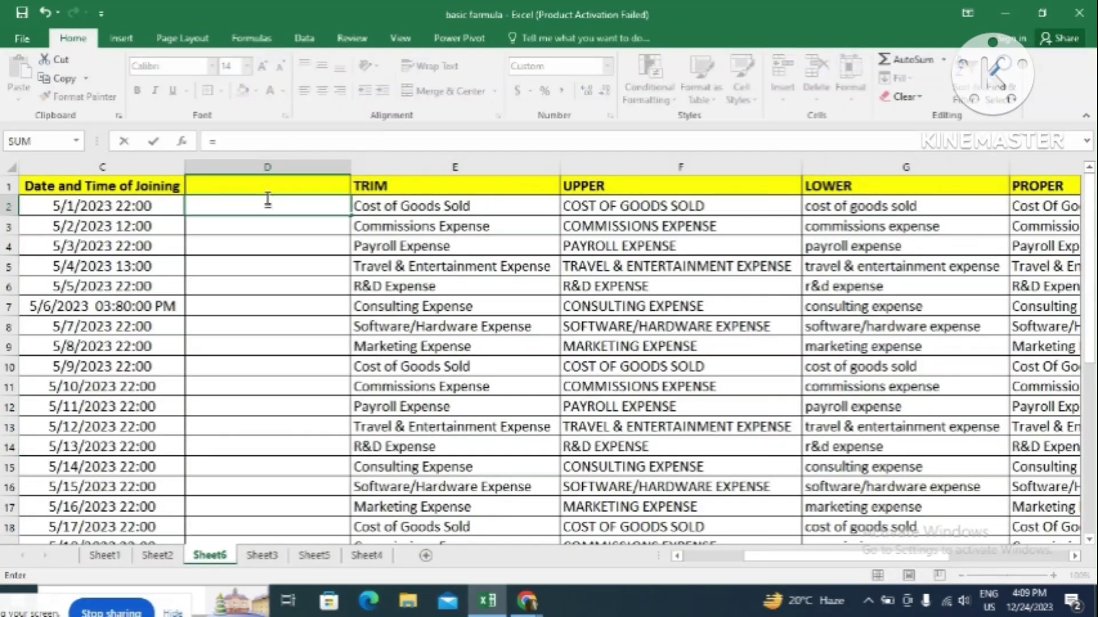
text(text)
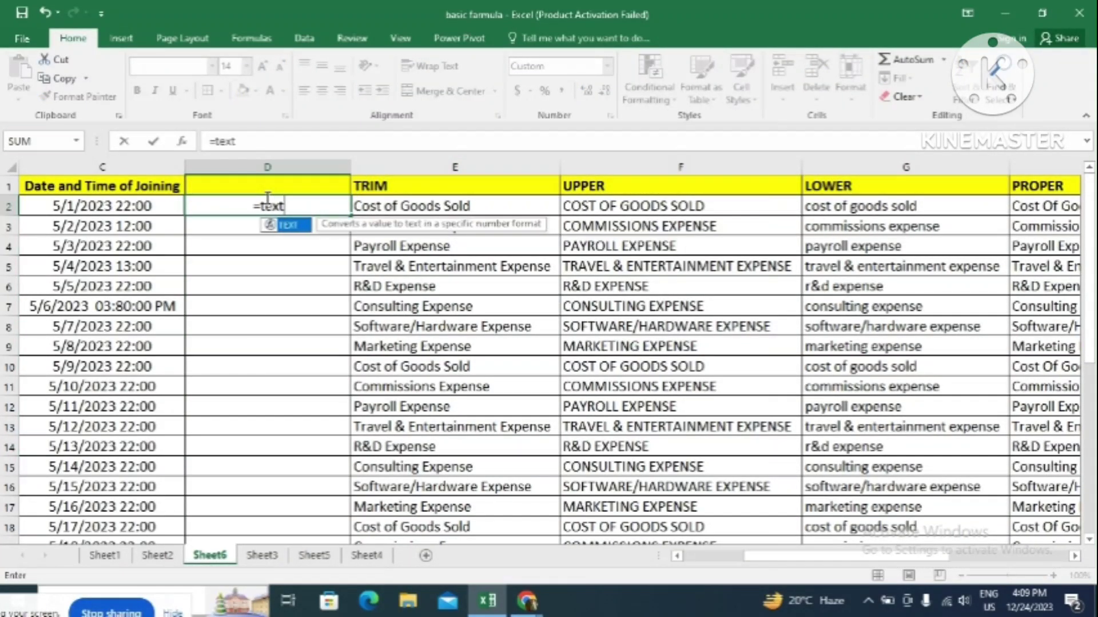
text(()
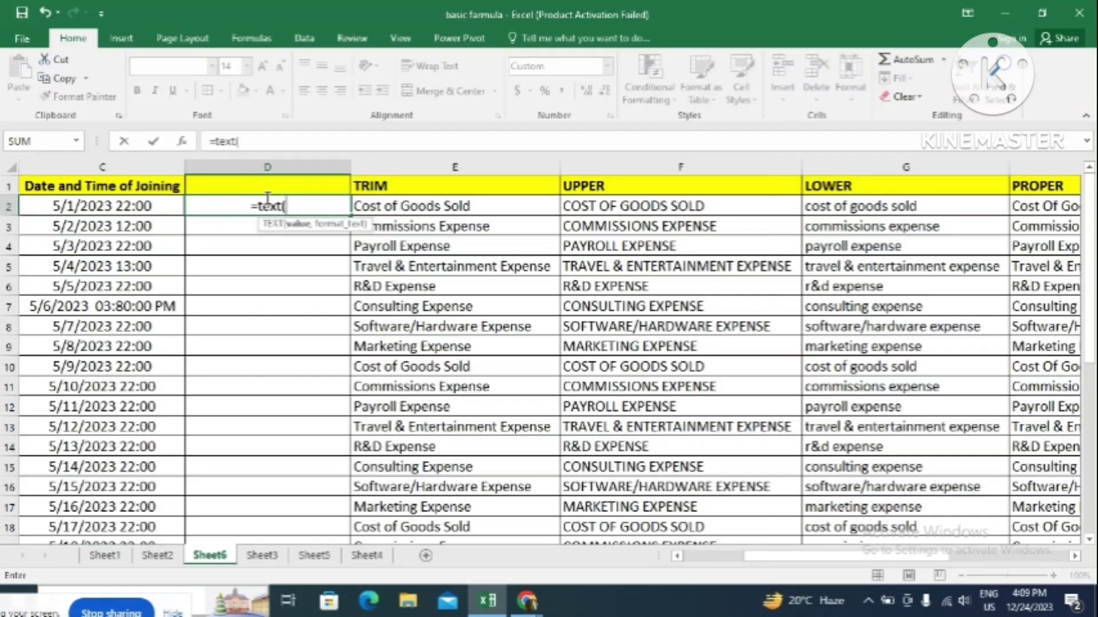
click(84, 204)
text(,")
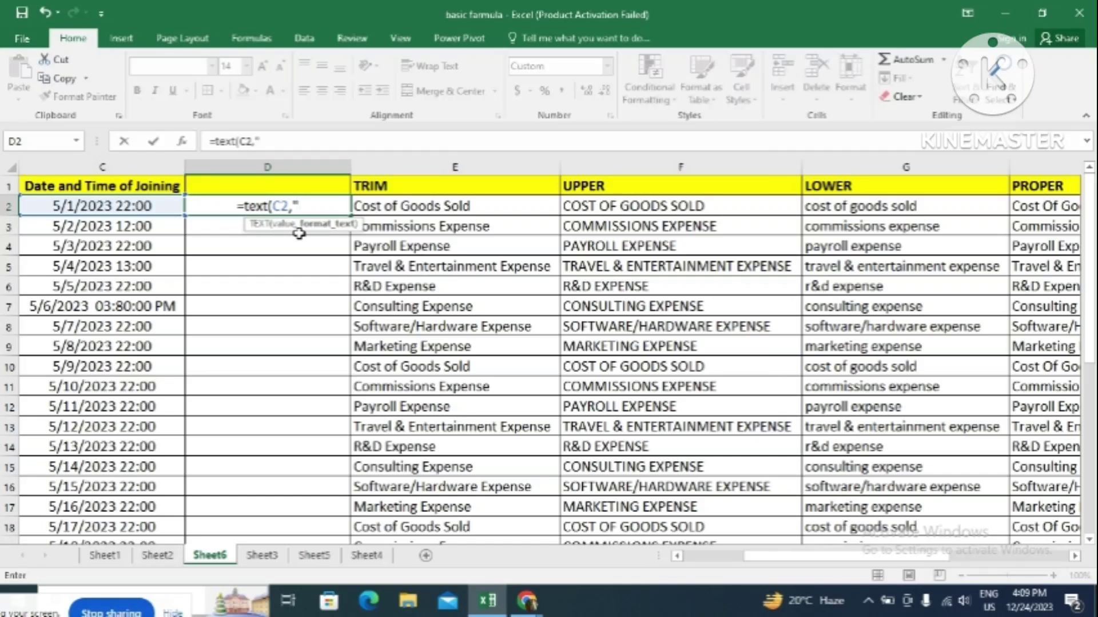
text(y)
text(y"))
key(Return)
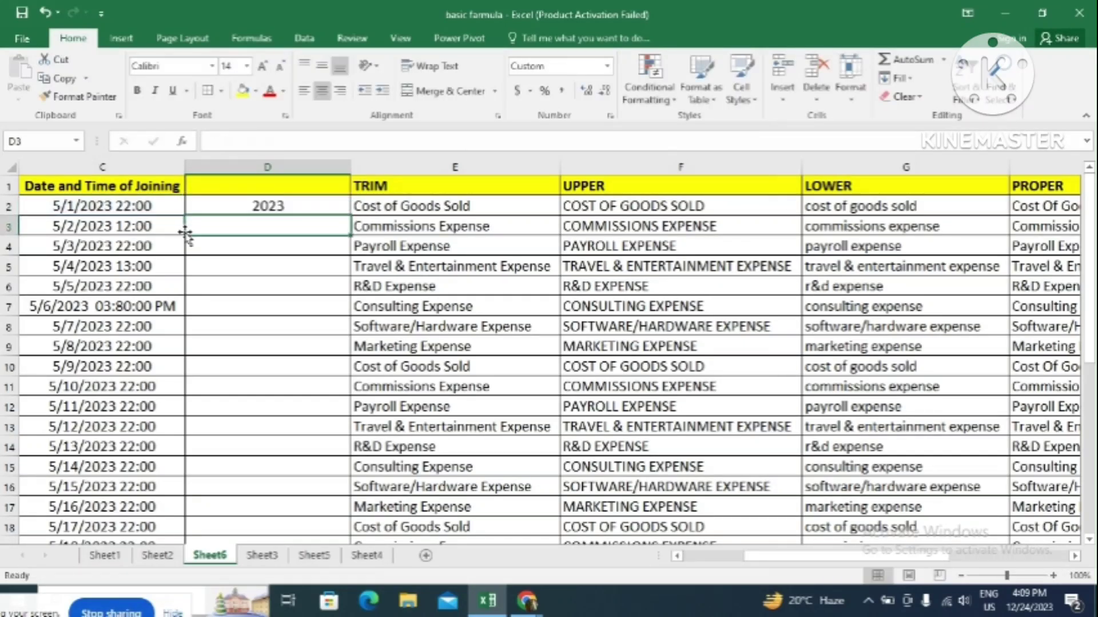
click(261, 205)
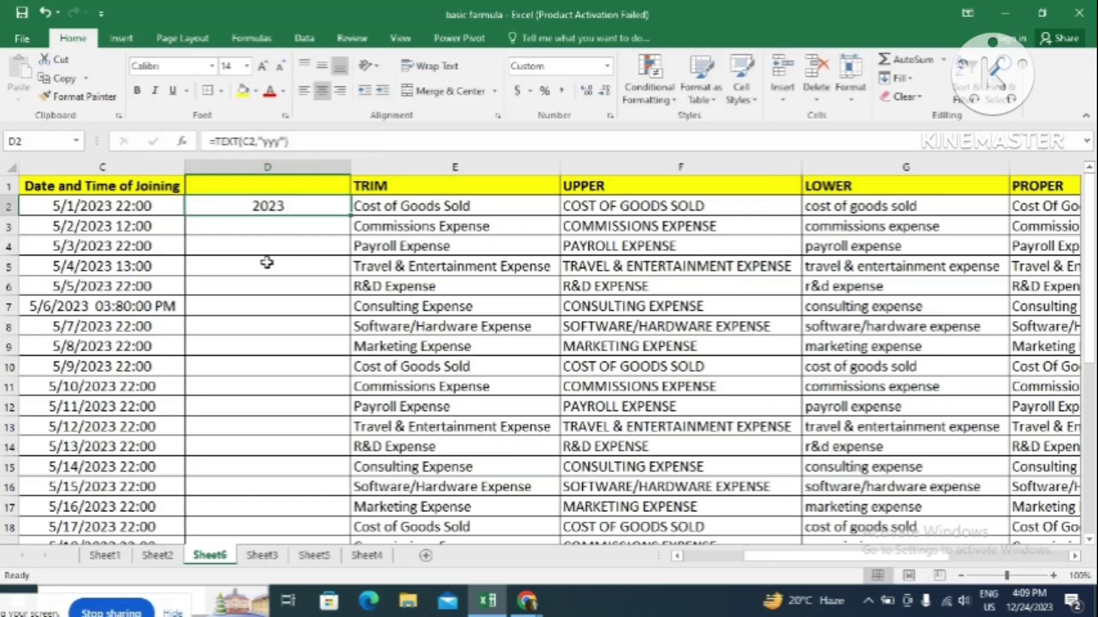
Enter =TEXT(C3,"dddd") in D3 to return the full weekday name of the joining date.
click(255, 227)
text(=)
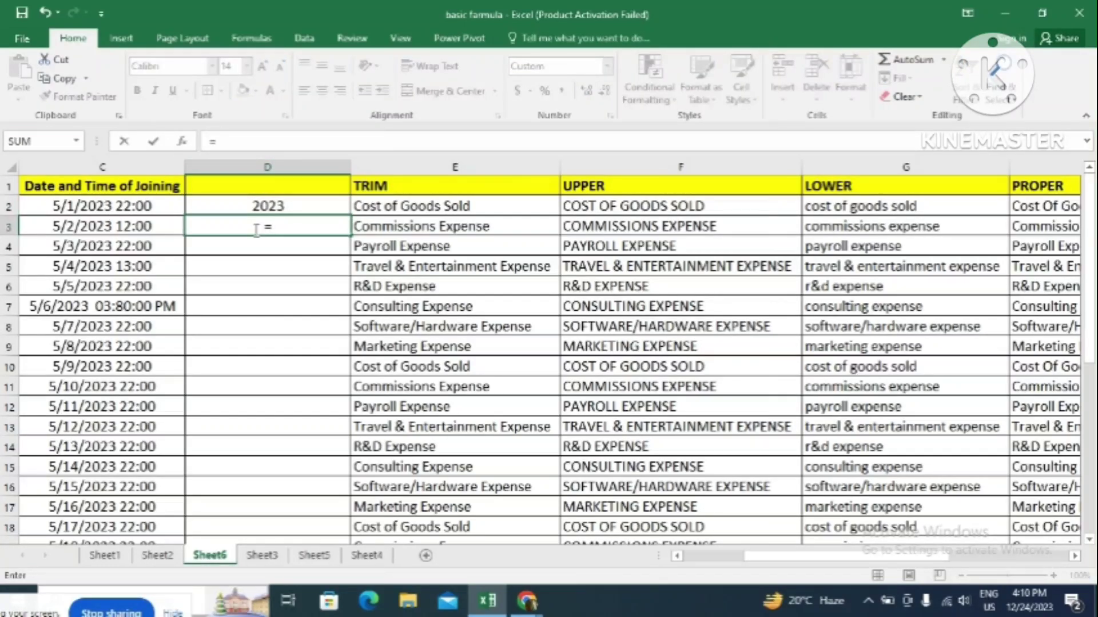
text(text)
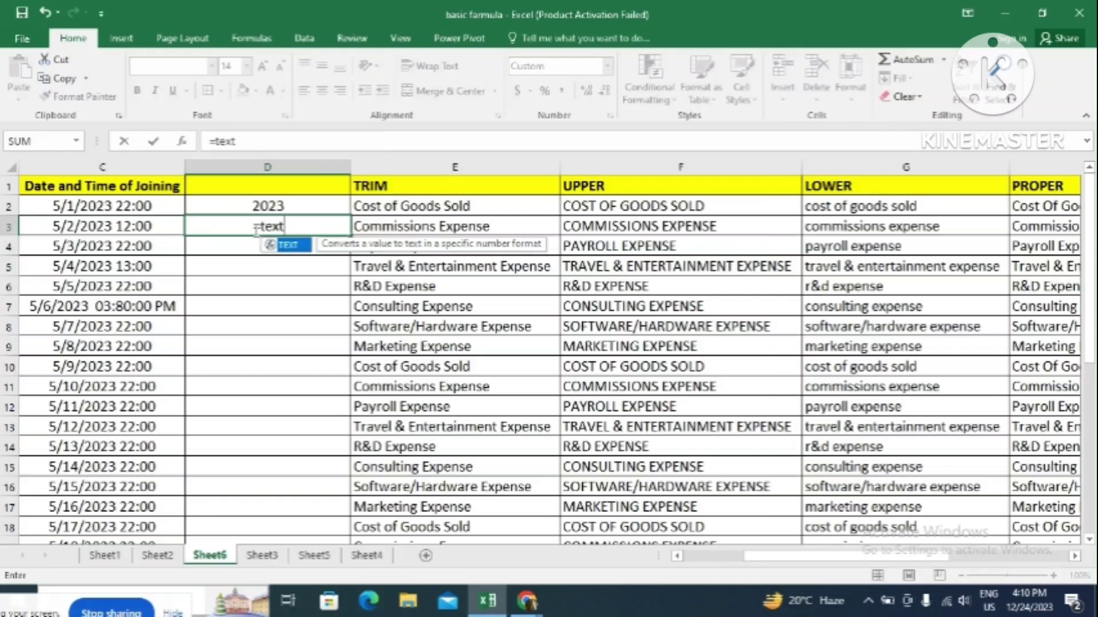
text(()
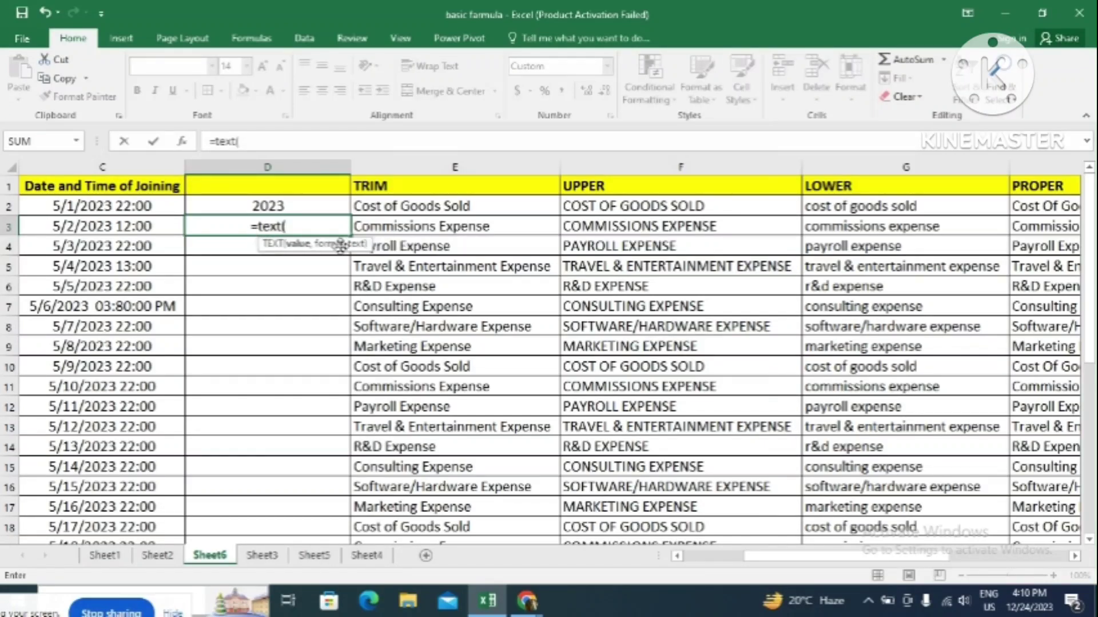
click(103, 223)
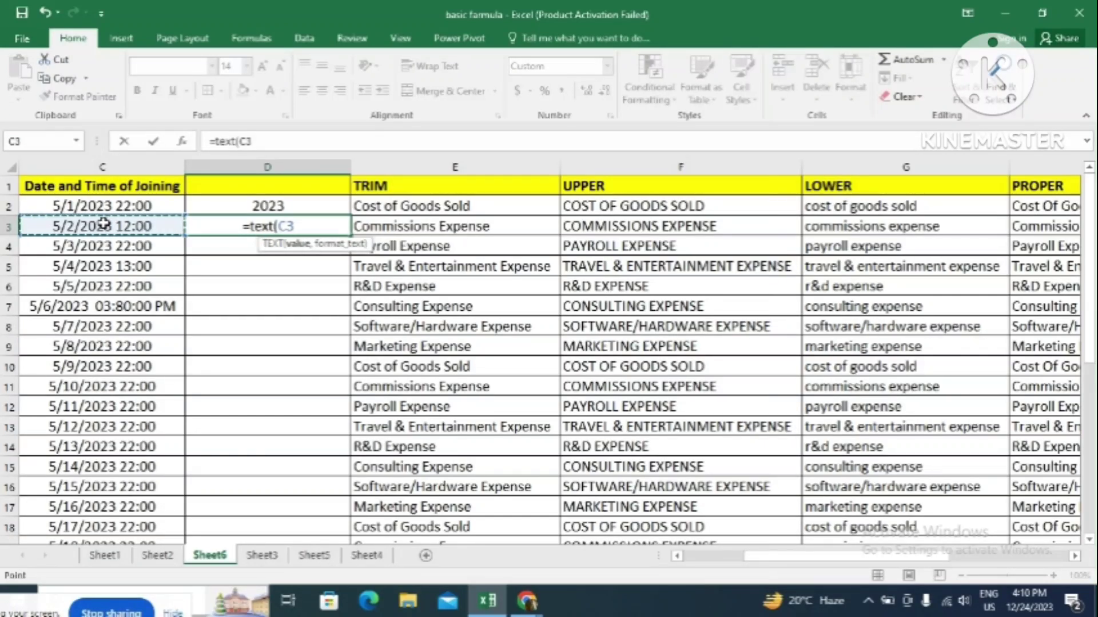
text(,"dddd)
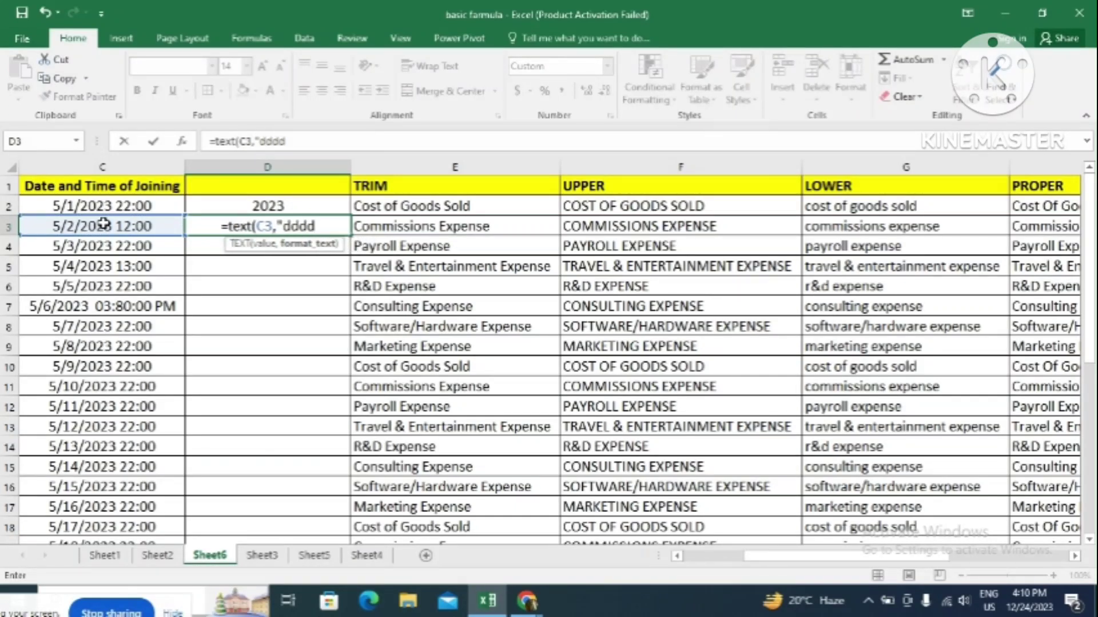
key(Return)
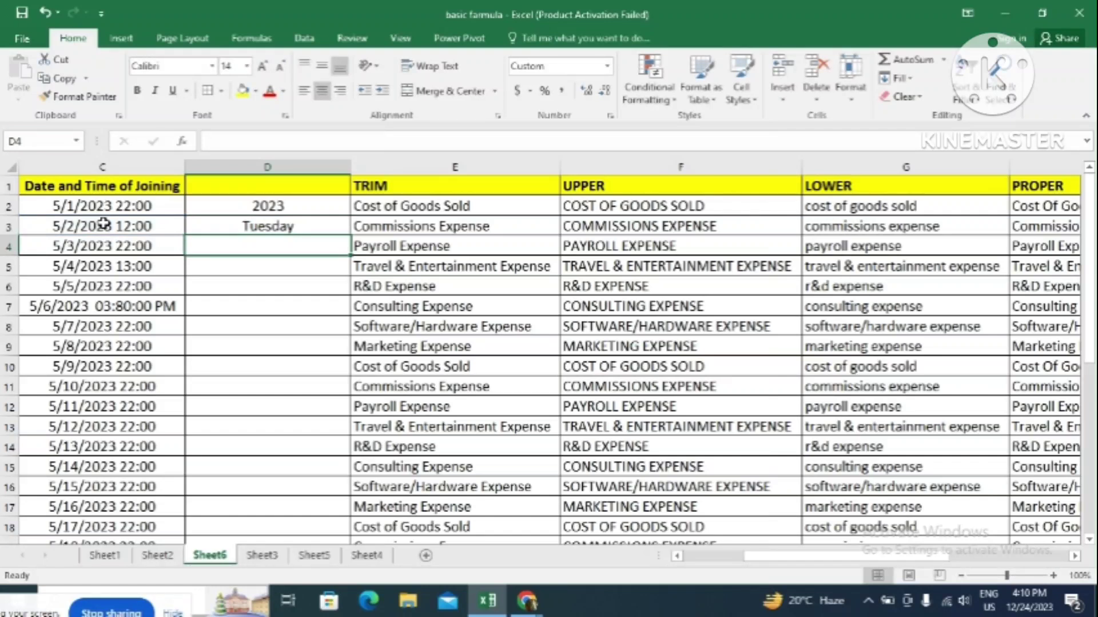
Shorten the format code in the D3 formula to "ddd" for the abbreviated weekday name.
click(227, 226)
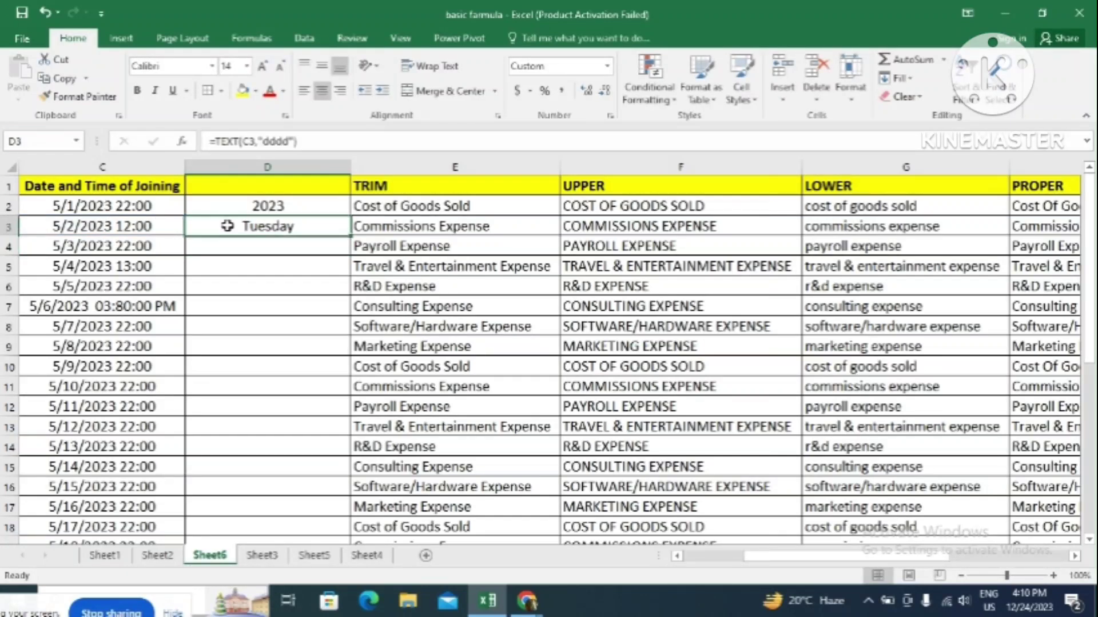
click(288, 143)
key(BackSpace)
key(Return)
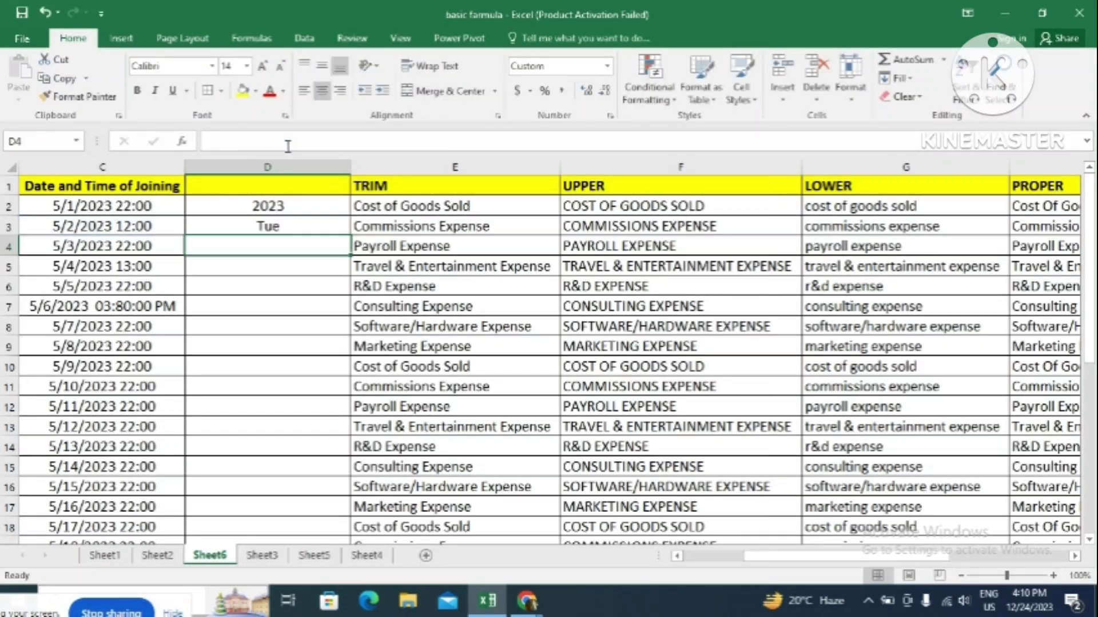
Enter =TEXT(C4,"mmmm") in D4 to return the full month name of the joining date.
text(=)
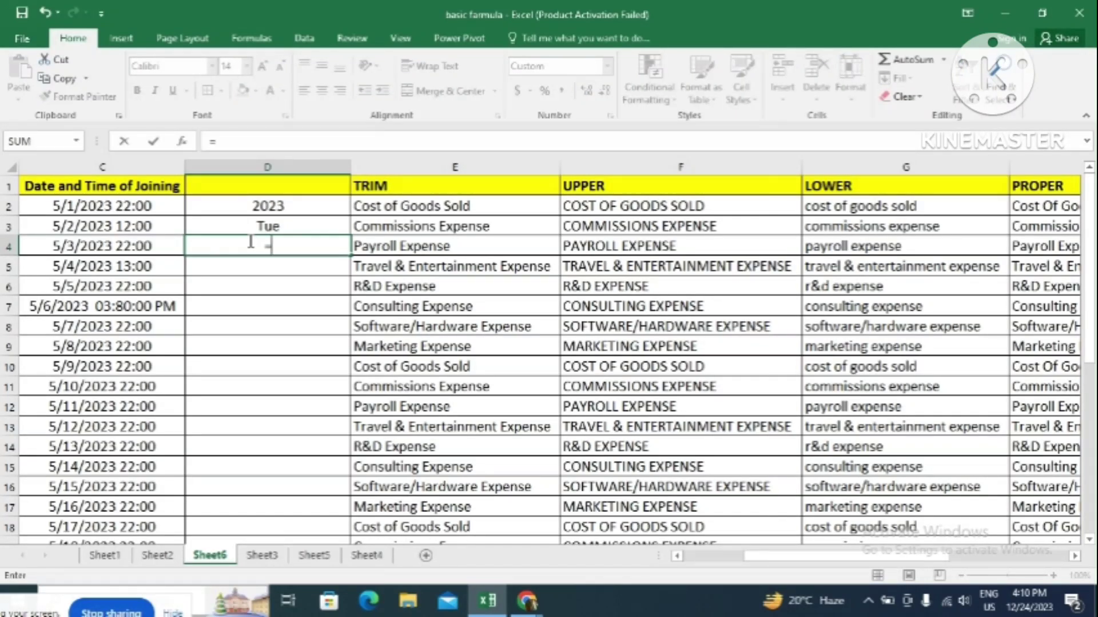
text(tex)
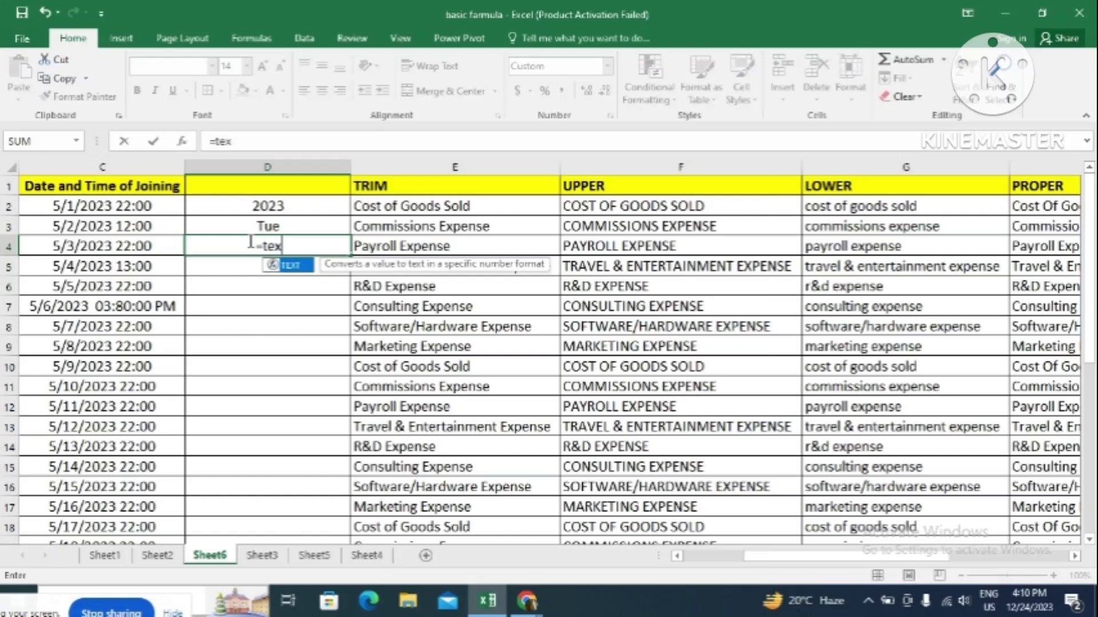
text(t()
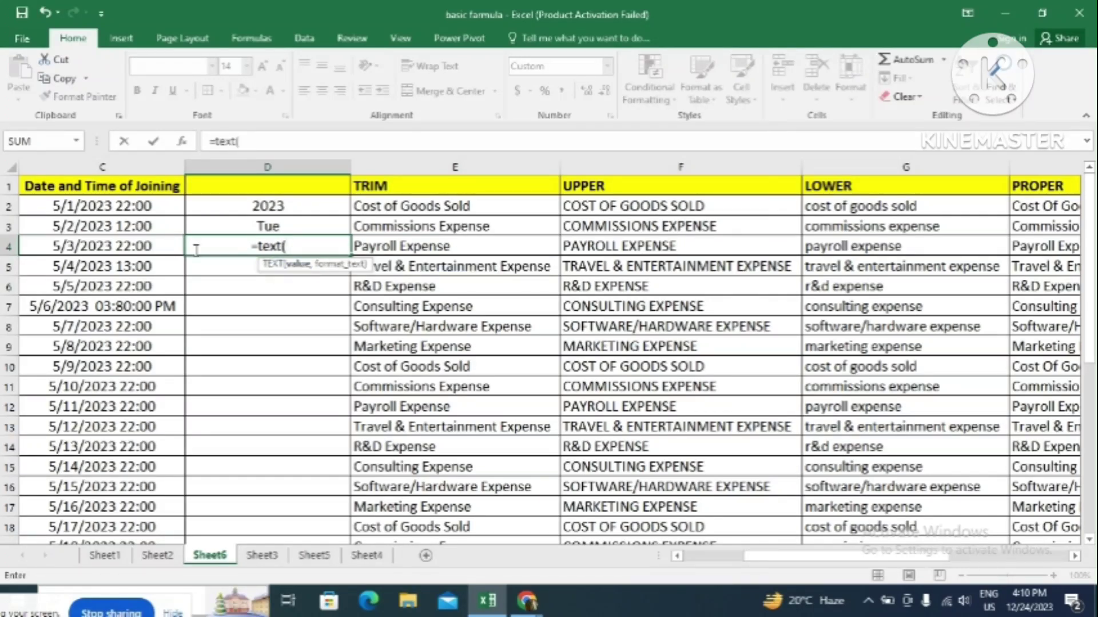
click(126, 249)
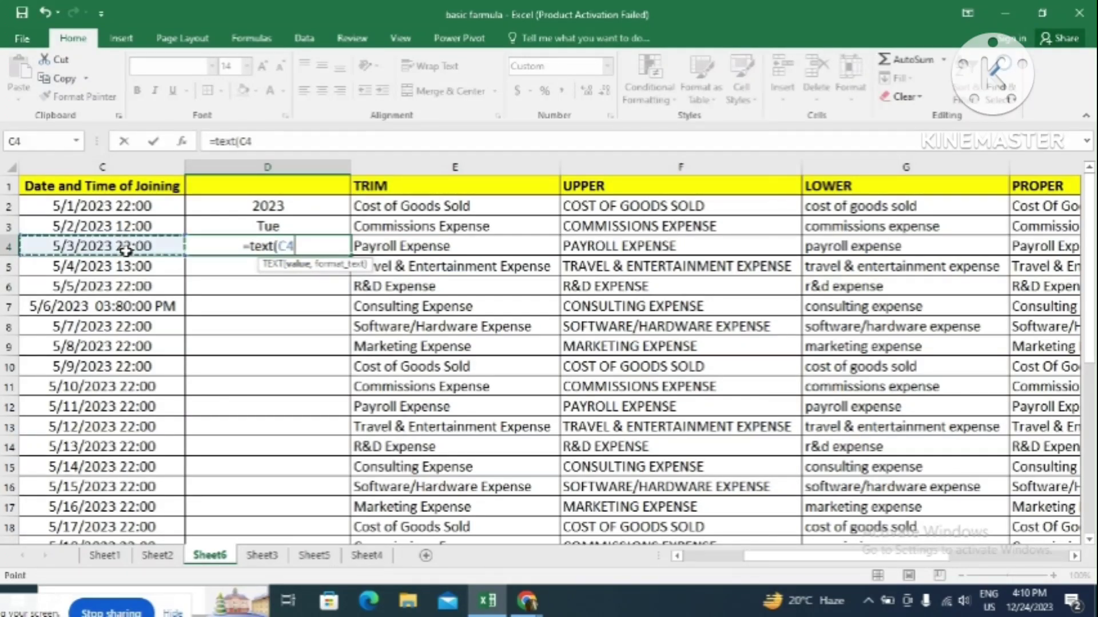
text(,")
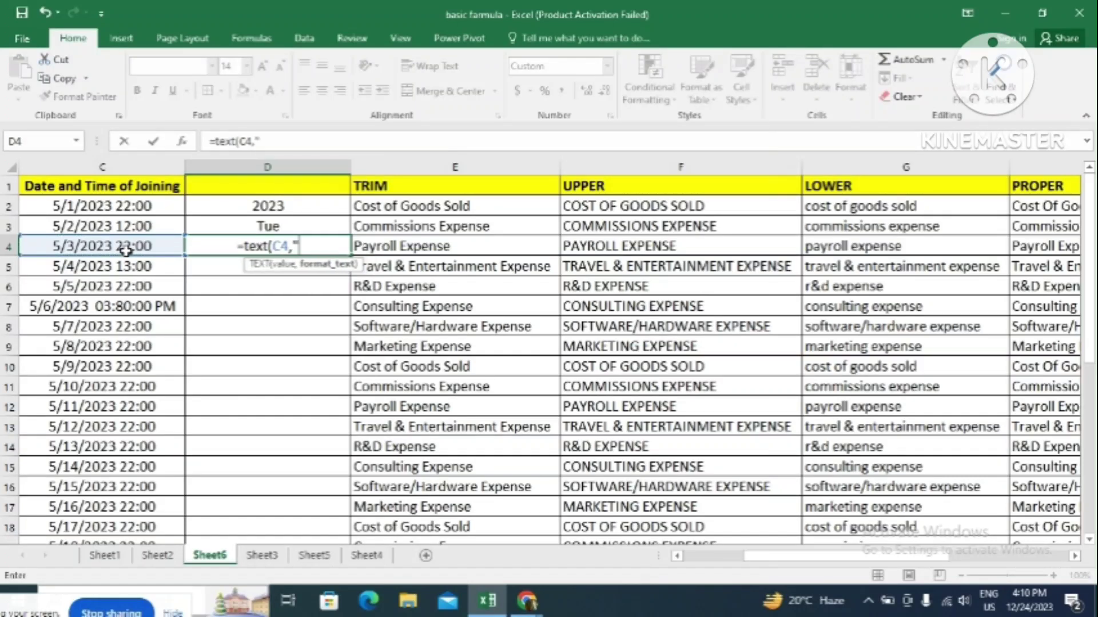
text(mmmm")
key(Return)
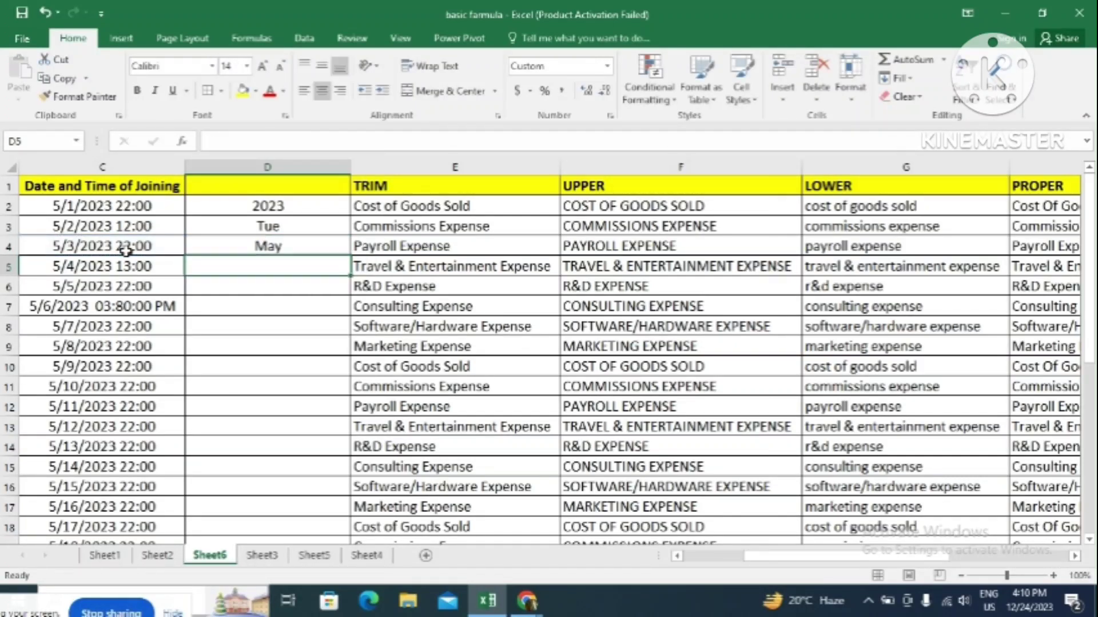
Shorten the format code in the D4 formula to "mm" for the two-digit month number.
click(250, 247)
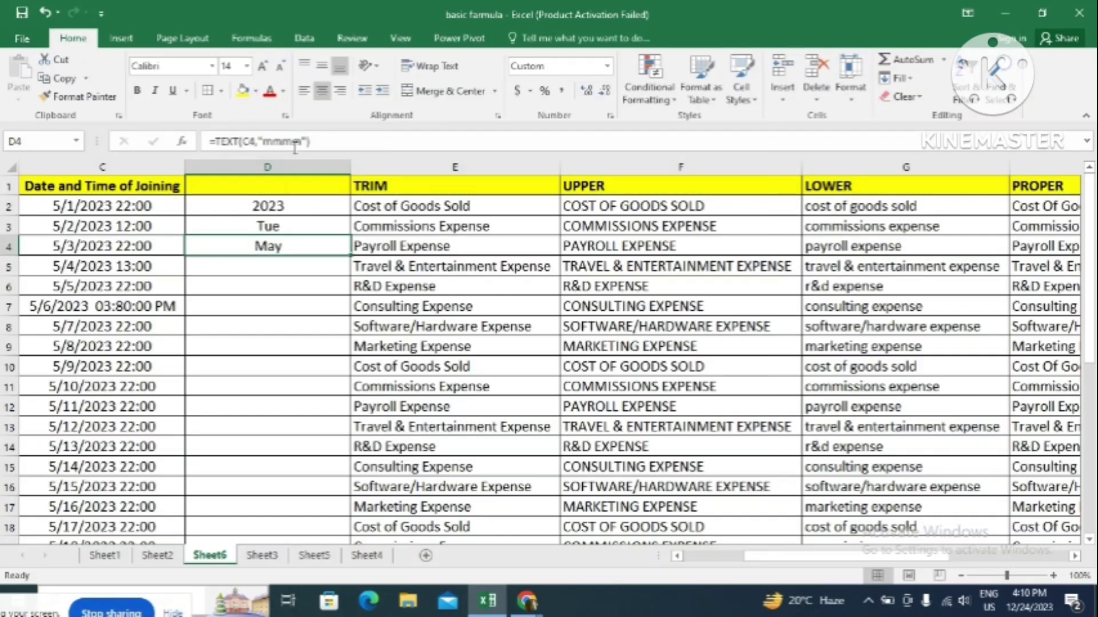
click(295, 143)
key(BackSpace)
key(BackSpace)
key(Return)
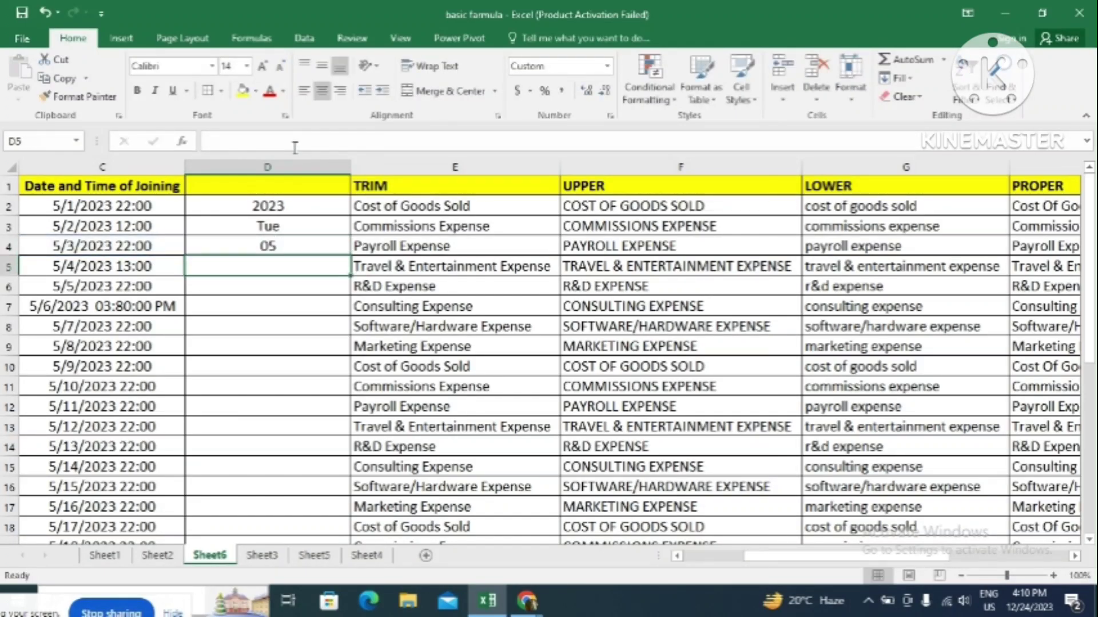
Review the TEXT formulas in D4 and D3, and look across row 3 past the MONTH/DAY/YEAR column.
click(266, 247)
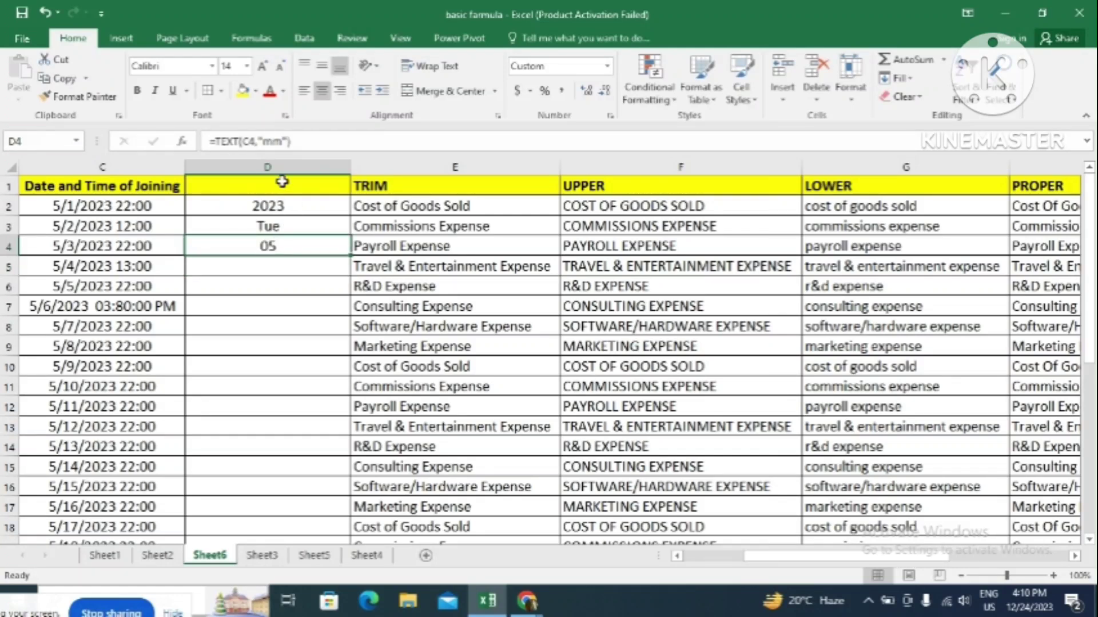
click(301, 221)
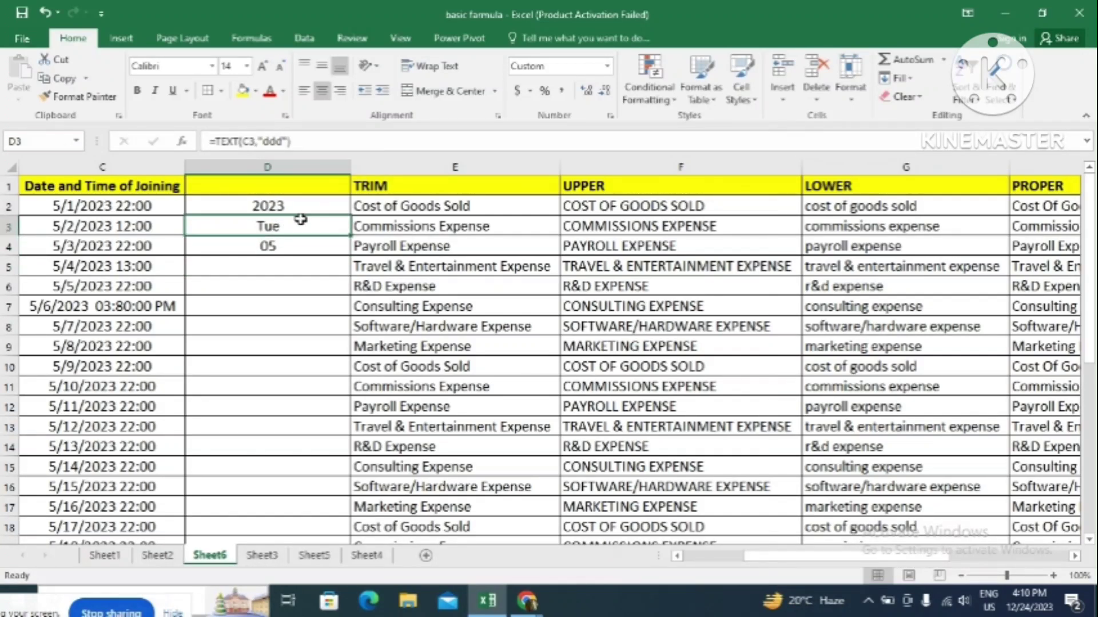
key(Right)
key(Right)
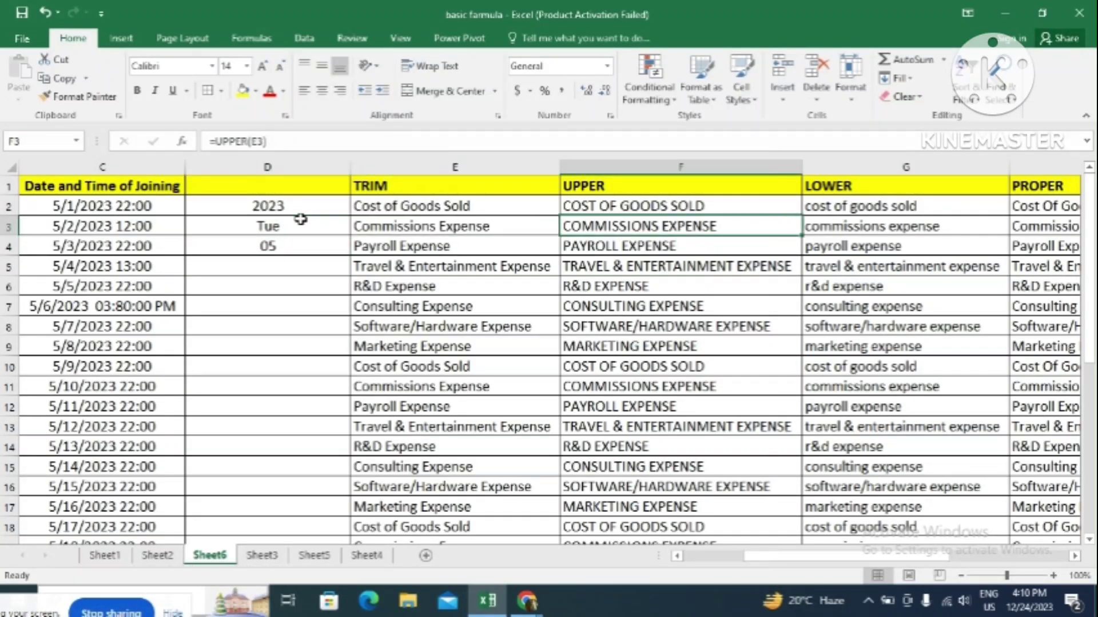
key(Right)
key(Right)
key(Right)
key(Right)
key(Right)
key(Right)
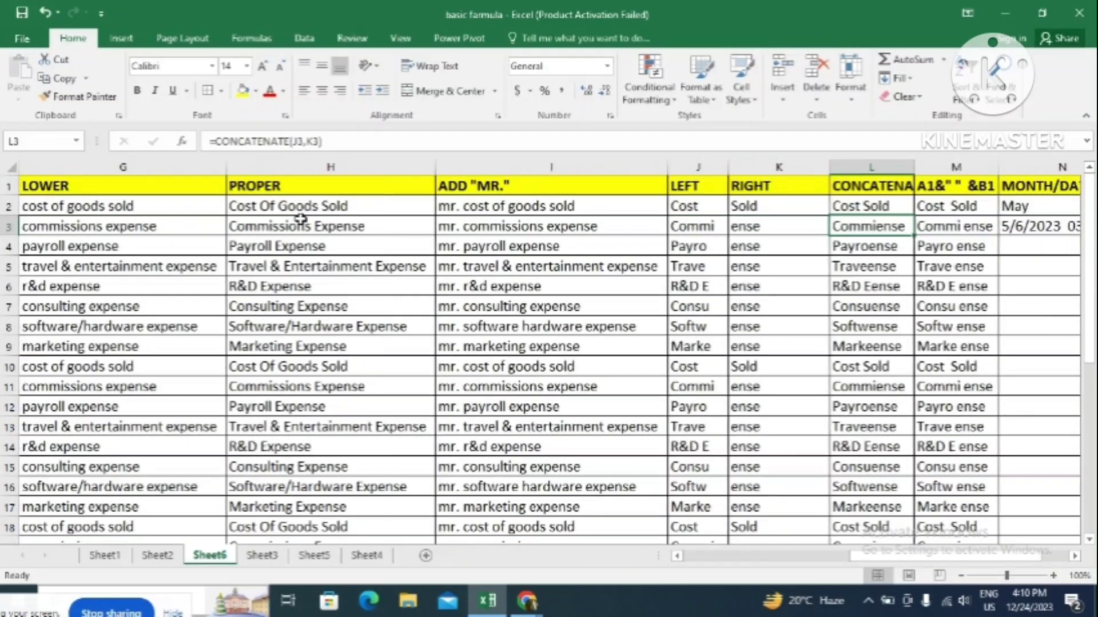
key(Right)
key(Right)
key(Right)
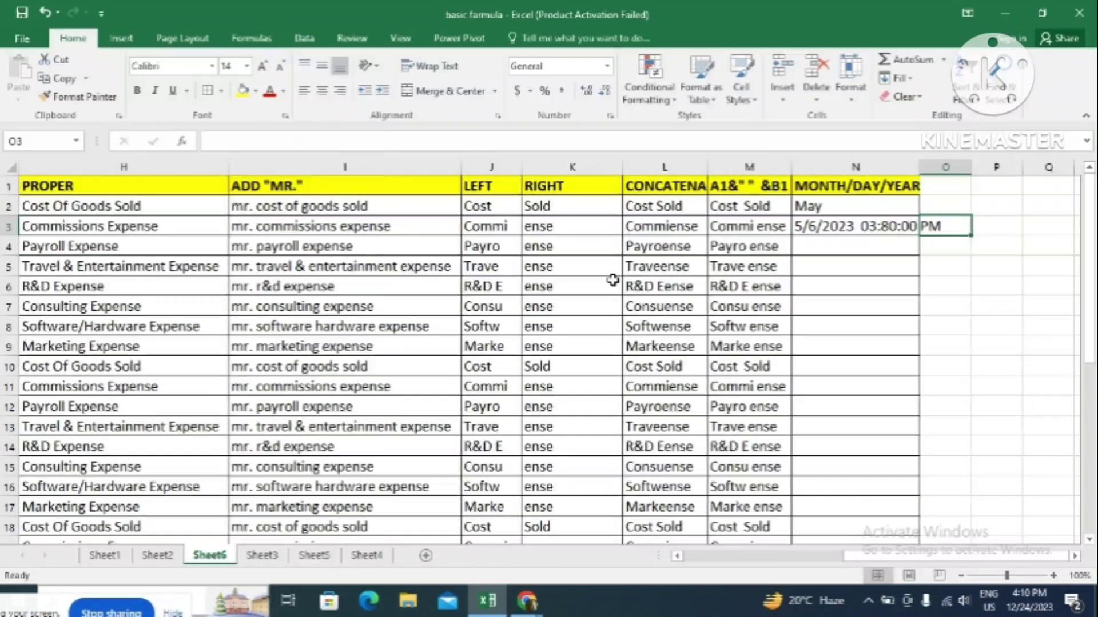